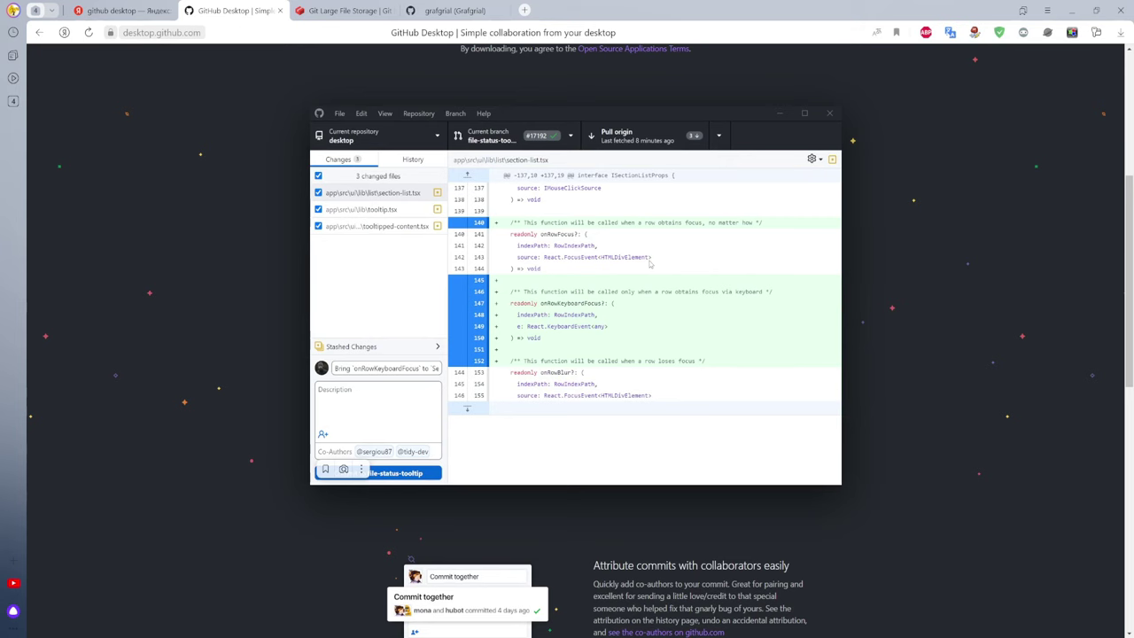
pyautogui.scroll(-3, 649, 263)
pyautogui.scroll(6, 649, 263)
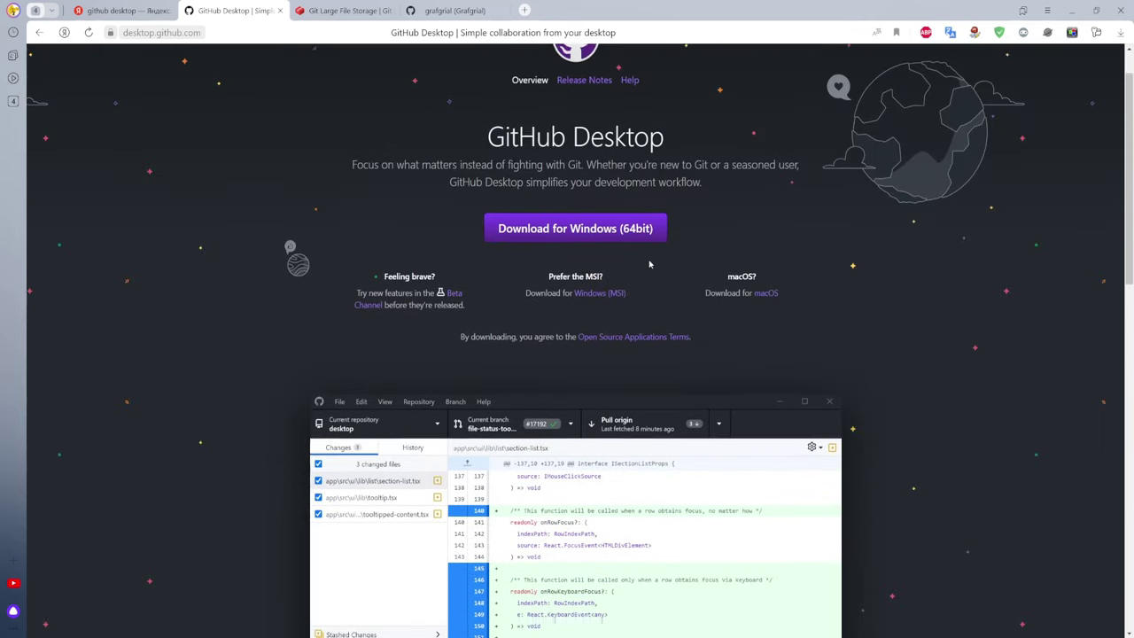
pyautogui.scroll(1, 649, 263)
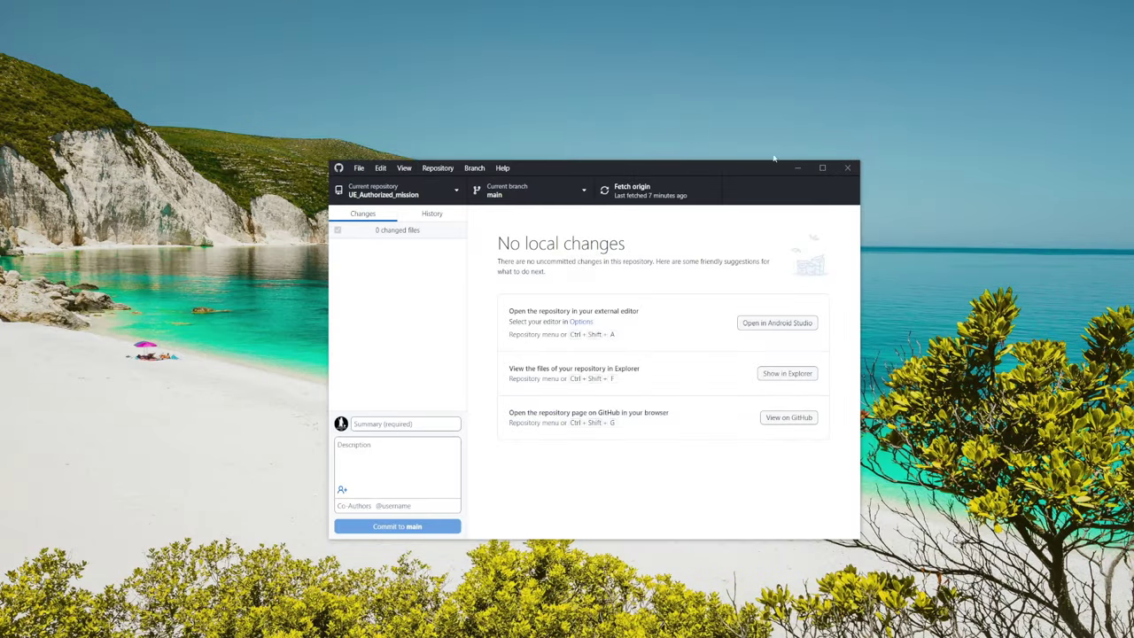
# Move the window higher on the desktop and look over the list of existing repositories without switching
pyautogui.moveTo(774, 161); pyautogui.dragTo(771, 69)
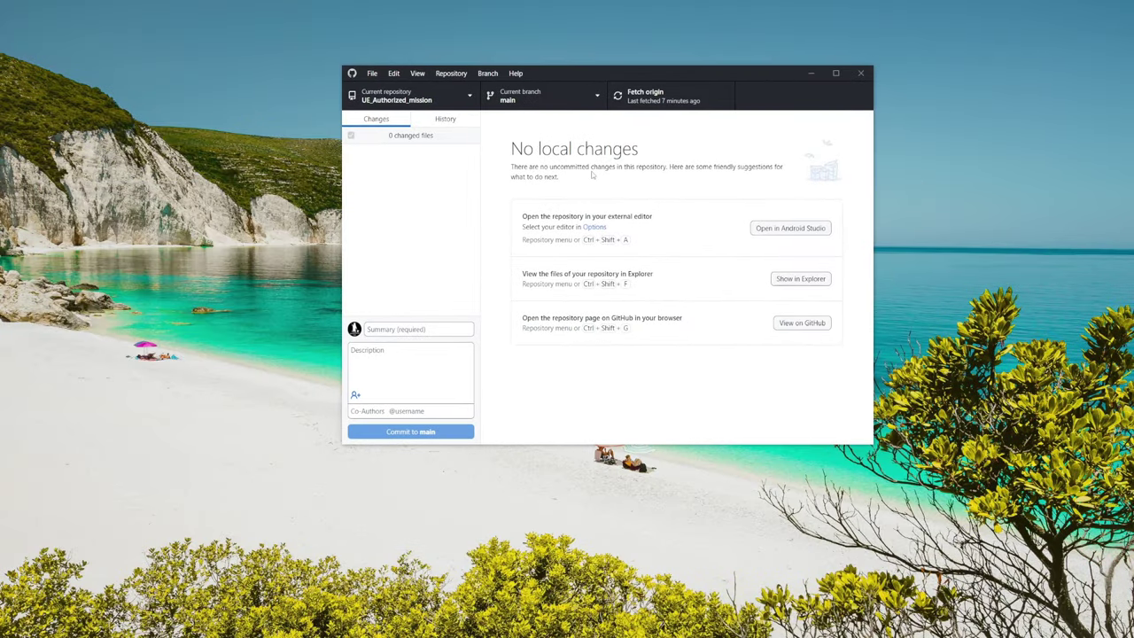
pyautogui.click(470, 97)
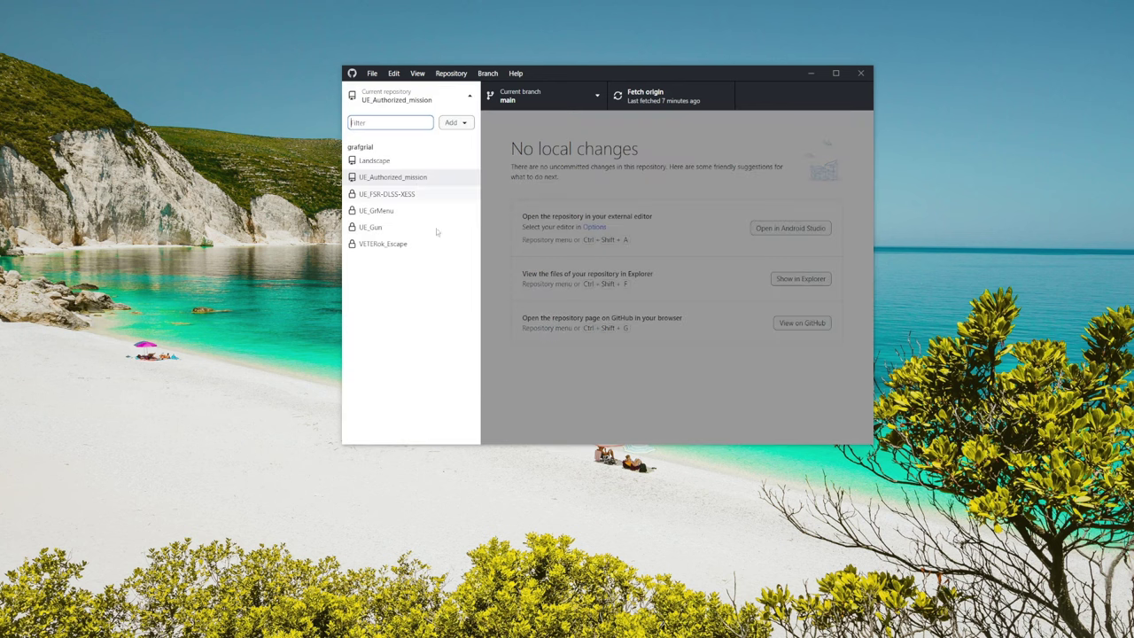
pyautogui.click(647, 376)
pyautogui.click(468, 96)
pyautogui.click(567, 209)
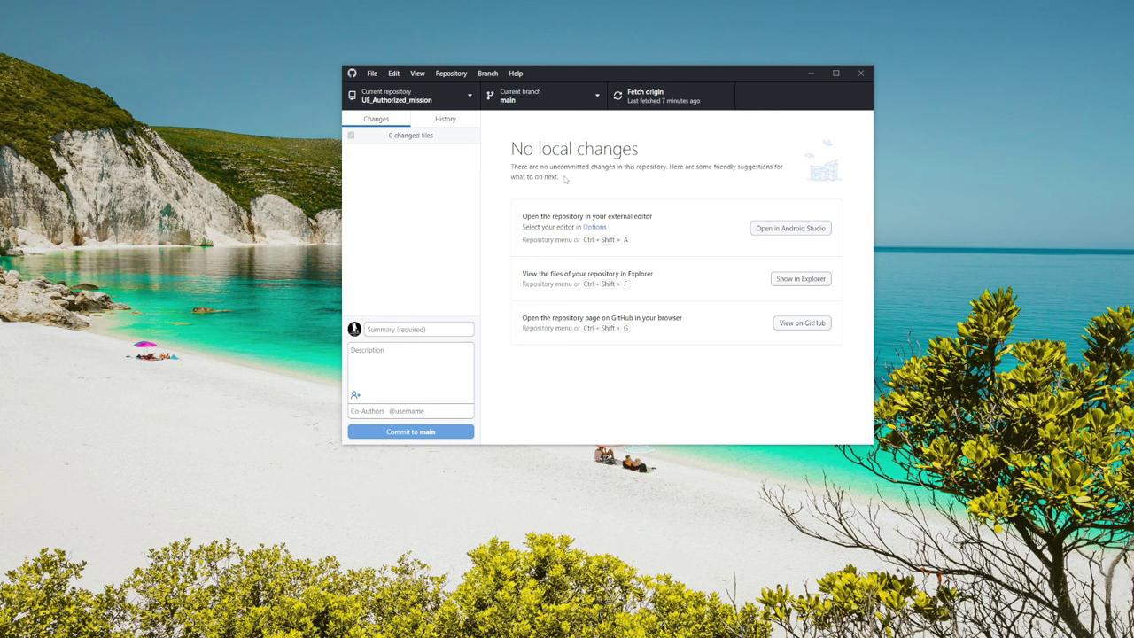
# Start creating a new repository and name it EscapeGTA
pyautogui.click(372, 72)
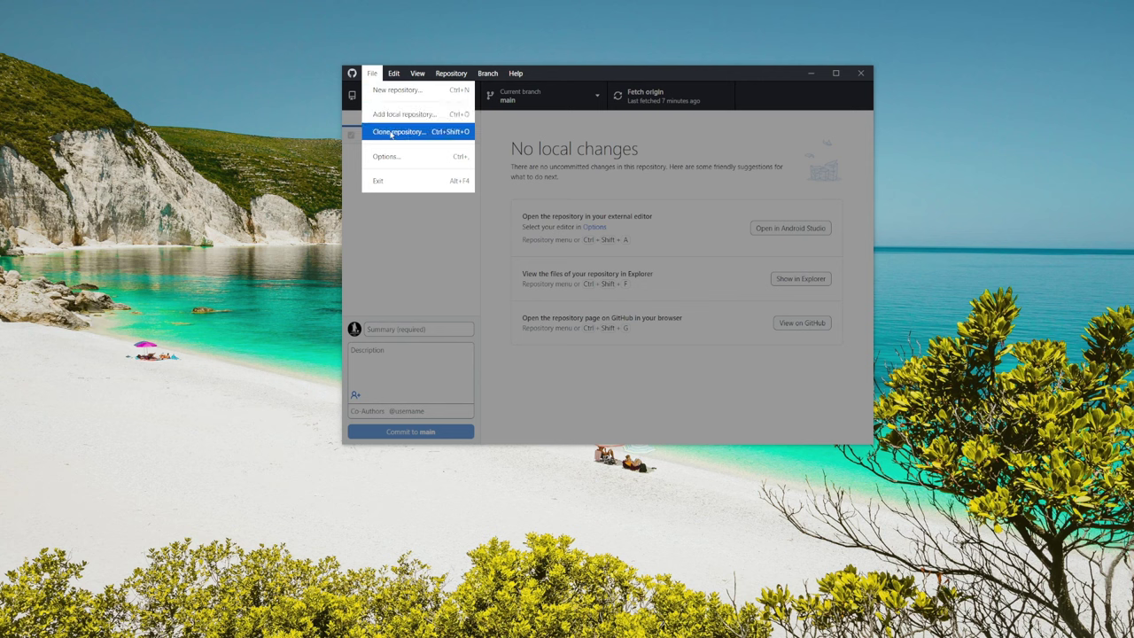
pyautogui.click(376, 90)
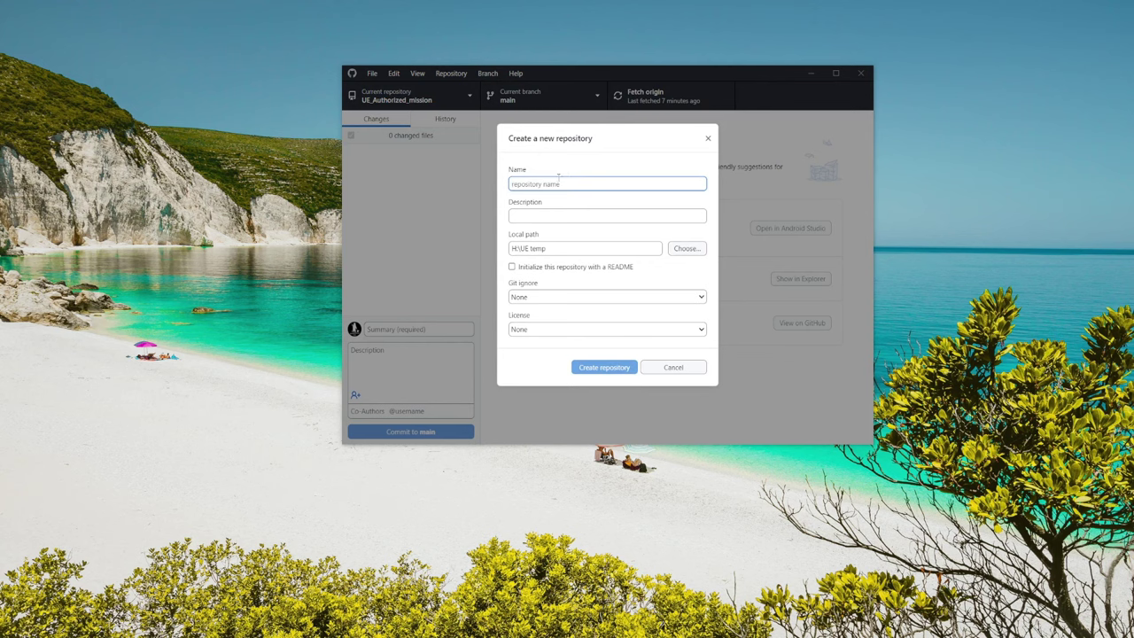
pyautogui.write('Escap')
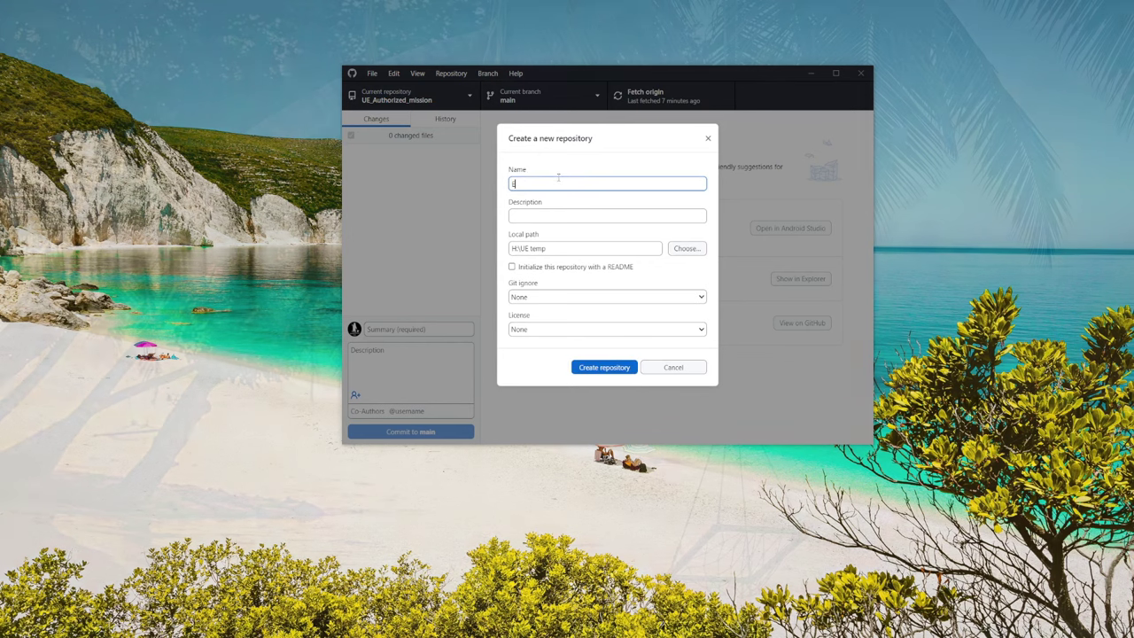
pyautogui.write('e')
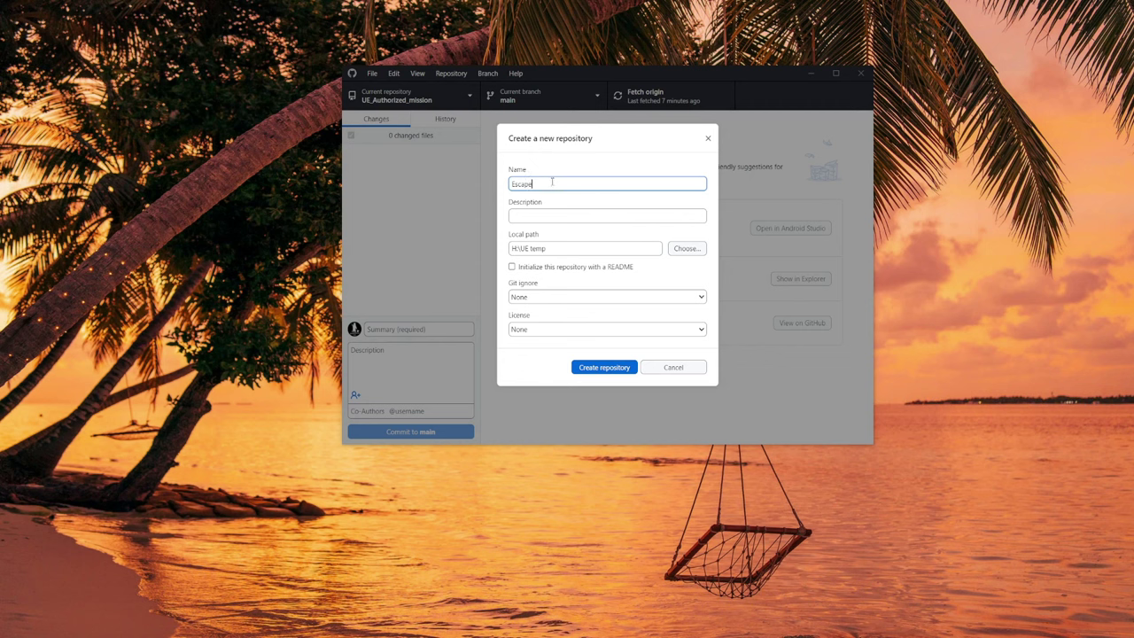
pyautogui.write('GTA')
# Set the new repository's local path to H:\UE temp and enable initialization with a README
pyautogui.click(685, 250)
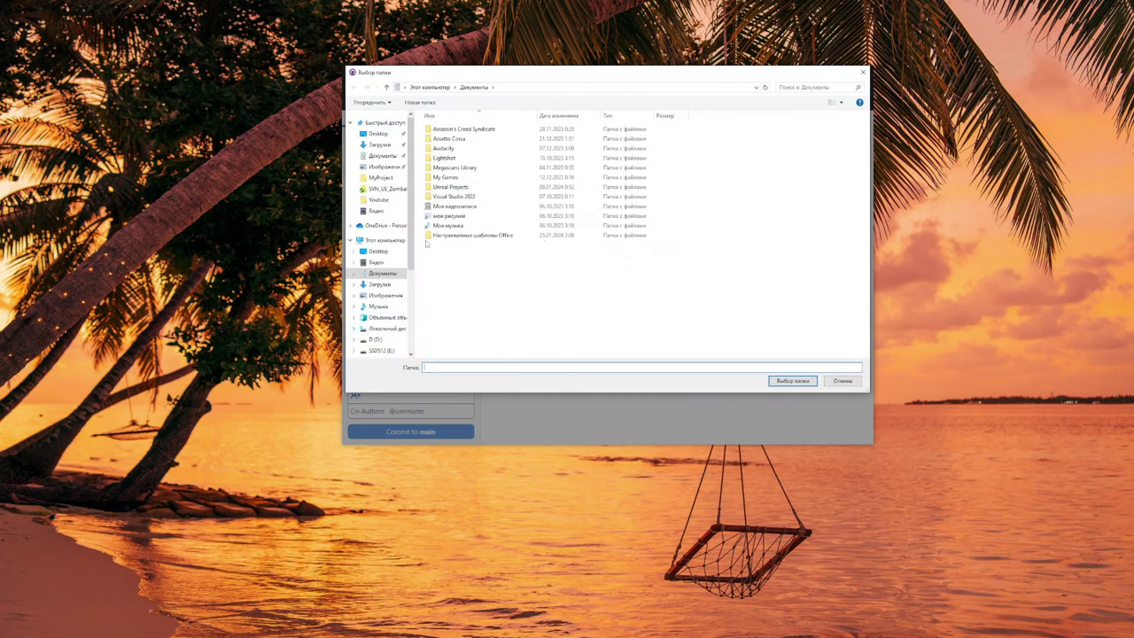
pyautogui.scroll(-4, 383, 265)
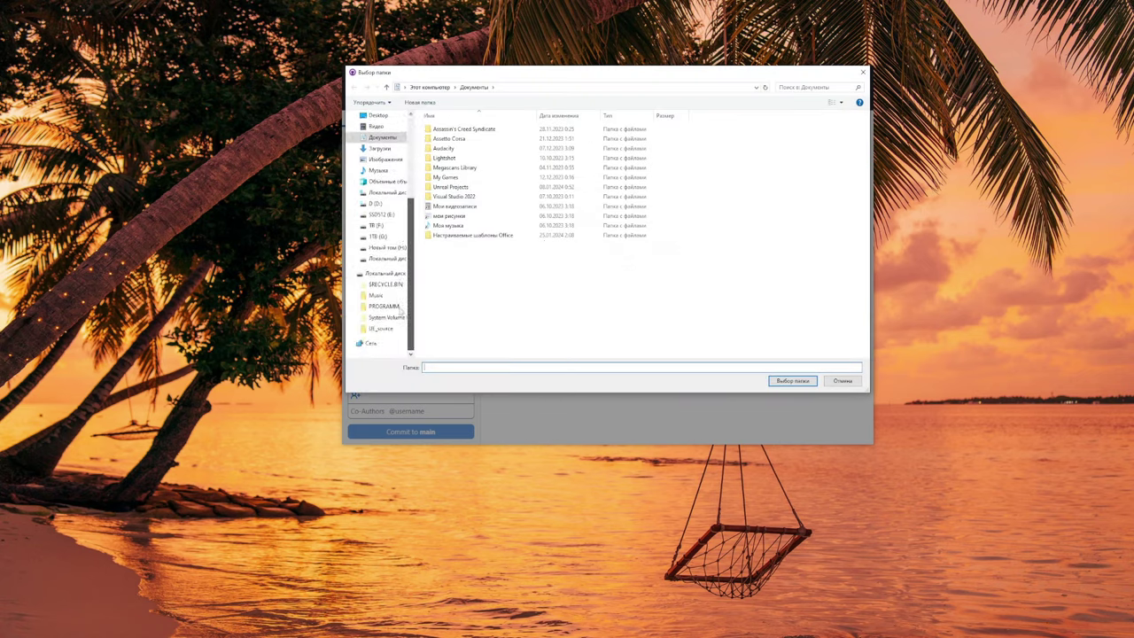
pyautogui.click(386, 247)
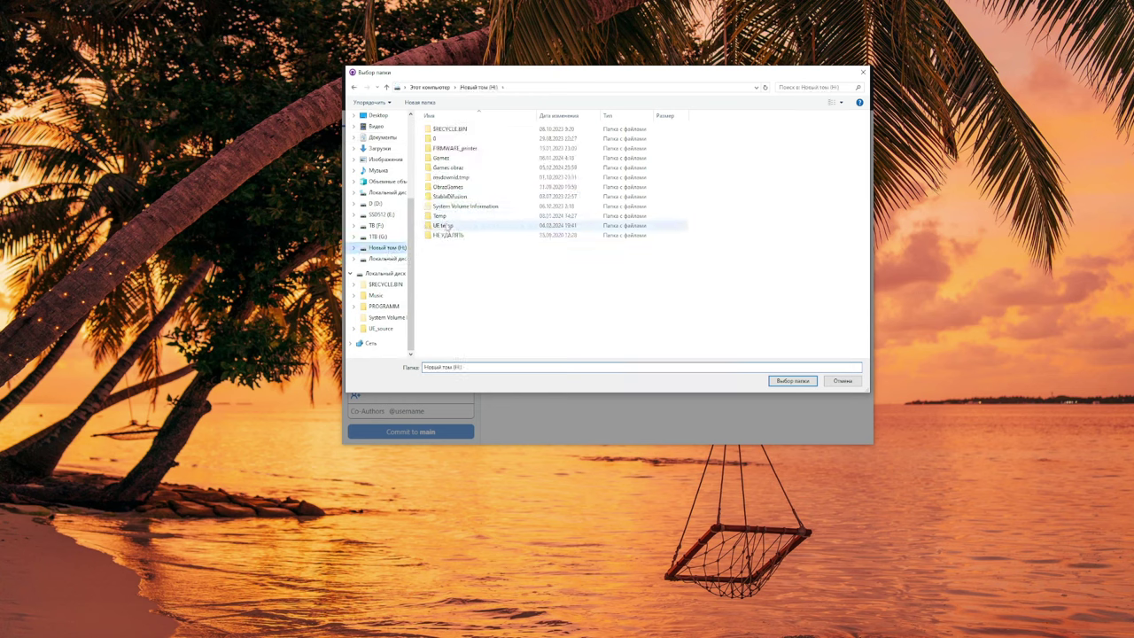
pyautogui.doubleClick(443, 225)
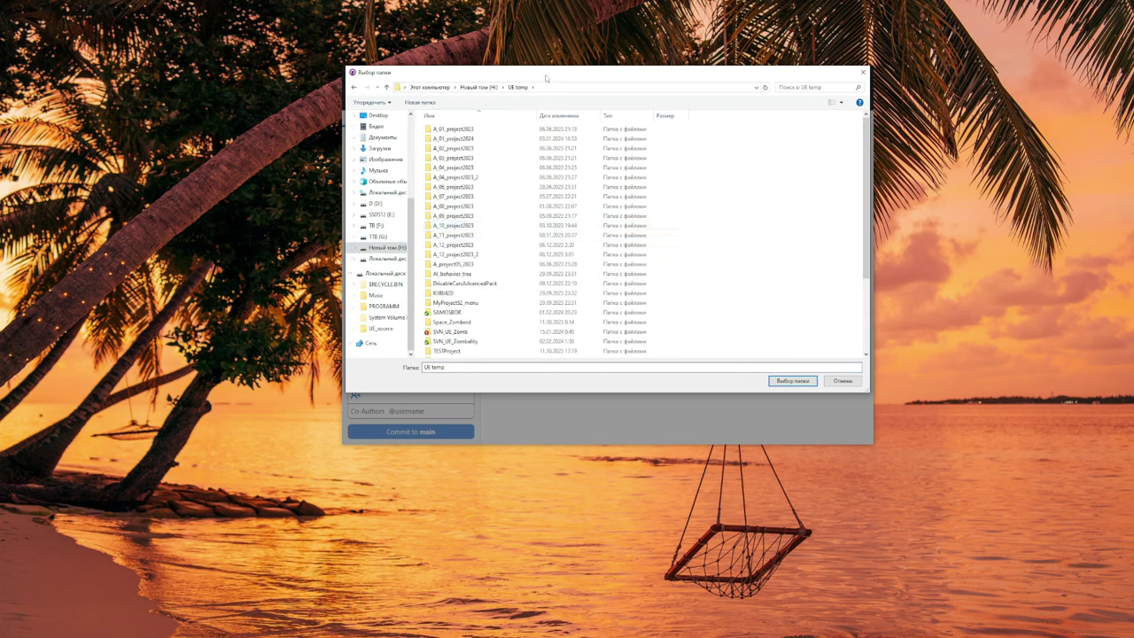
pyautogui.click(792, 380)
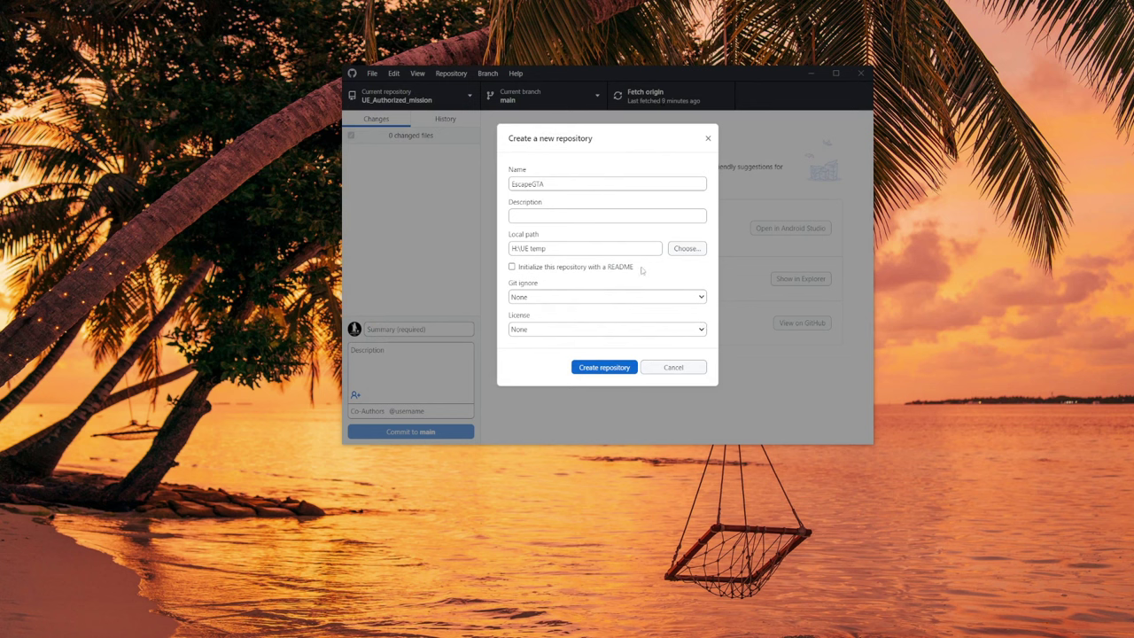
pyautogui.moveTo(562, 183); pyautogui.dragTo(503, 186)
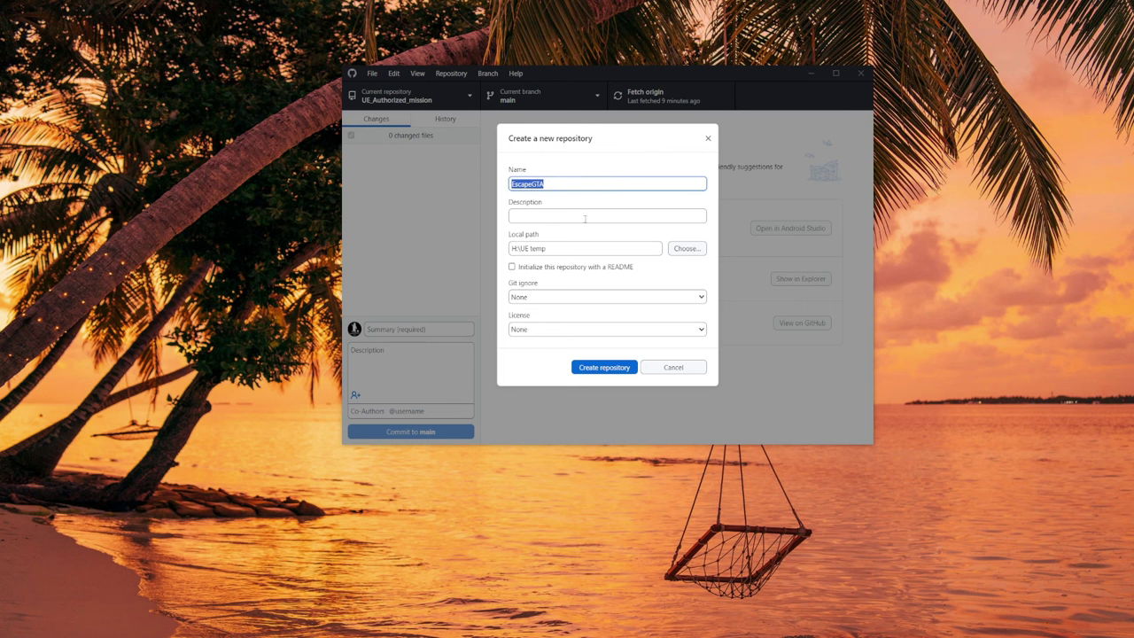
pyautogui.click(512, 266)
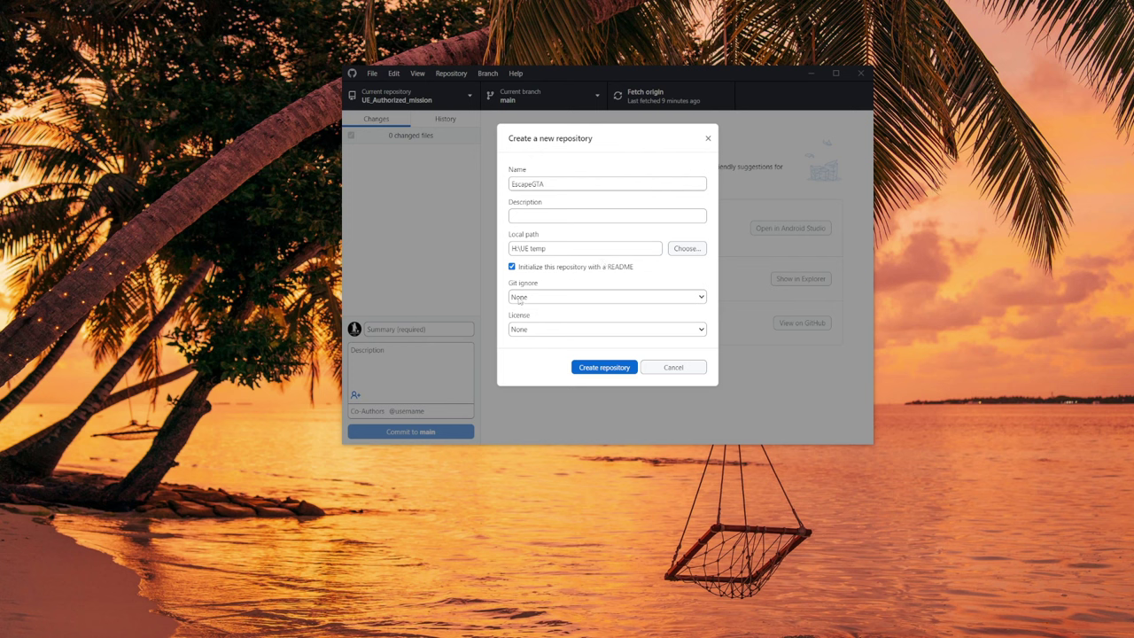
# Set the new repository's Git ignore template to UnrealEngine and keep the license at None
pyautogui.click(545, 297)
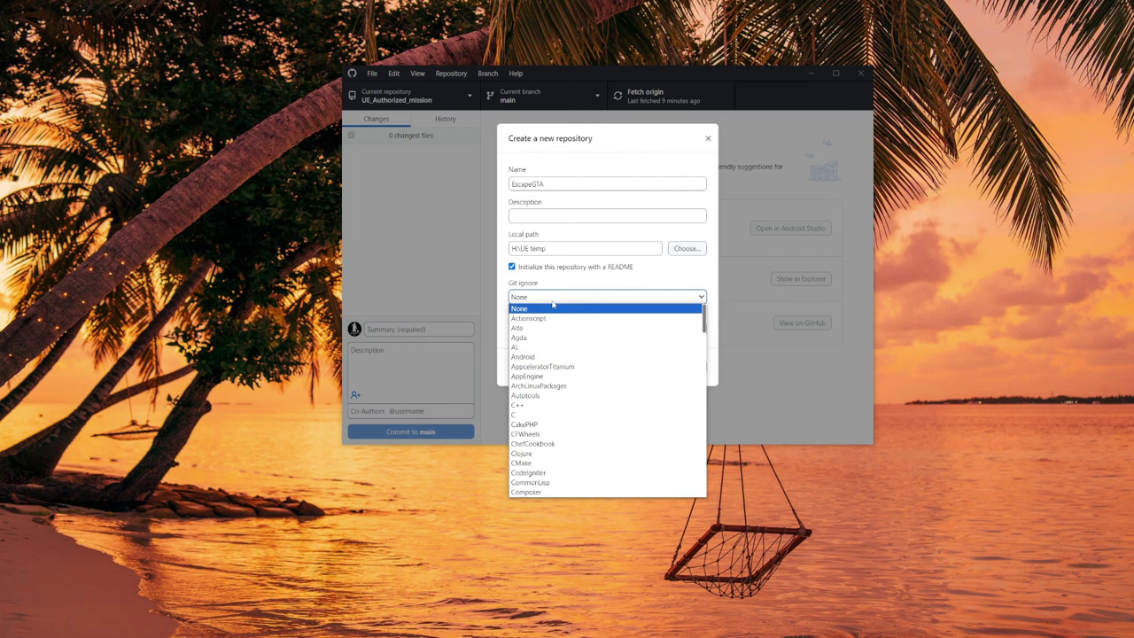
pyautogui.write('unity')
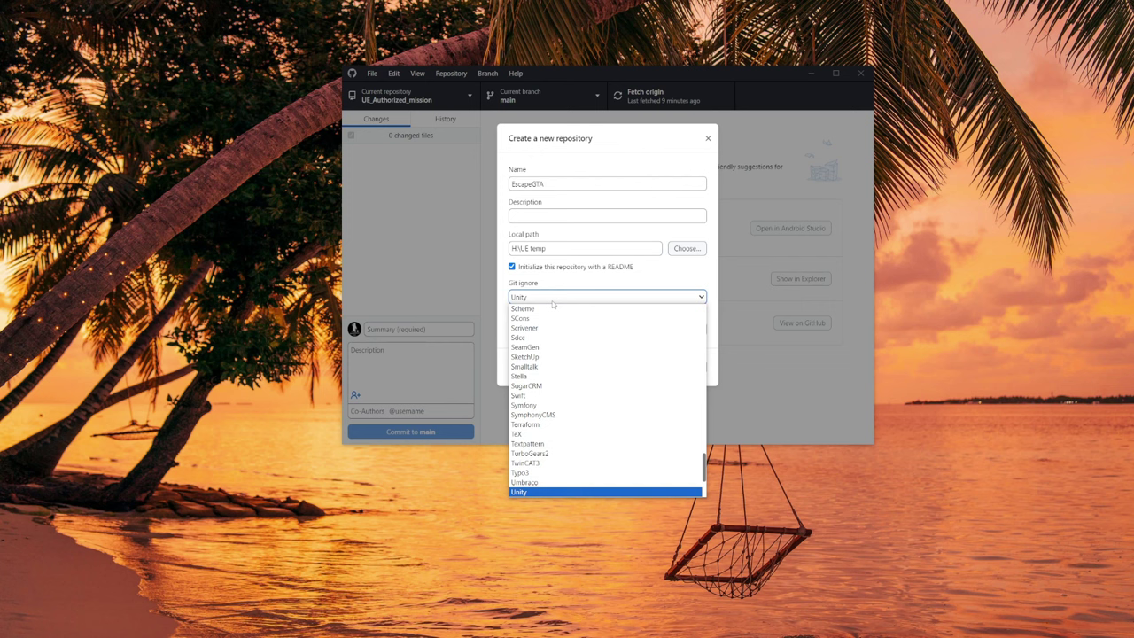
pyautogui.press('r')
pyautogui.click(547, 297)
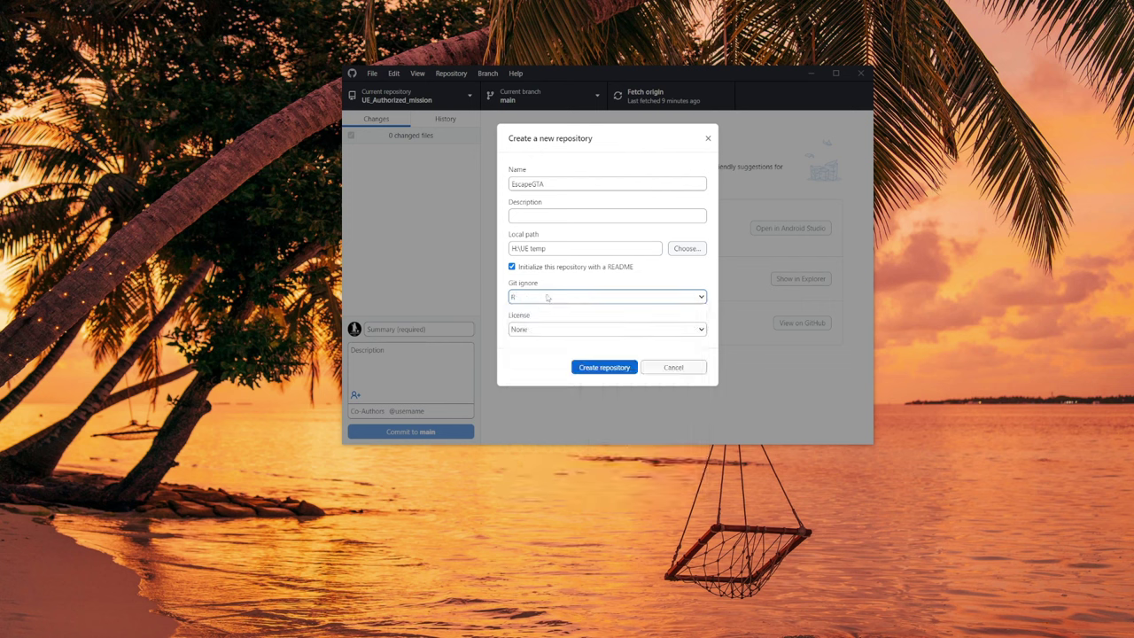
pyautogui.click(547, 297)
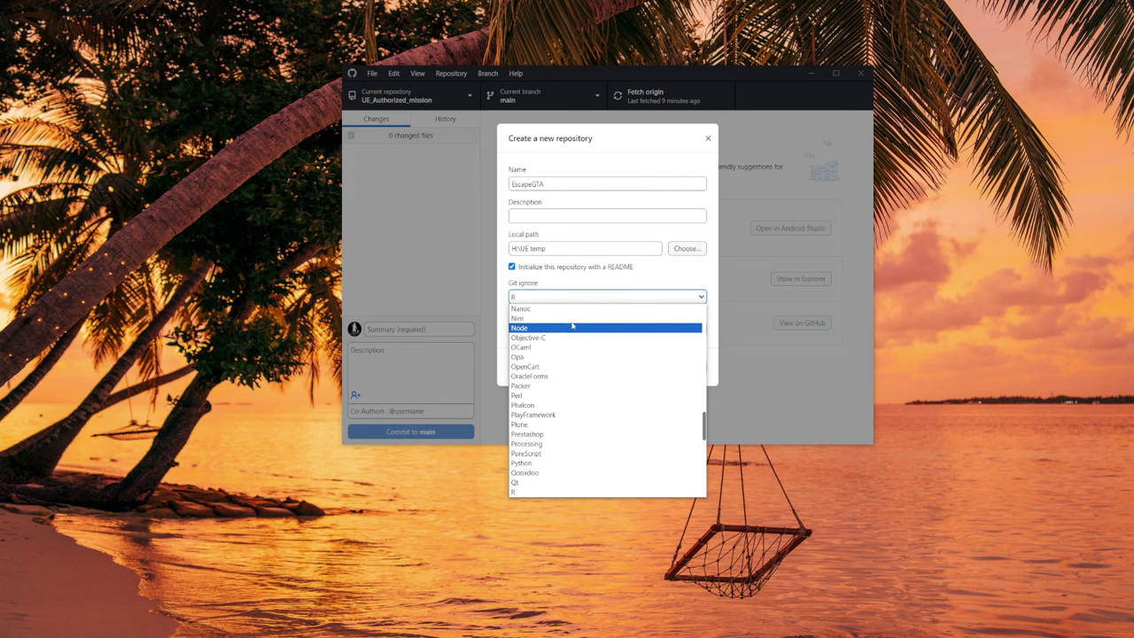
pyautogui.click(566, 302)
pyautogui.click(522, 298)
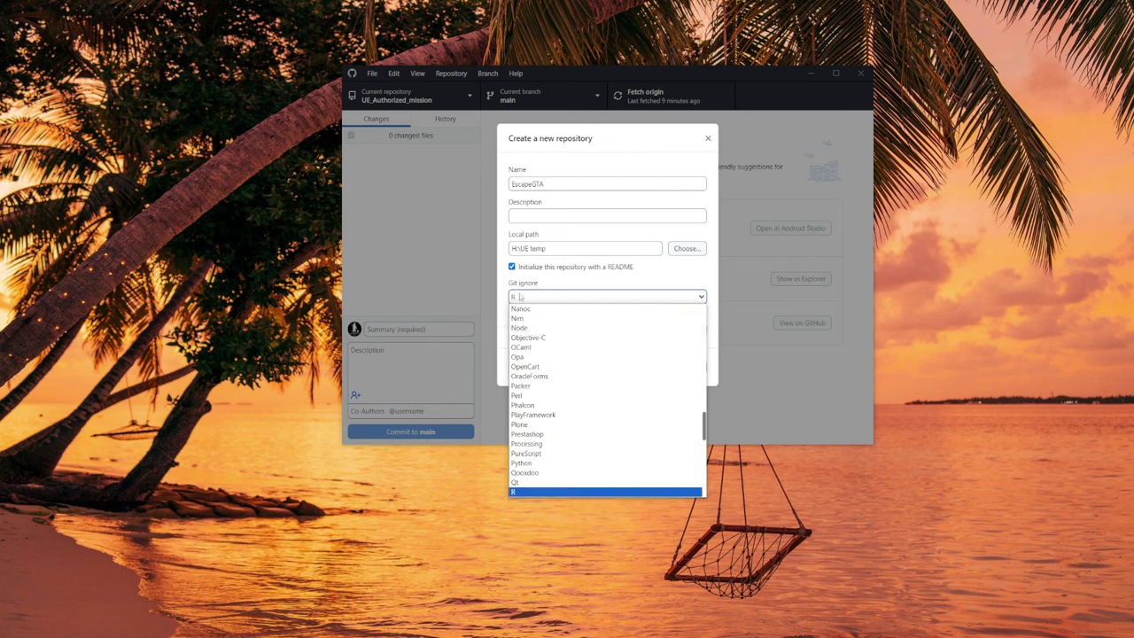
pyautogui.press('Down')
pyautogui.press('Down')
pyautogui.press('Down')
pyautogui.press('Down')
pyautogui.press('Down')
pyautogui.press('Down')
pyautogui.press('Down')
pyautogui.press('Down')
pyautogui.press('Down')
pyautogui.press('Down')
pyautogui.press('Down')
pyautogui.press('Down')
pyautogui.press('Down')
pyautogui.press('Down')
pyautogui.press('Down')
pyautogui.press('Down')
pyautogui.press('Down')
pyautogui.press('Down')
pyautogui.press('Down')
pyautogui.press('Down')
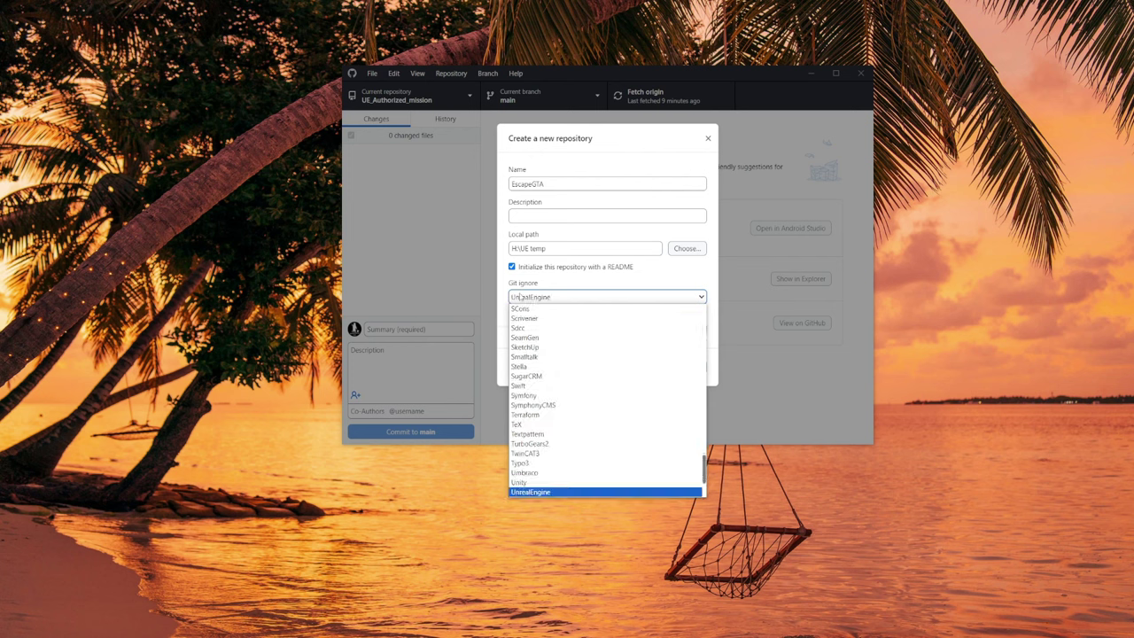
pyautogui.click(548, 491)
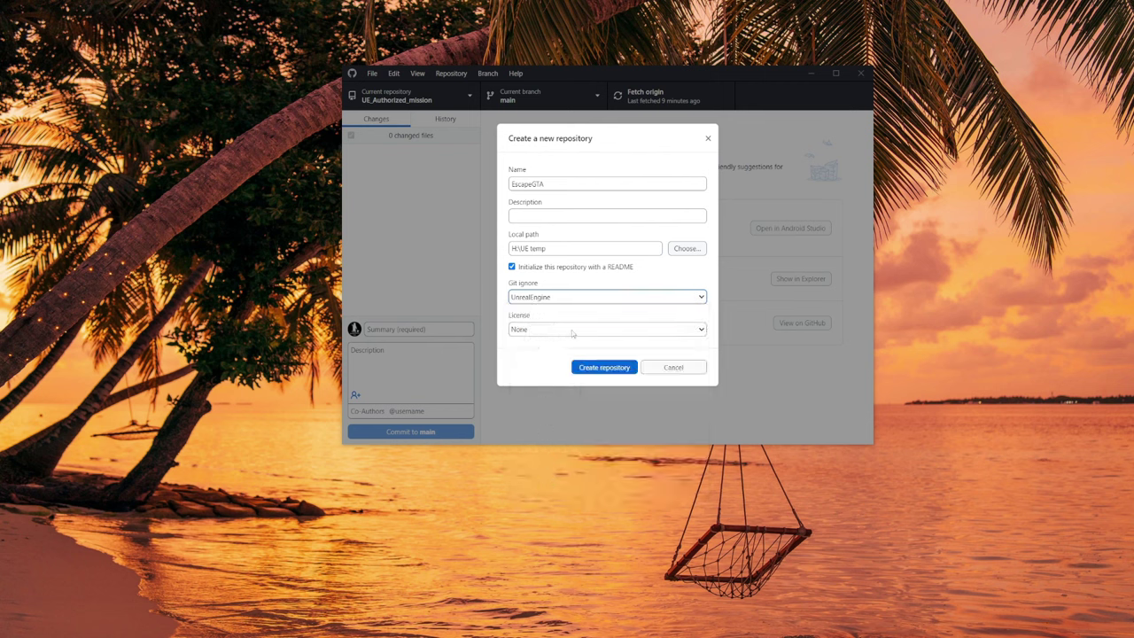
pyautogui.click(541, 335)
pyautogui.click(542, 335)
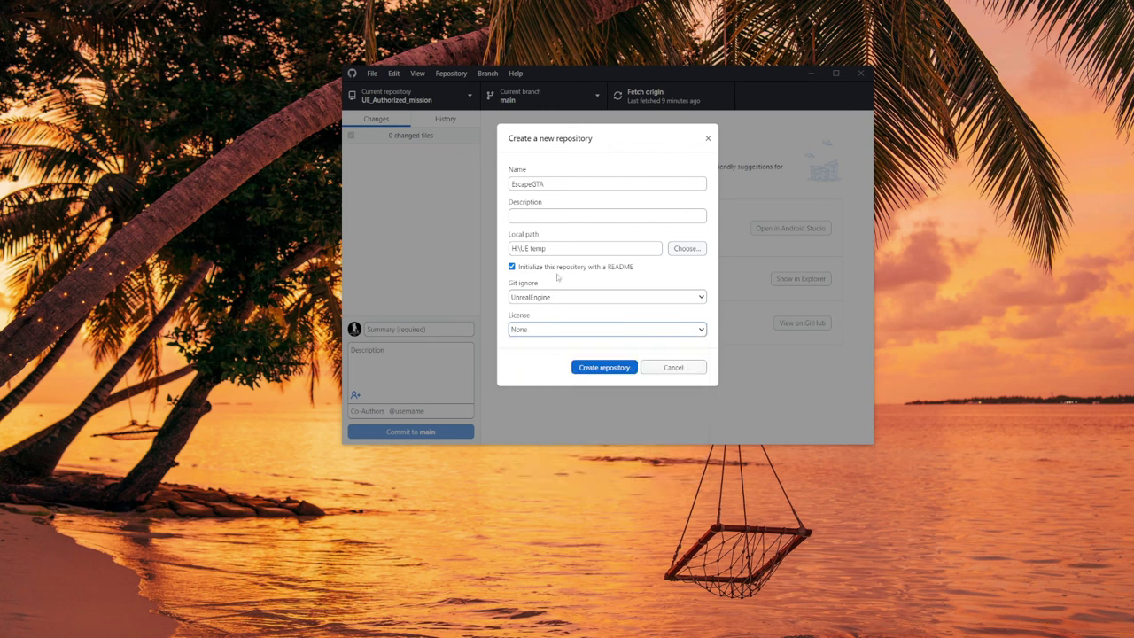
# Enter the description "Проект тестовый для реализ механик" and create the repository
pyautogui.click(547, 214)
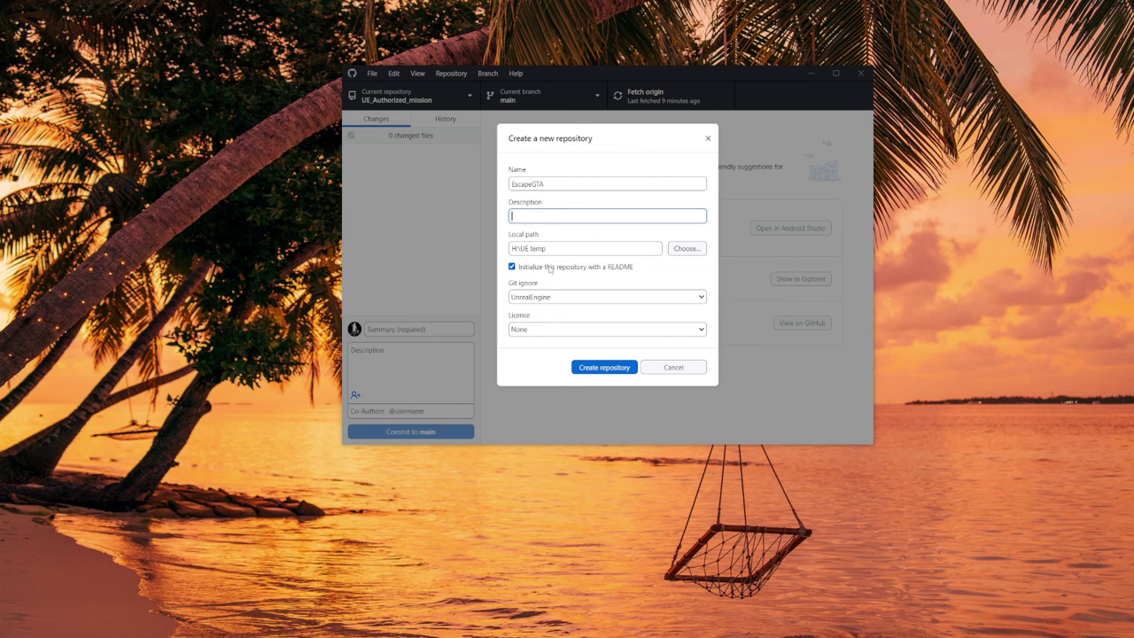
pyautogui.write('Проект')
pyautogui.press('BackSpace')
pyautogui.press('BackSpace')
pyautogui.write('ект тестовый для реализ механик')
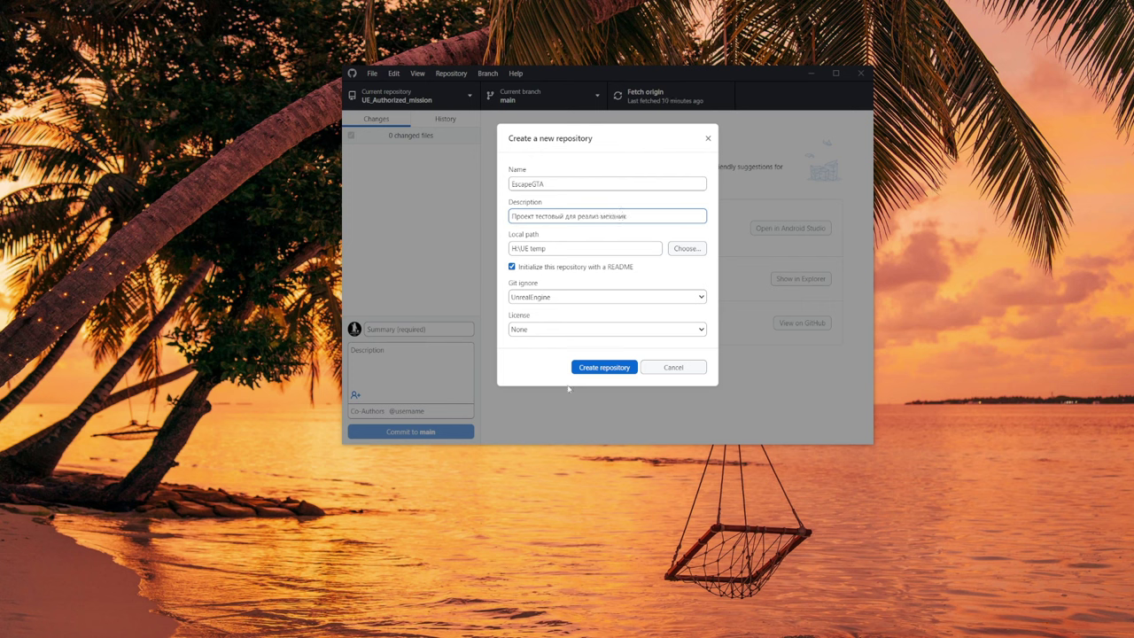
pyautogui.click(604, 367)
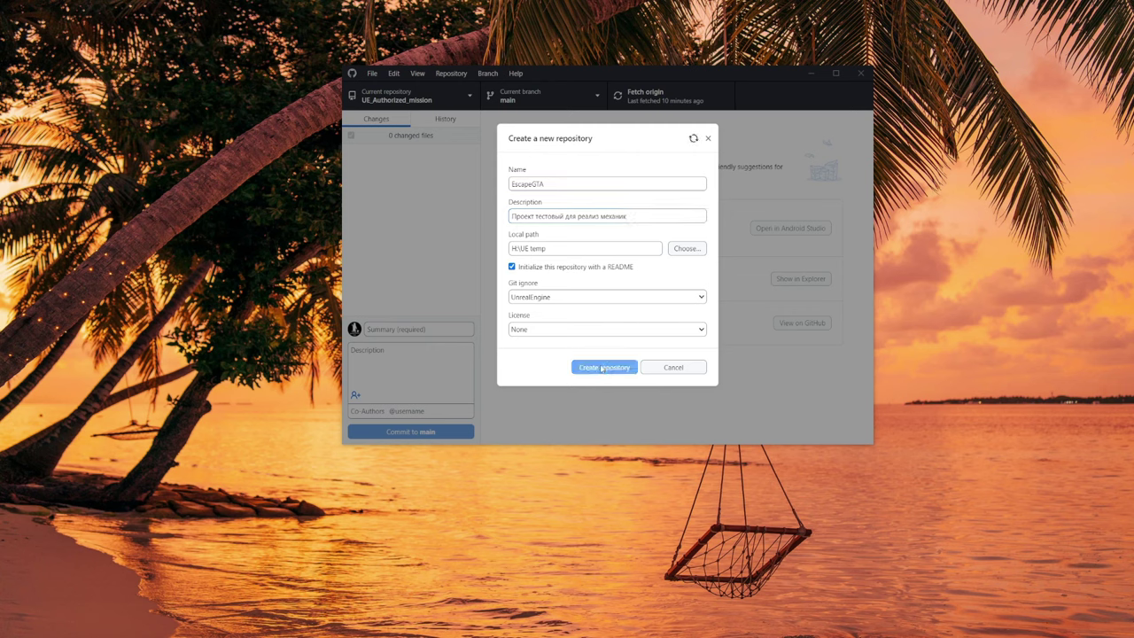
# Show the EscapeGTA repository folder in Explorer, inspect its generated files, and minimize the folder window
pyautogui.rightClick(420, 94)
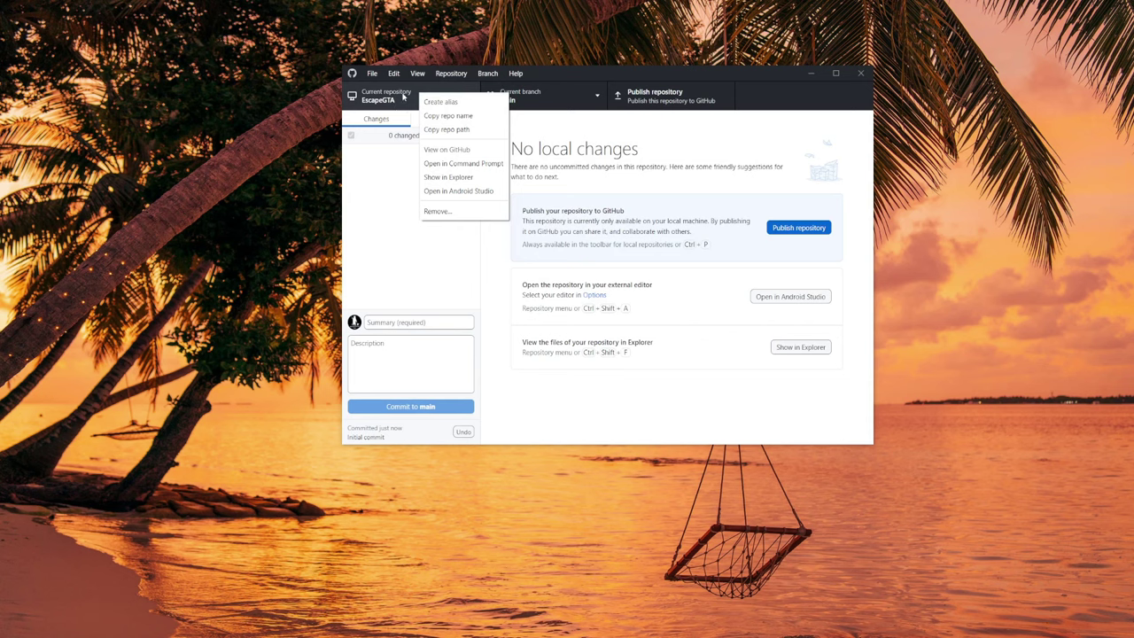
pyautogui.click(440, 178)
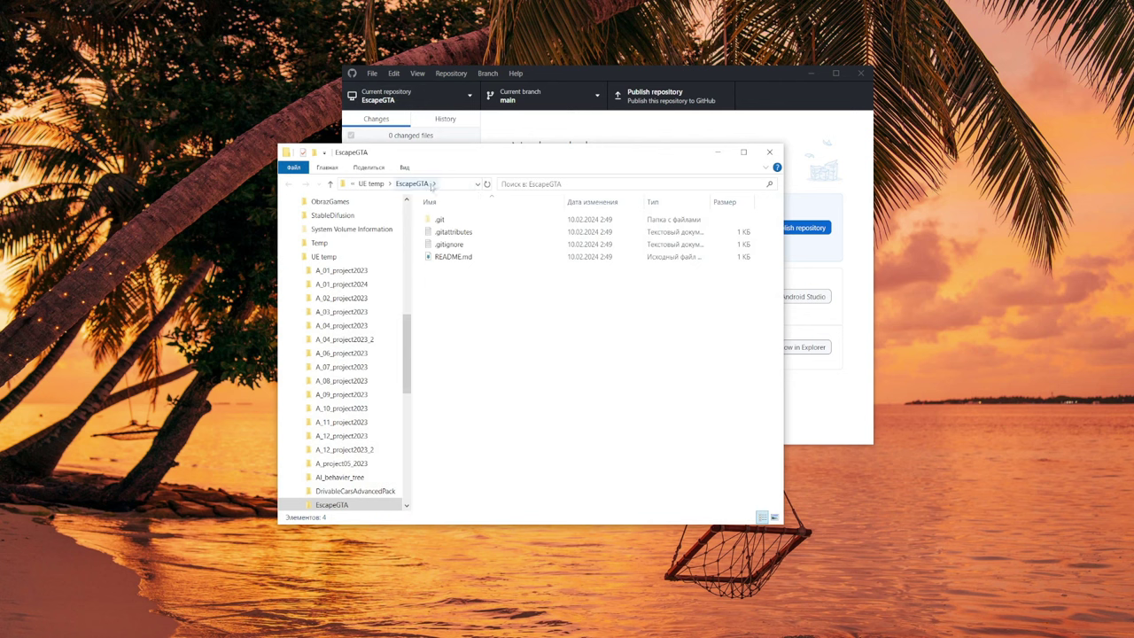
pyautogui.moveTo(450, 286); pyautogui.dragTo(486, 221)
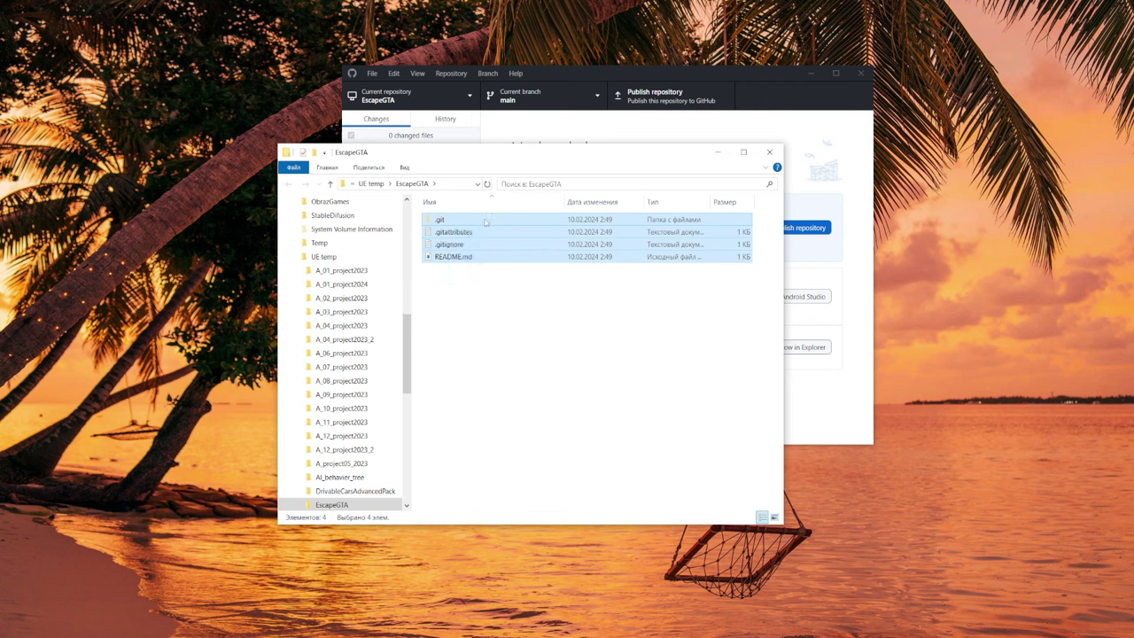
pyautogui.click(459, 290)
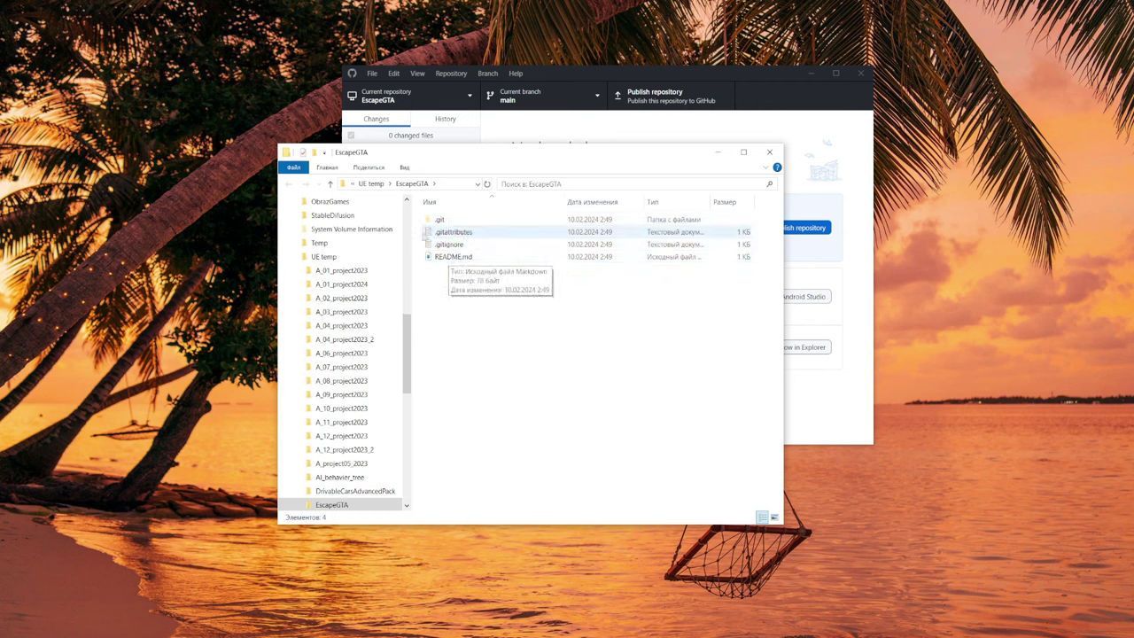
pyautogui.click(718, 151)
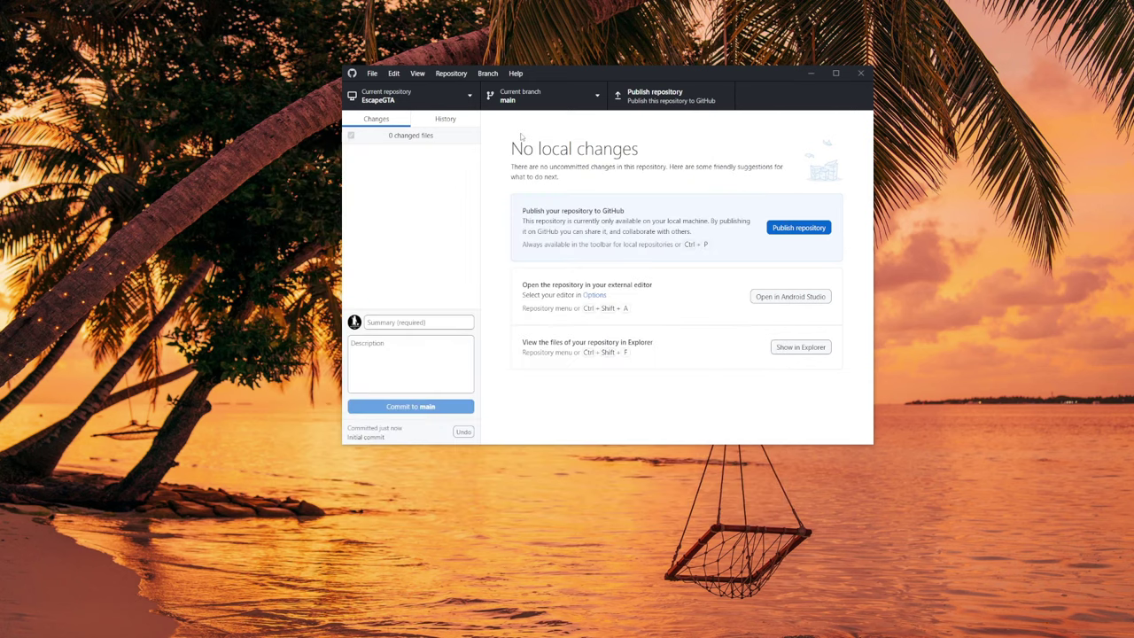
# Publish the EscapeGTA repository to GitHub.com with its code kept private
pyautogui.click(666, 99)
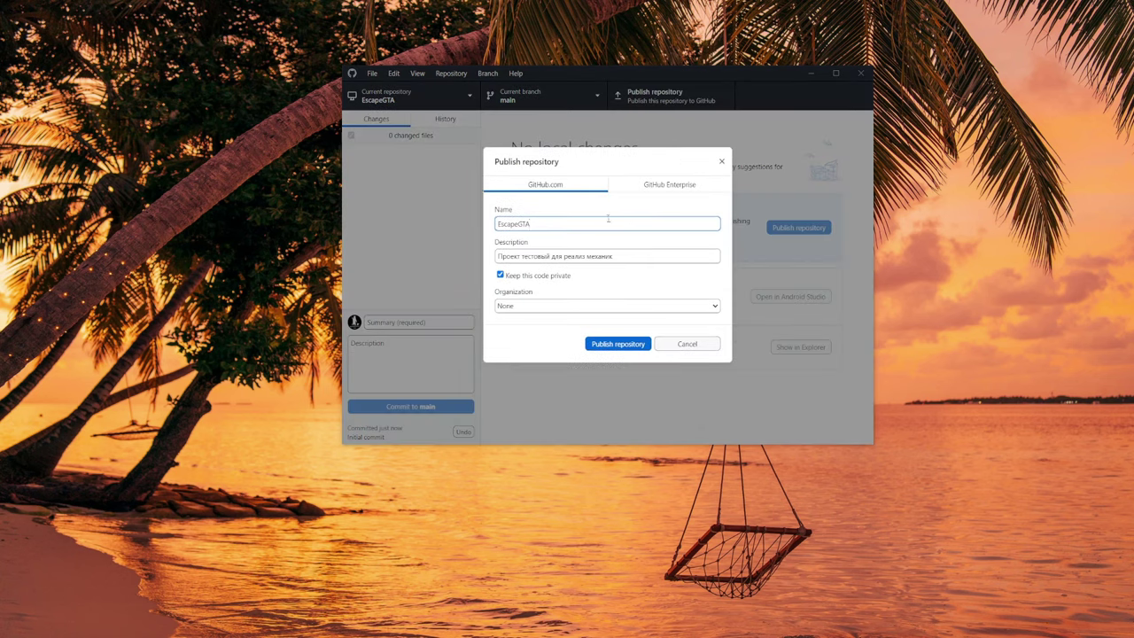
pyautogui.click(501, 278)
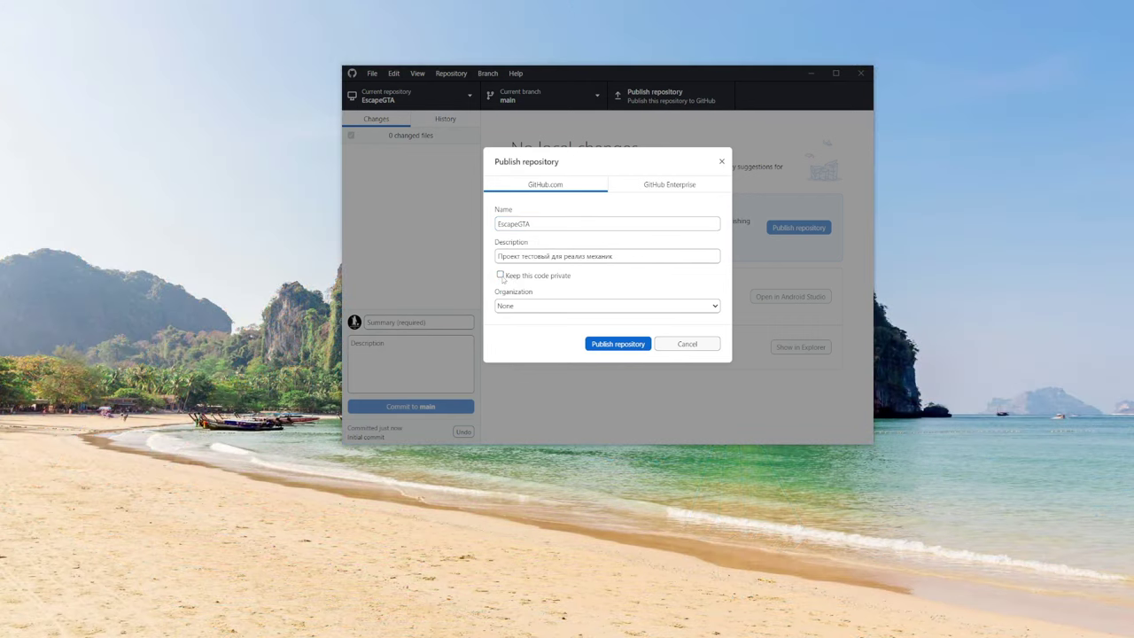
pyautogui.click(501, 276)
pyautogui.click(607, 343)
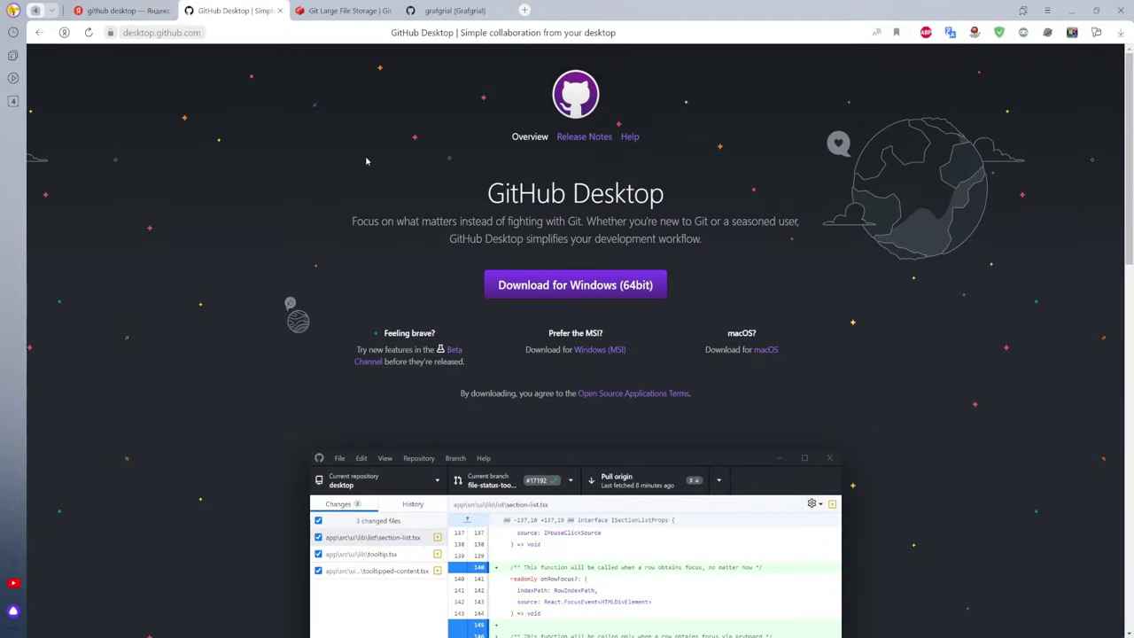
# Switch to the browser and open the published EscapeGTA repository from the GitHub profile's repository list
pyautogui.click(452, 10)
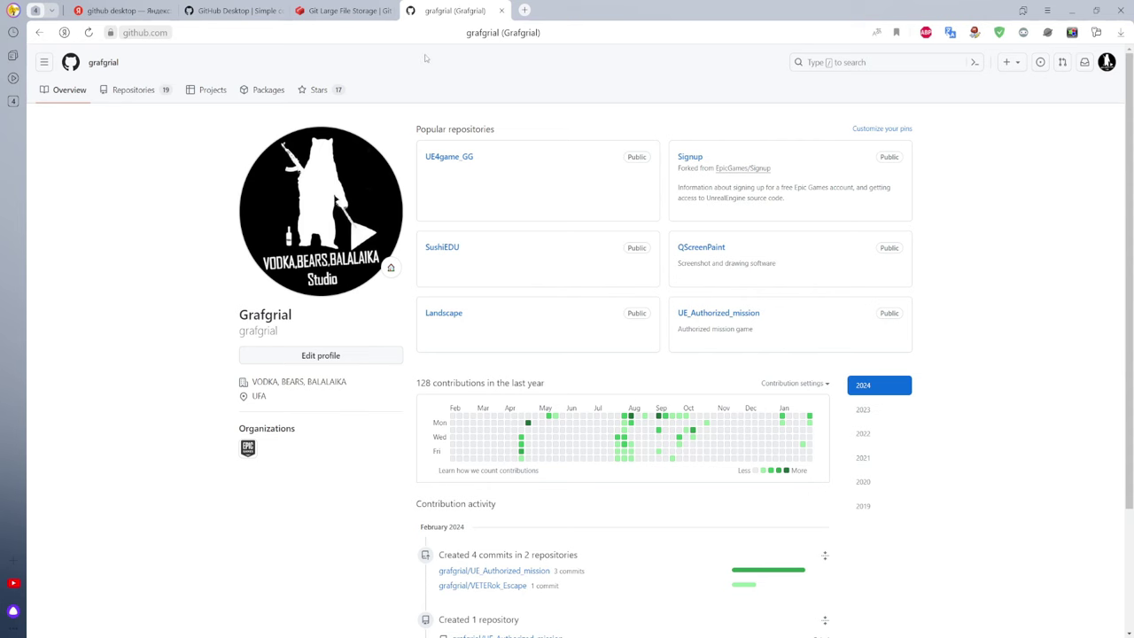
pyautogui.rightClick(112, 136)
pyautogui.click(133, 90)
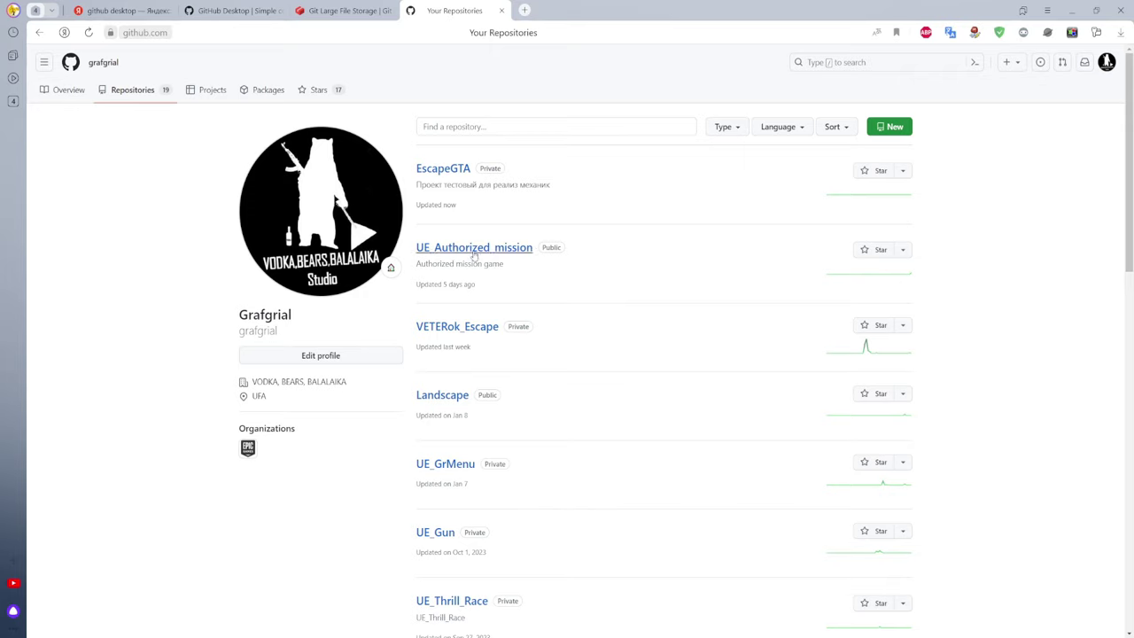
pyautogui.click(466, 167)
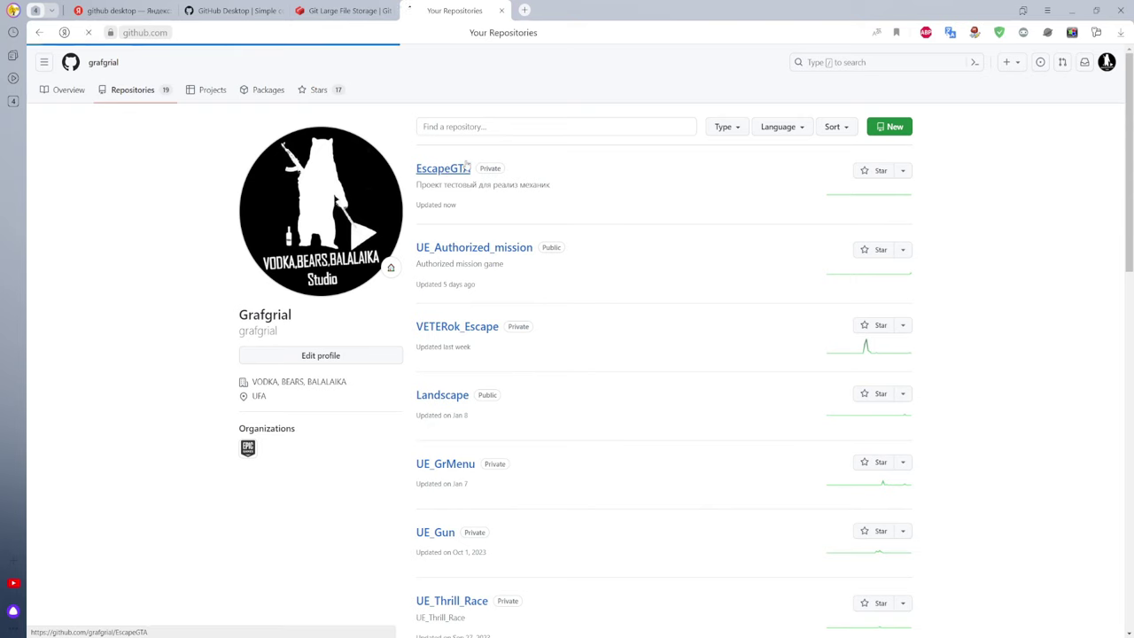
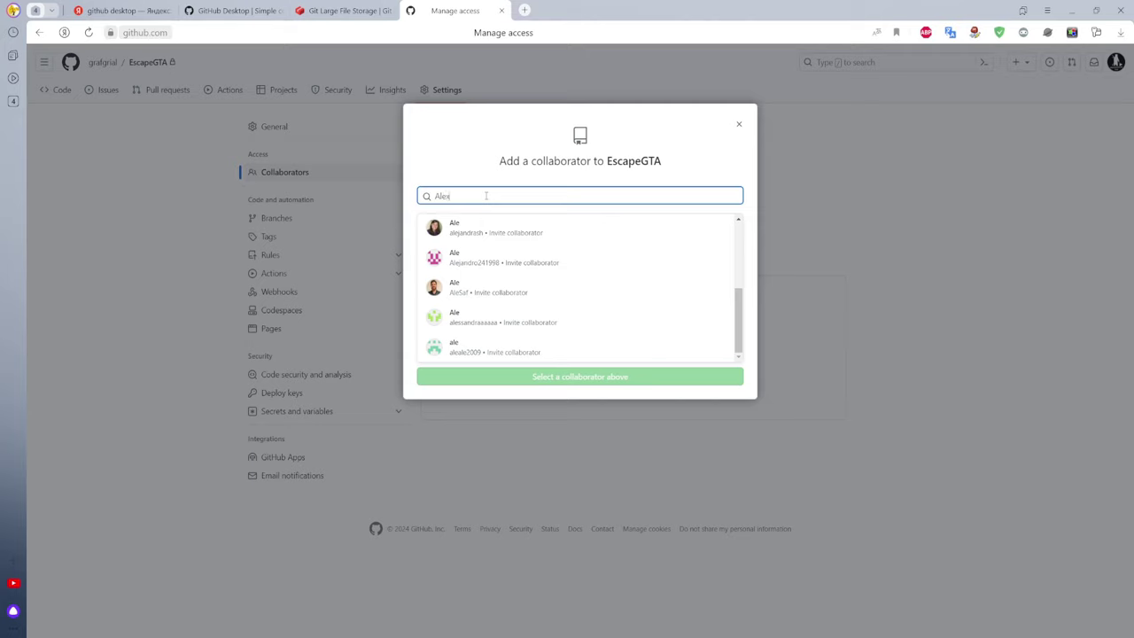
# Search for a collaborator for EscapeGTA by first name, browse the suggestions, leave without inviting anyone, and minimize the browser
pyautogui.write('y')
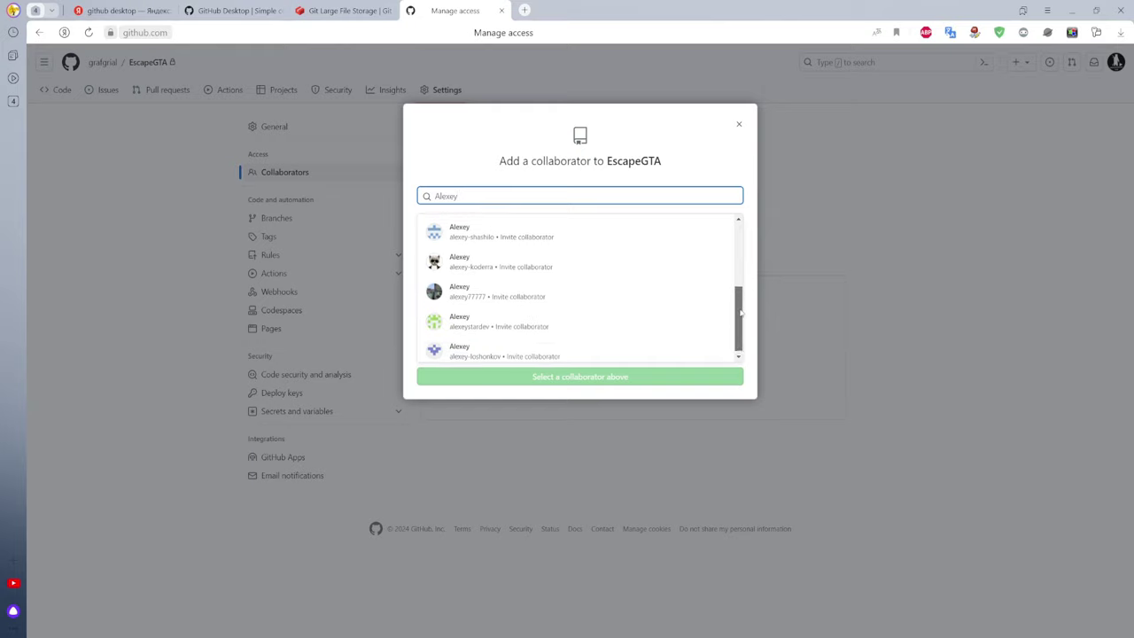
pyautogui.moveTo(740, 310); pyautogui.dragTo(739, 245)
pyautogui.scroll(-5, 576, 292)
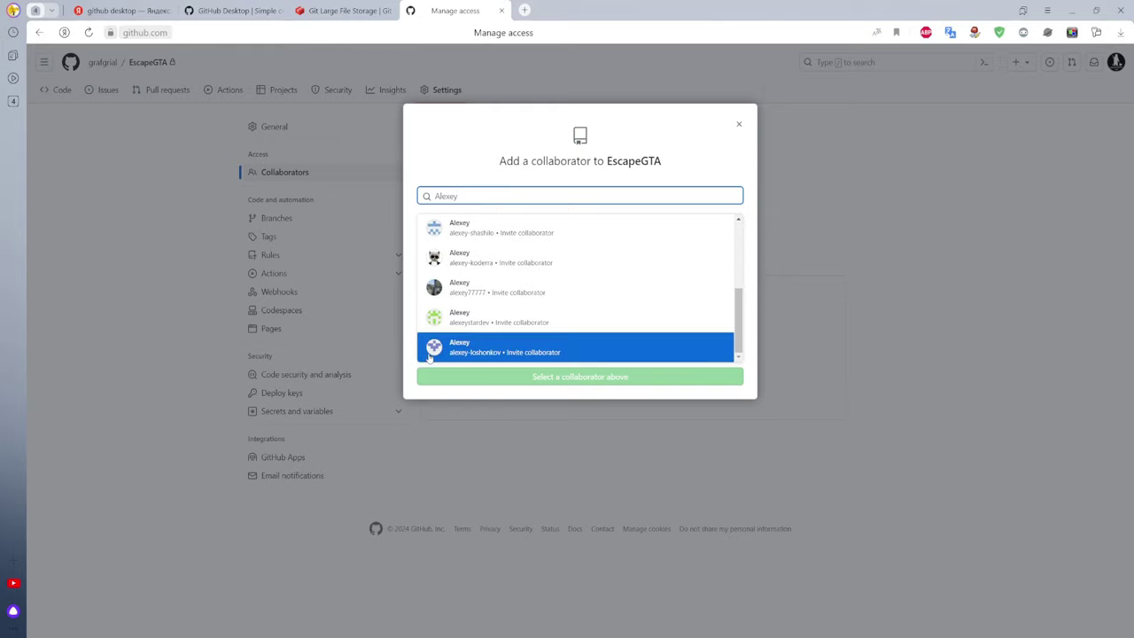
pyautogui.click(133, 69)
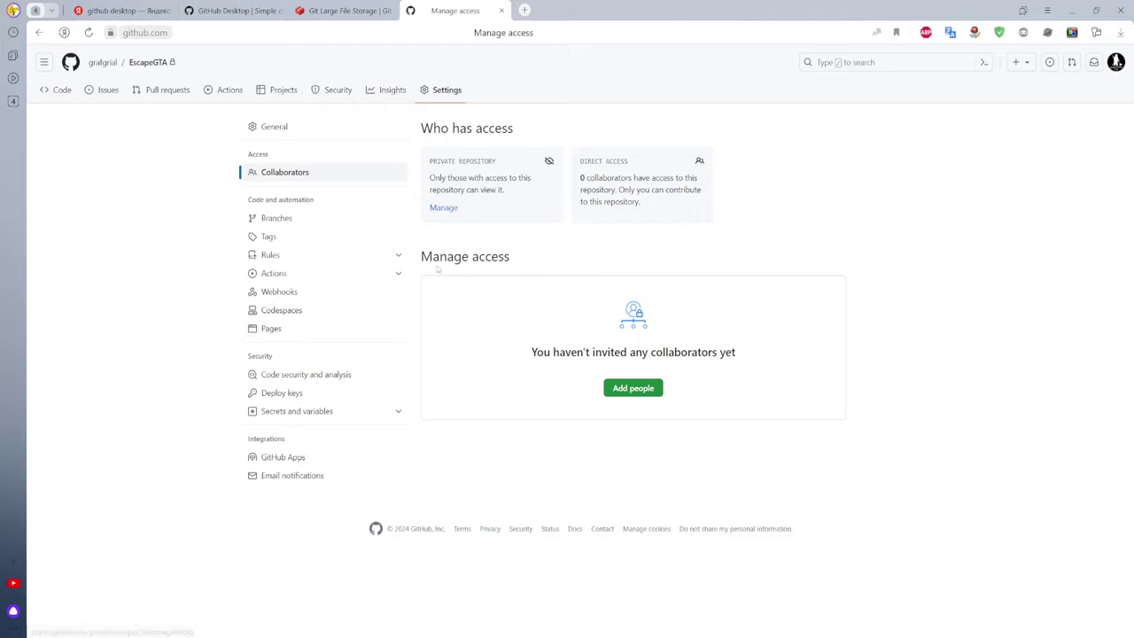
pyautogui.click(1073, 12)
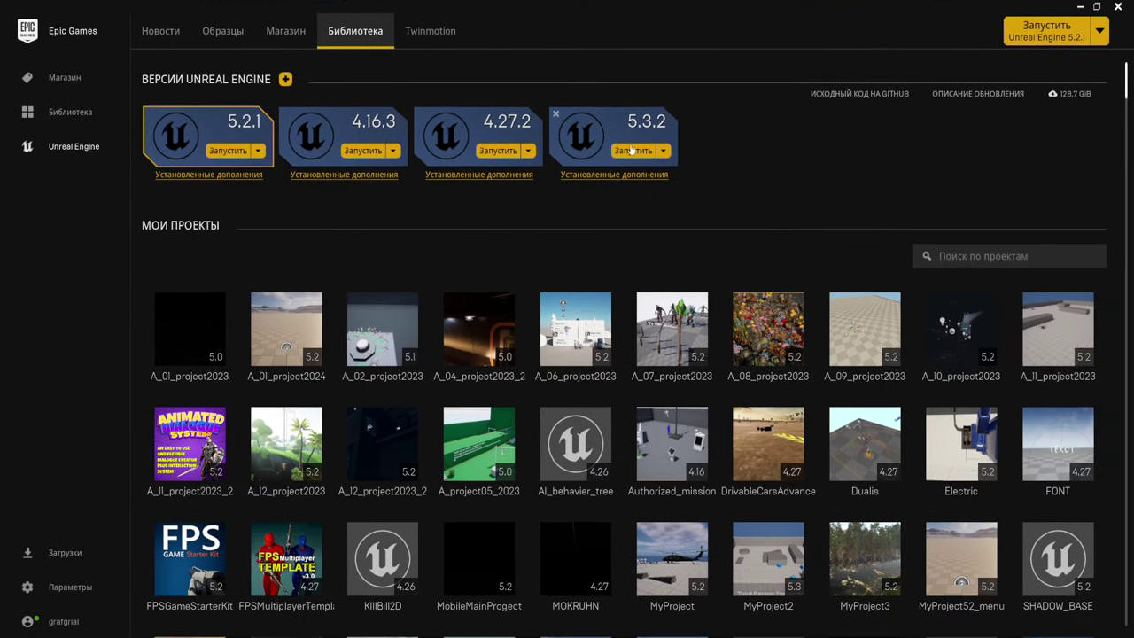
# Launch Unreal Engine 5.3.2 from the Epic Games library and choose the Third Person game template
pyautogui.click(631, 150)
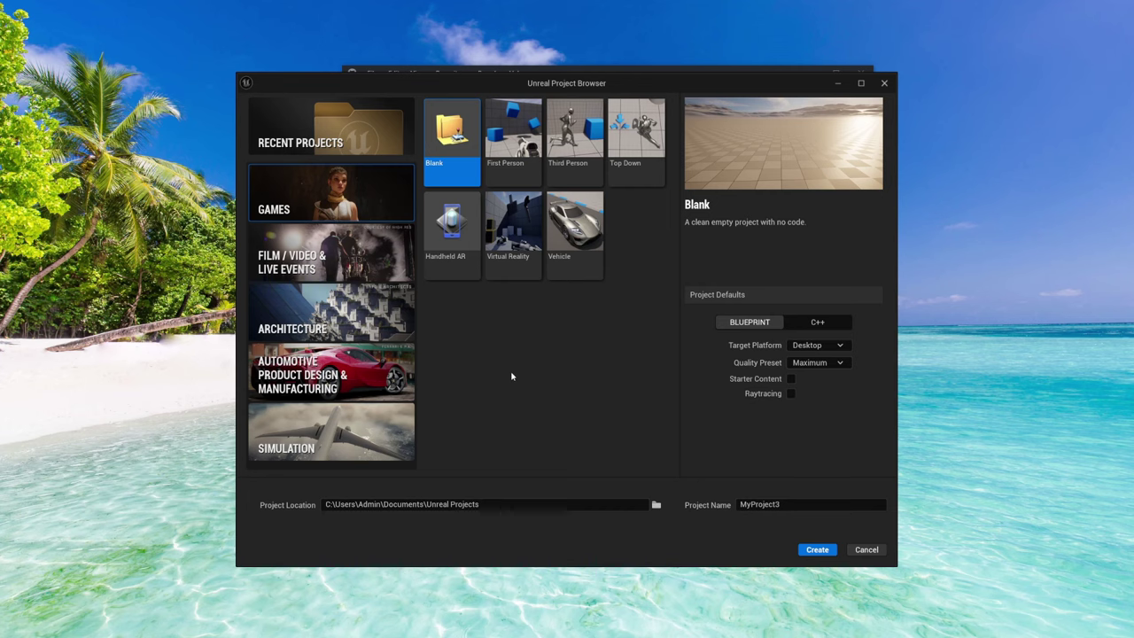
pyautogui.moveTo(642, 82); pyautogui.dragTo(636, 66)
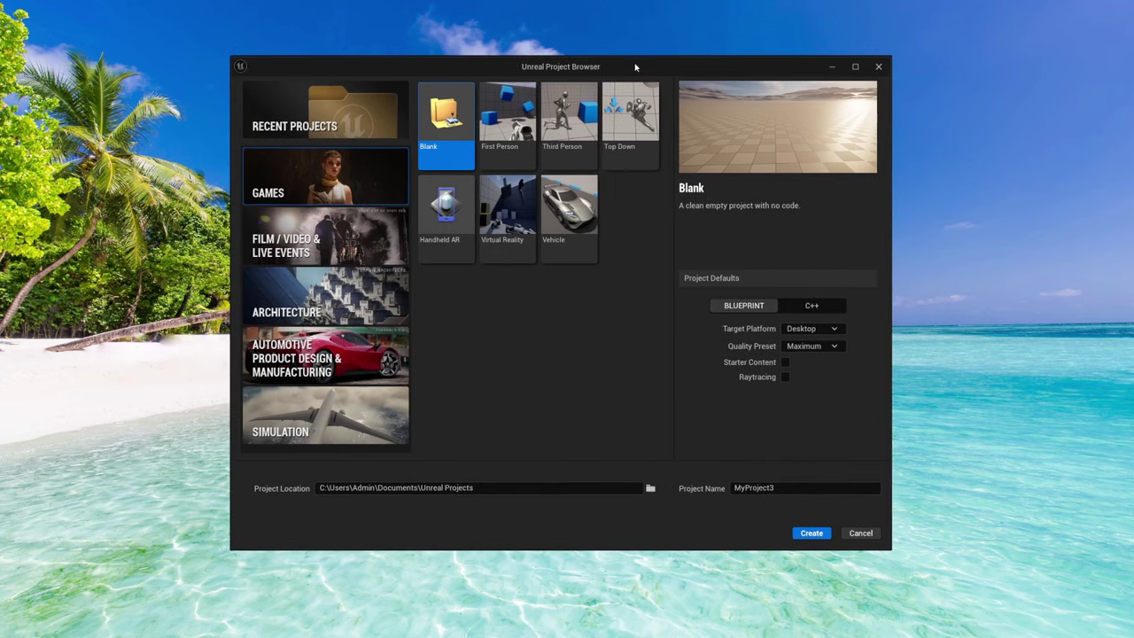
pyautogui.click(506, 115)
pyautogui.click(569, 115)
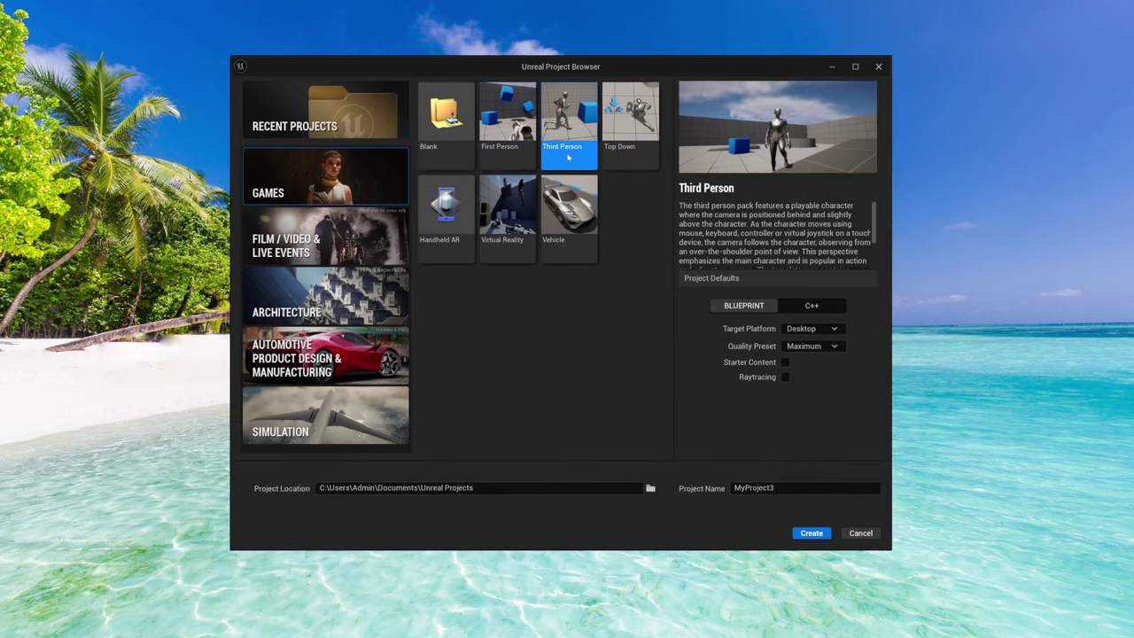
# Set the new Unreal project's name to EcapeGTA
pyautogui.click(781, 488)
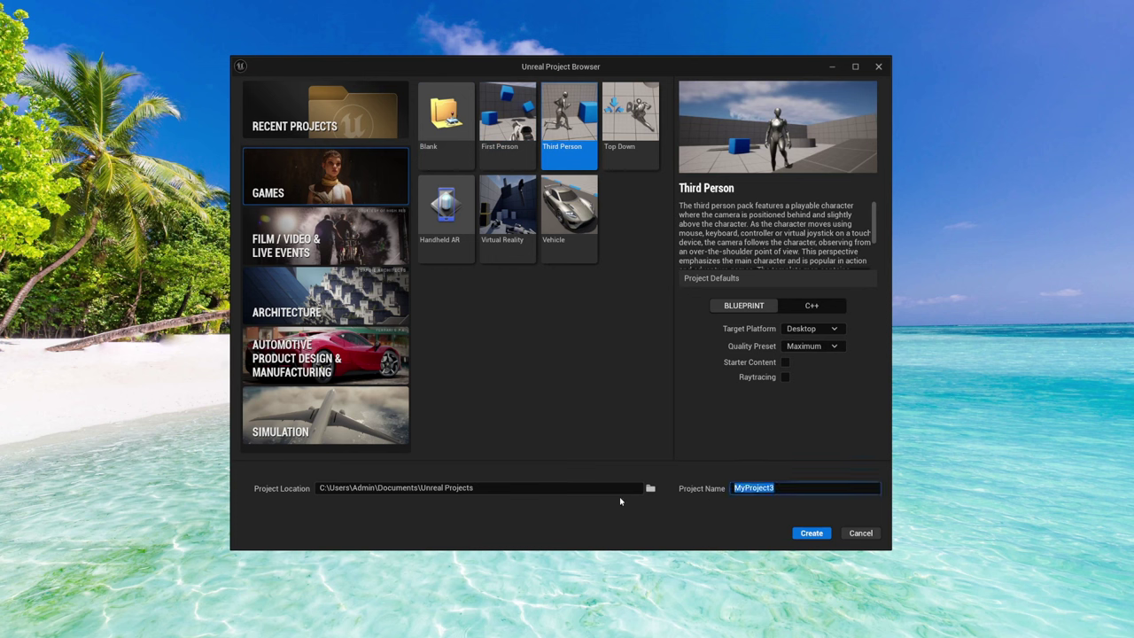
pyautogui.press('BackSpace')
pyautogui.write('EcapeGTA')
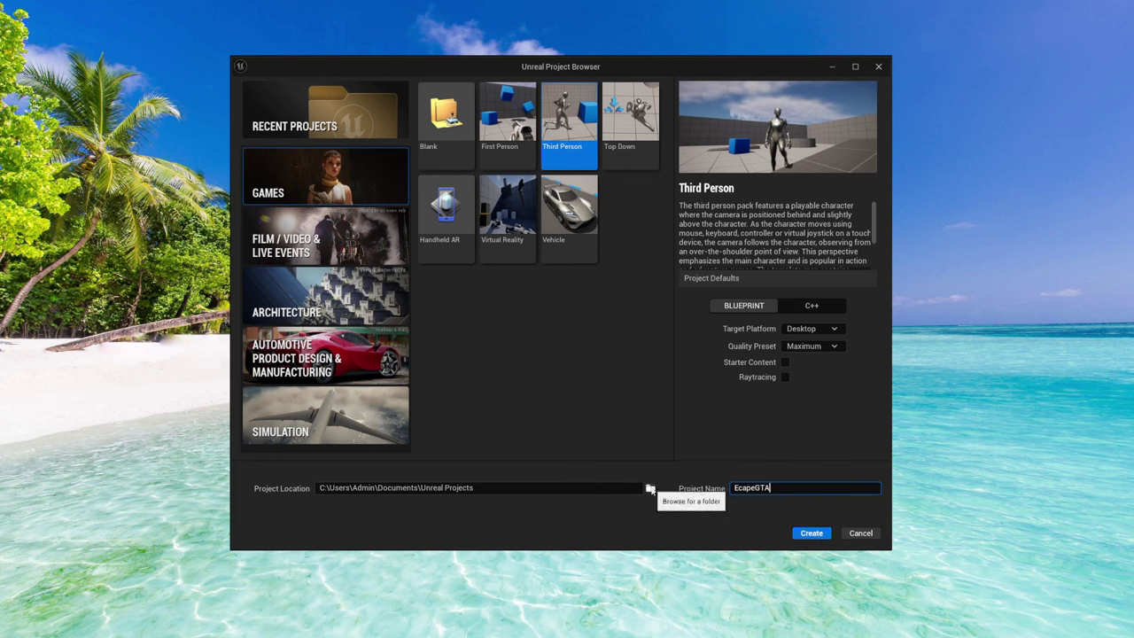
# Copy the project location path and create the Unreal project
pyautogui.click(547, 491)
pyautogui.moveTo(493, 489); pyautogui.dragTo(186, 496)
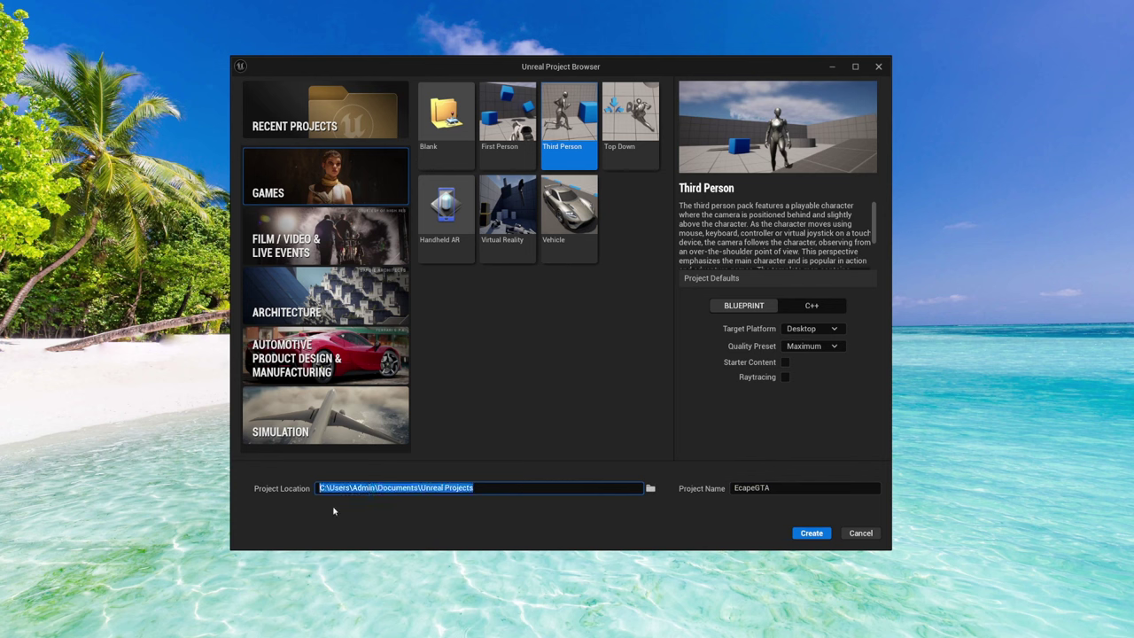
pyautogui.click(812, 533)
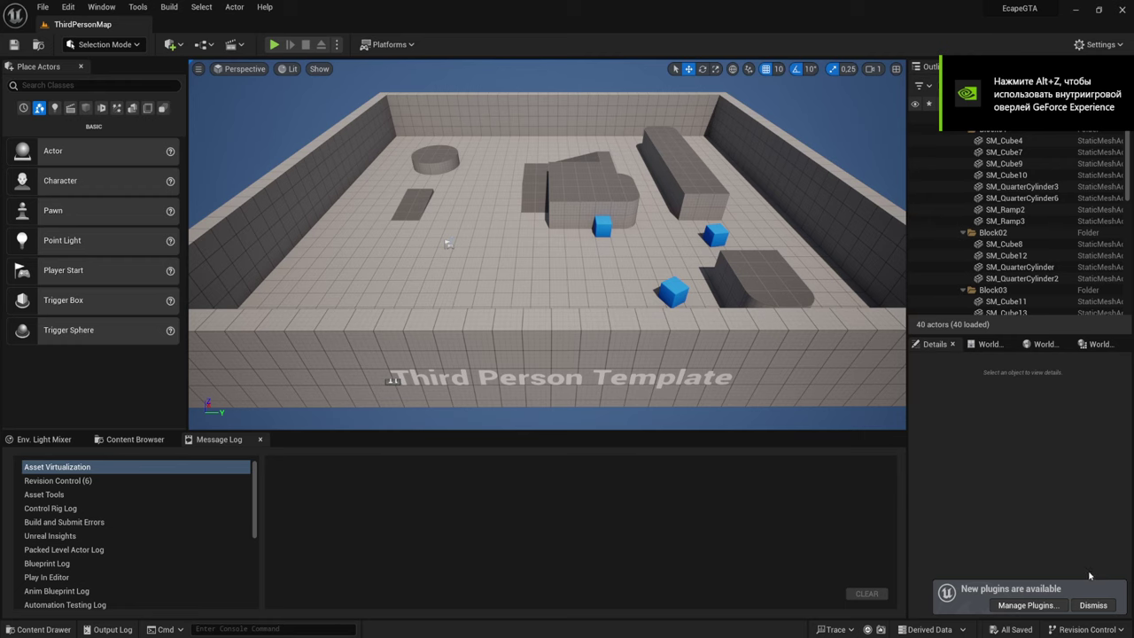
# Dismiss the new plugins notification and show the project's Content folder in the Content Browser
pyautogui.click(1094, 605)
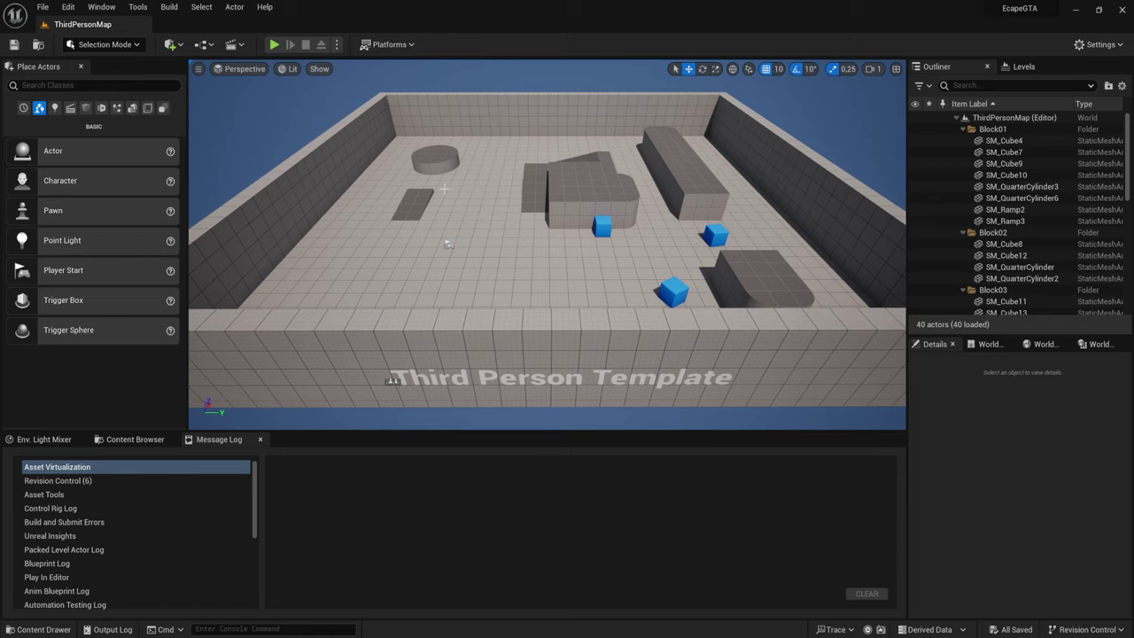
pyautogui.press('Up')
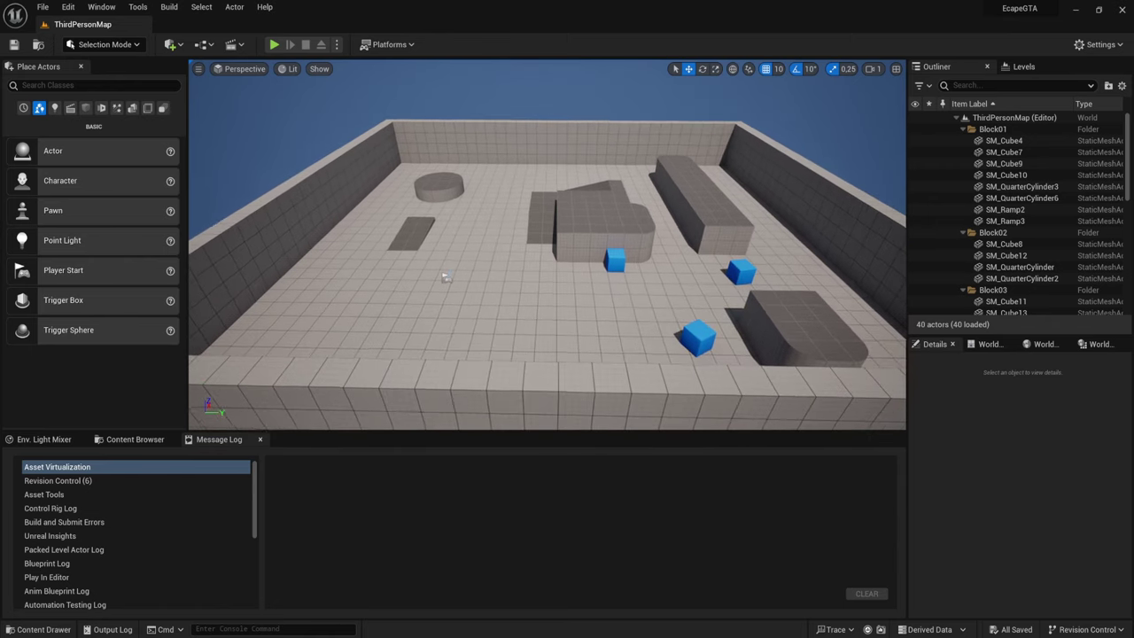
pyautogui.click(43, 8)
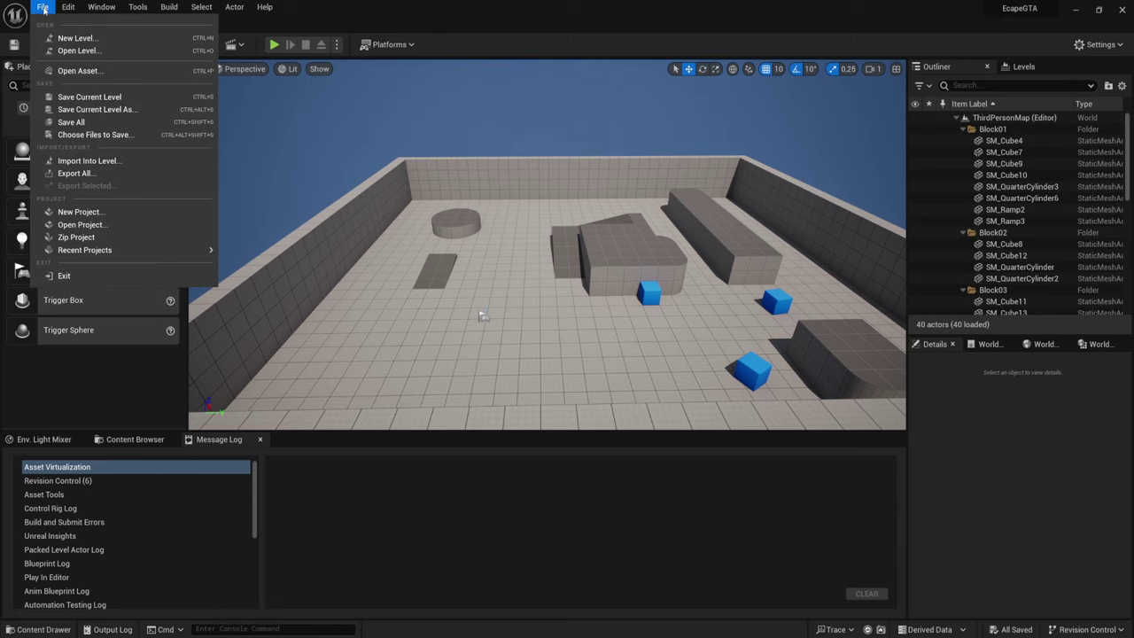
pyautogui.click(42, 7)
pyautogui.click(134, 439)
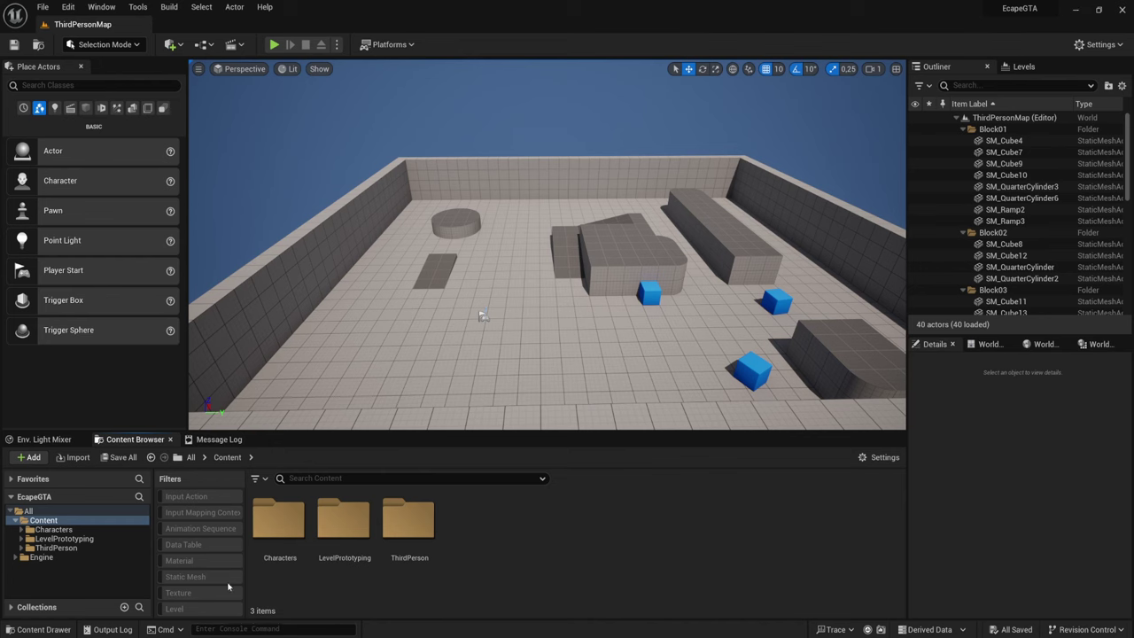
# Open a new Explorer window at the copied project location and enter the EcapeGTA project folder
pyautogui.press('super+e')
pyautogui.click(467, 195)
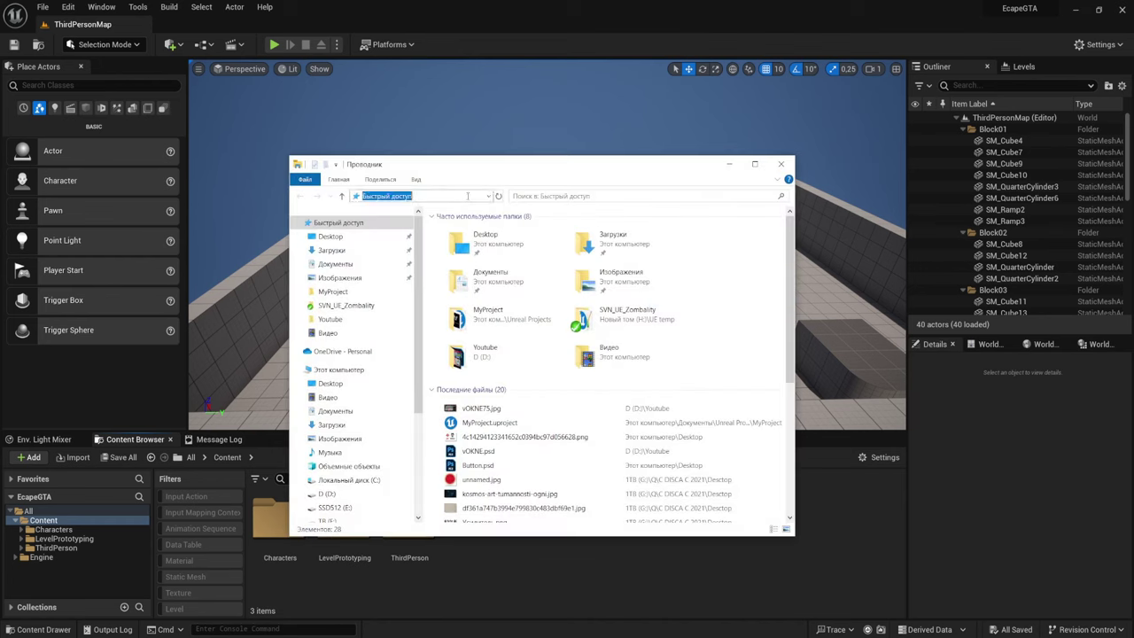
pyautogui.hotkey('ctrl', 'v')
pyautogui.press('Return')
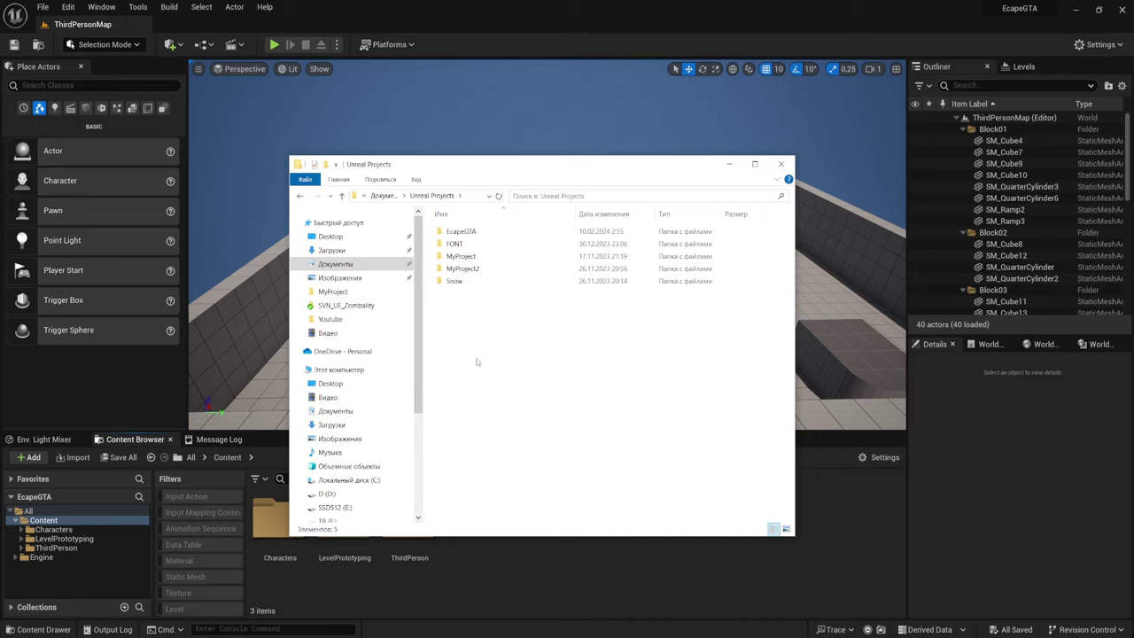
pyautogui.doubleClick(461, 231)
pyautogui.moveTo(443, 344); pyautogui.dragTo(499, 228)
pyautogui.click(461, 351)
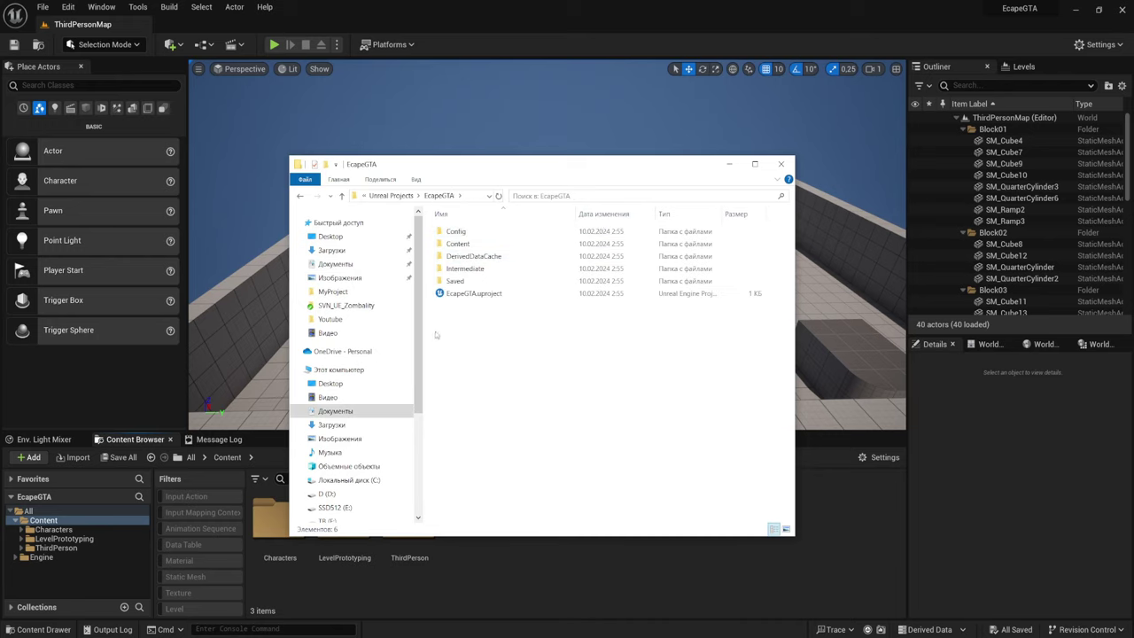
# Copy the Config and Content folders together with EcapeGTA.uproject from the project folder
pyautogui.click(460, 293)
pyautogui.keyDown('ctrl'); pyautogui.click(458, 243); pyautogui.keyUp('ctrl')
pyautogui.keyDown('ctrl'); pyautogui.click(463, 232); pyautogui.keyUp('ctrl')
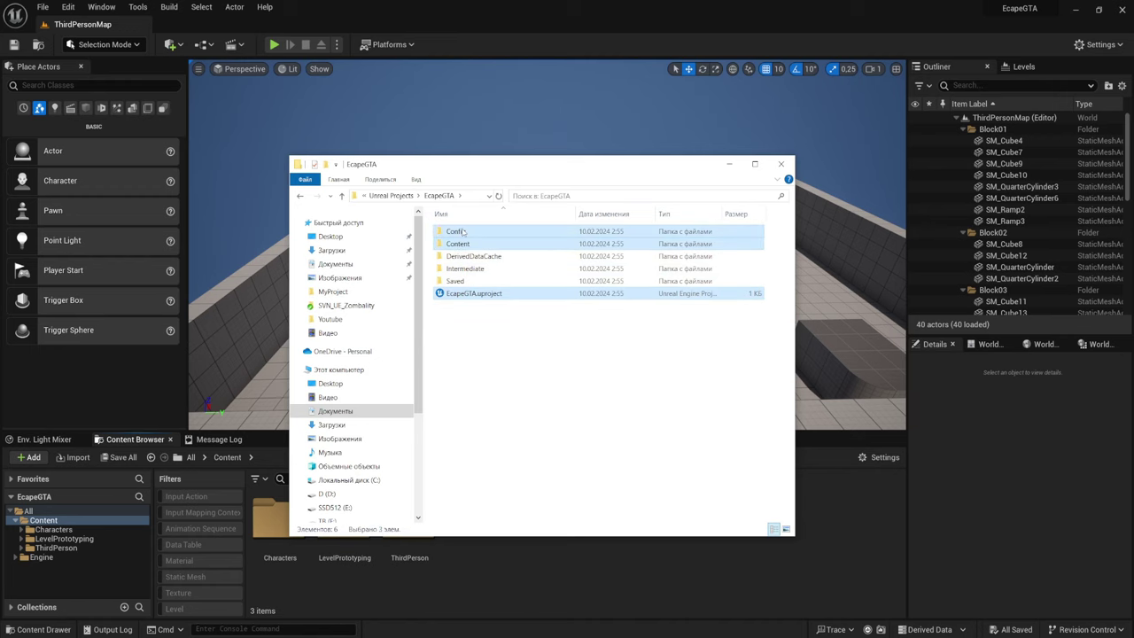
pyautogui.rightClick(463, 231)
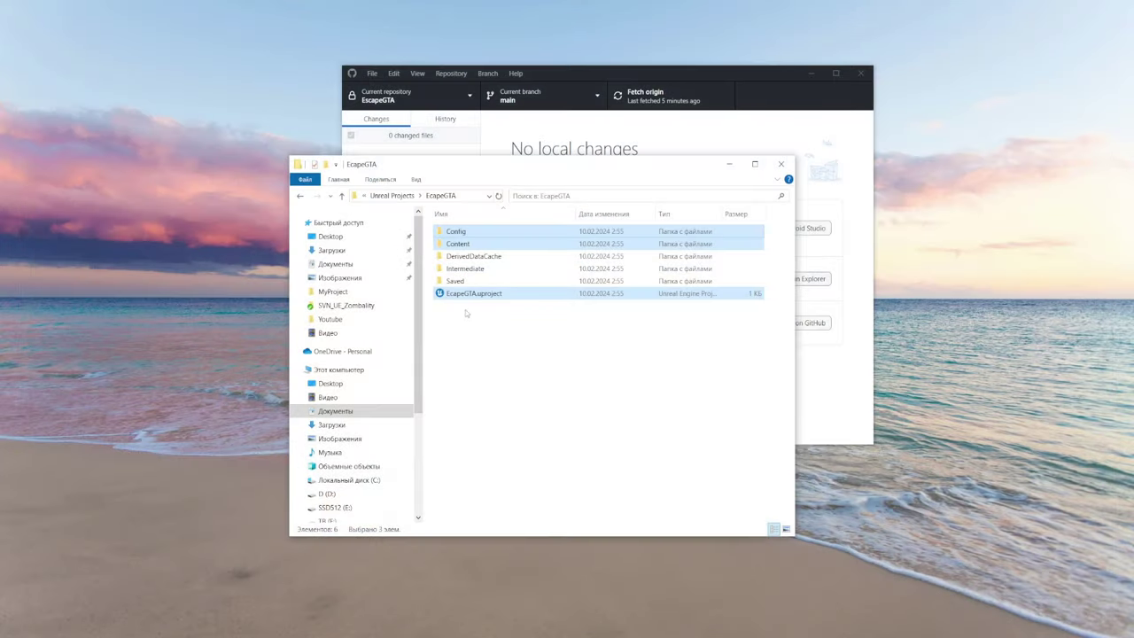
pyautogui.rightClick(477, 293)
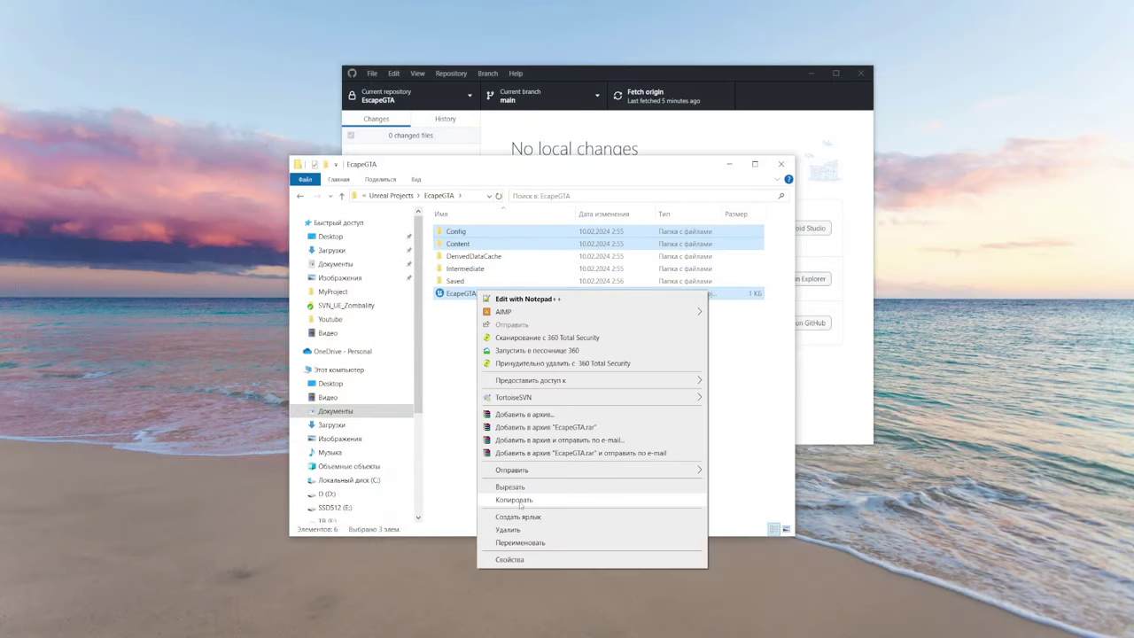
pyautogui.click(513, 499)
# Show the EscapeGTA repository folder in Explorer from GitHub Desktop and paste the copied project files into it
pyautogui.scroll(-3, 306, 479)
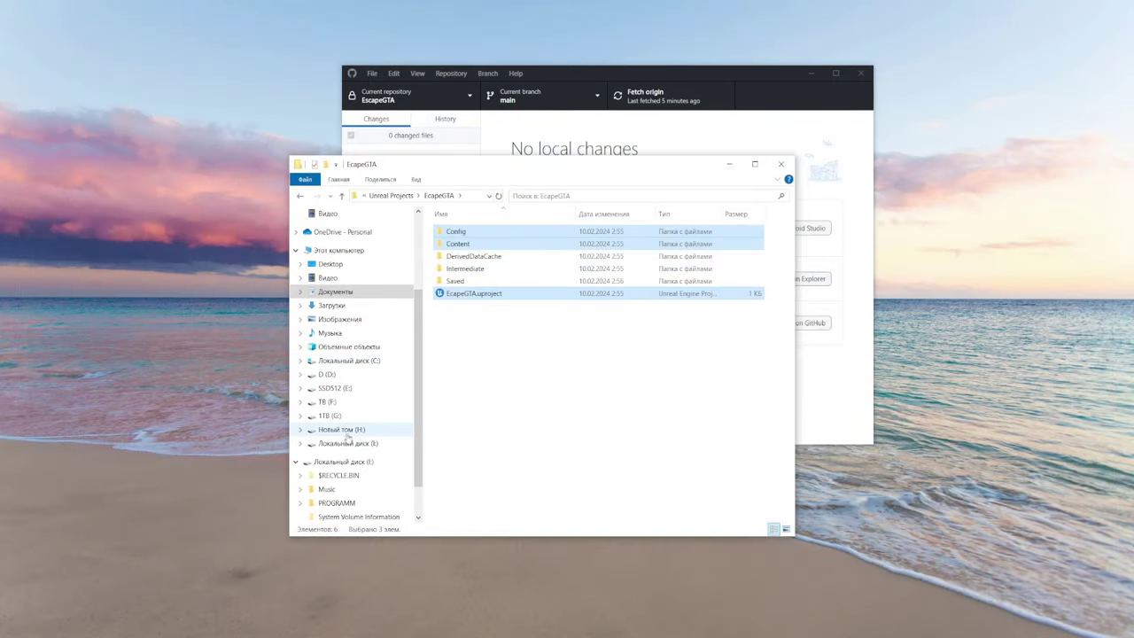
pyautogui.click(339, 430)
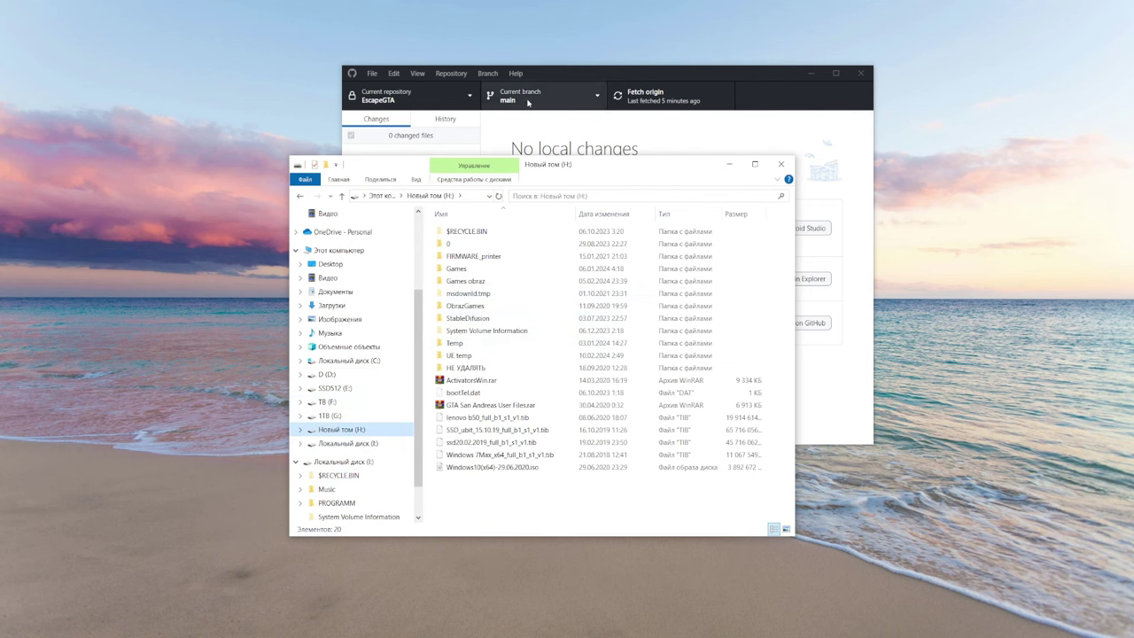
pyautogui.click(400, 99)
pyautogui.rightClick(401, 100)
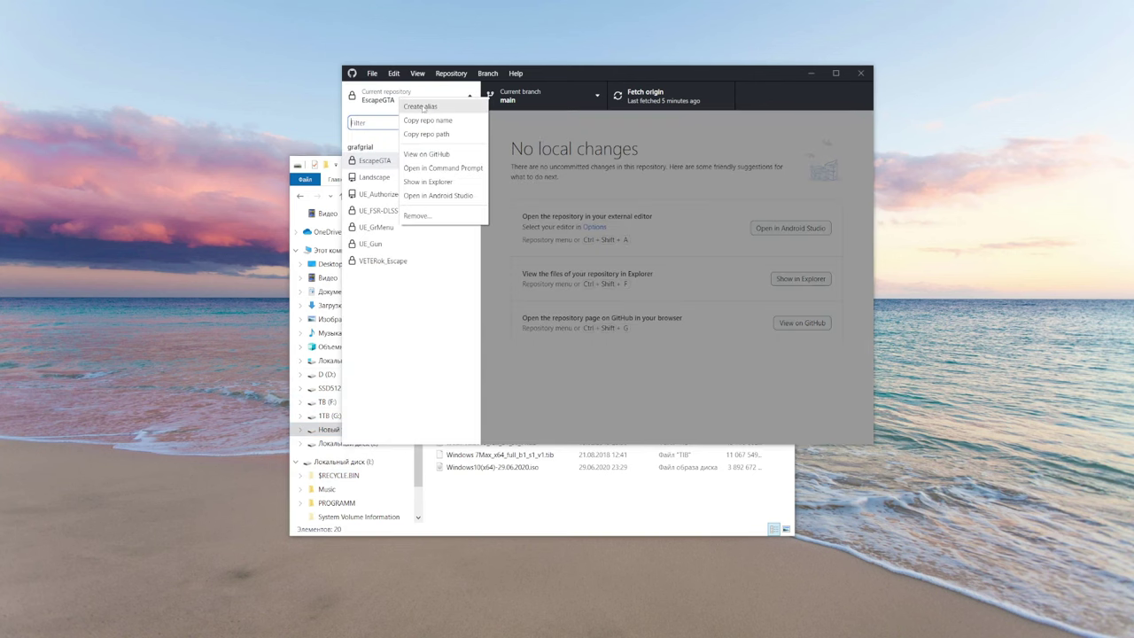
pyautogui.click(429, 182)
pyautogui.rightClick(476, 342)
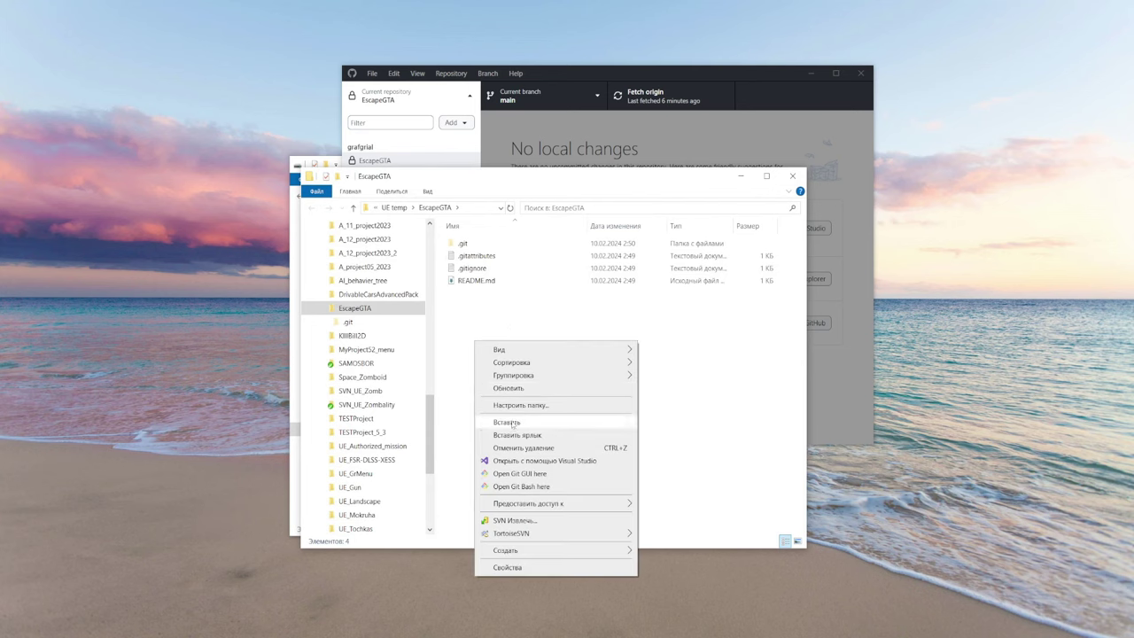
pyautogui.press('Escape')
pyautogui.hotkey('ctrl', 'v')
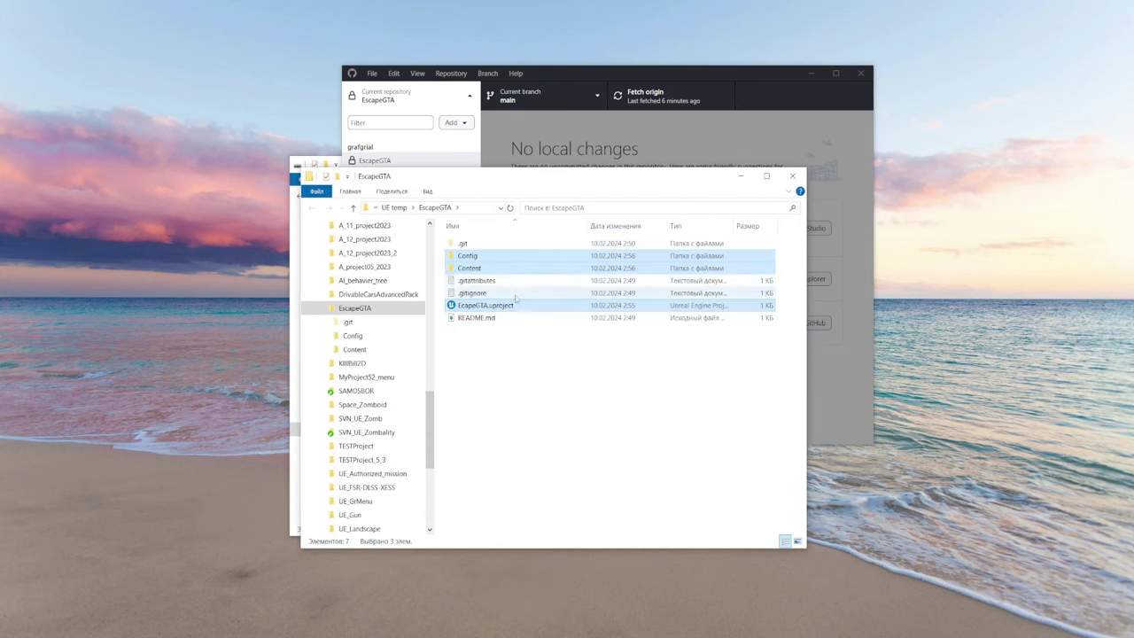
# Return to GitHub Desktop and review the list of changed files in the EscapeGTA repository
pyautogui.click(547, 125)
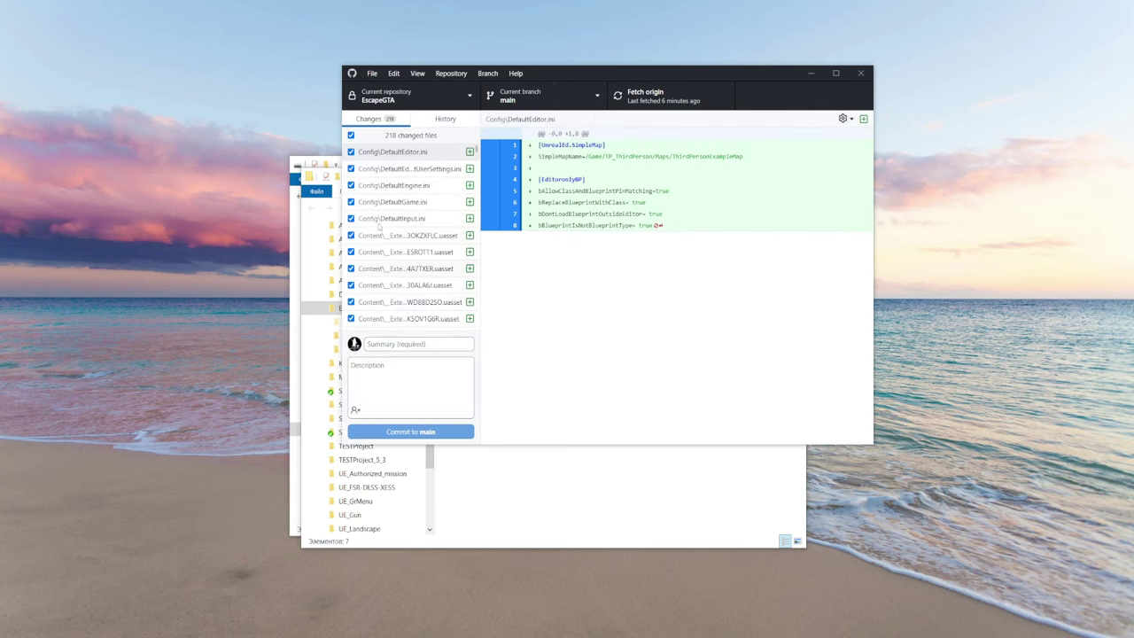
pyautogui.scroll(-3, 411, 203)
pyautogui.scroll(-10, 411, 203)
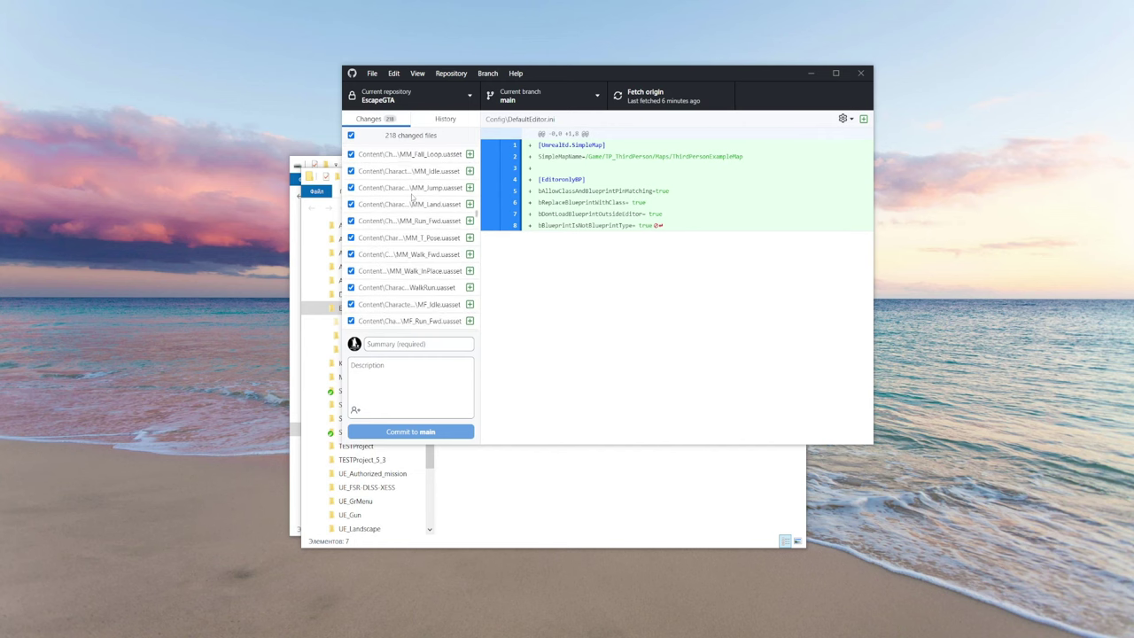
pyautogui.scroll(-10, 411, 198)
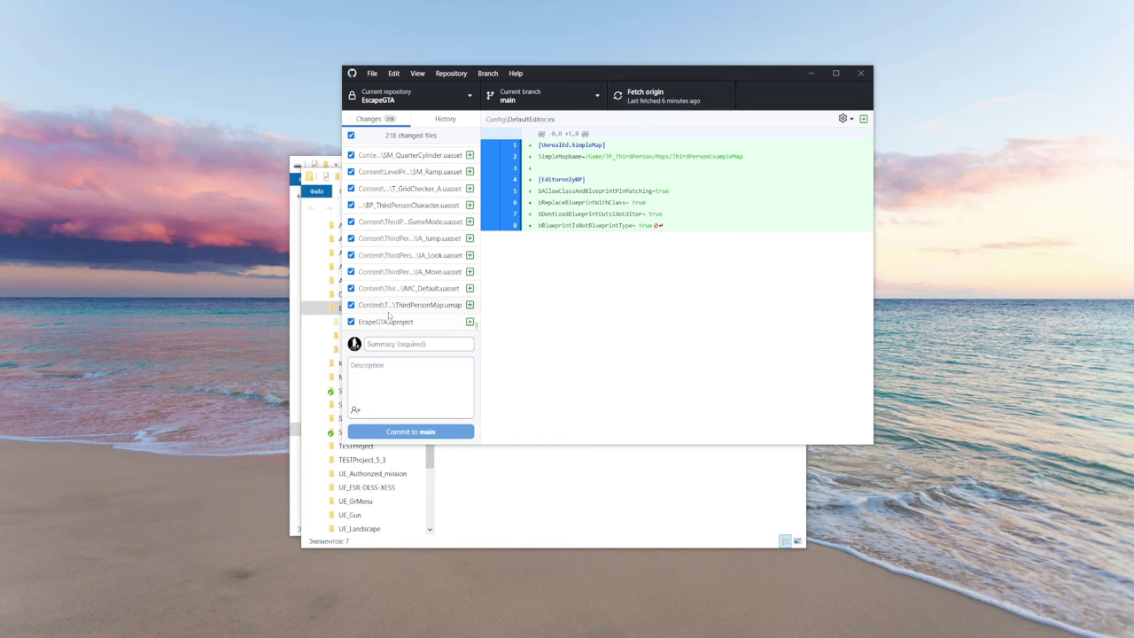
# Close the EscapeGTA repository folder window and bring the H: drive Explorer window to the front
pyautogui.click(520, 489)
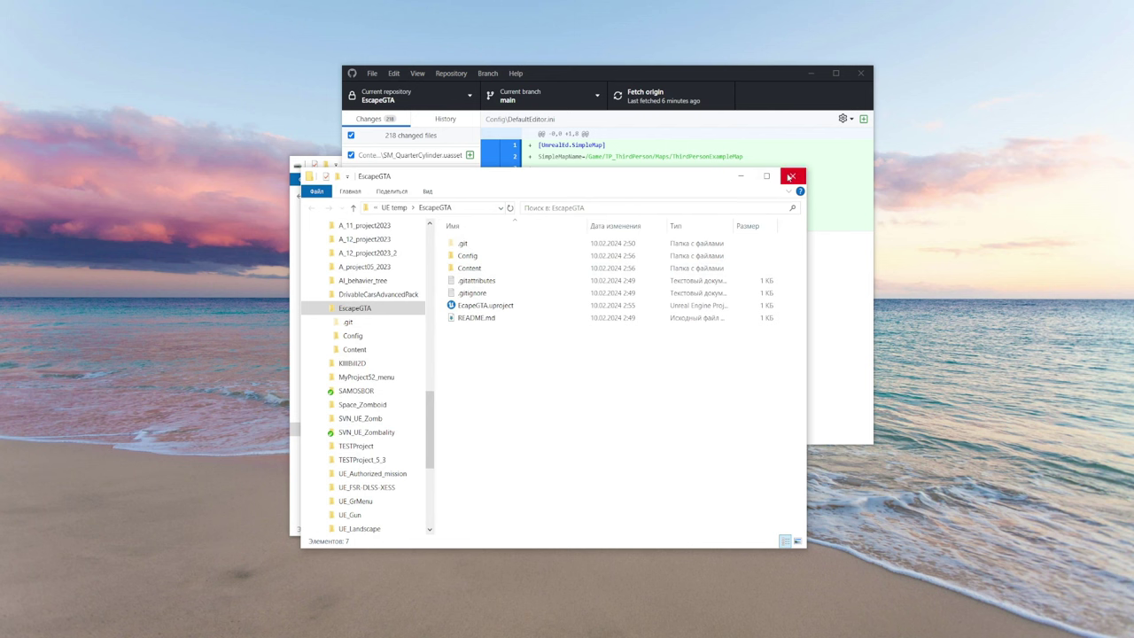
pyautogui.click(791, 176)
pyautogui.click(606, 448)
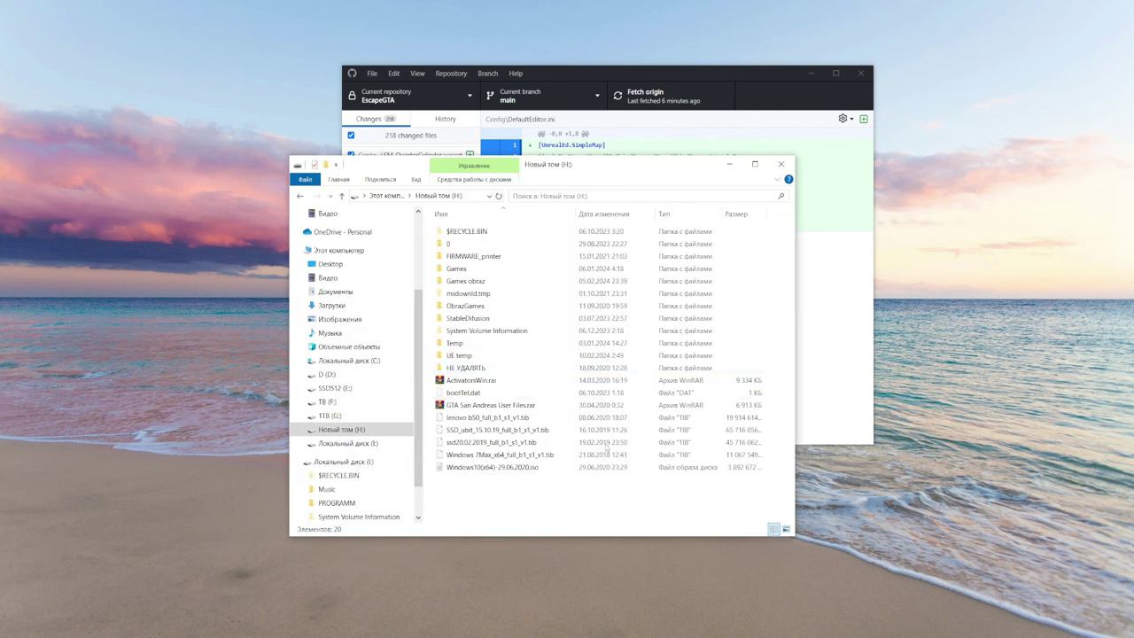
# Close the H: drive Explorer window and view the EscapeGTA repository's code page on GitHub in the browser
pyautogui.click(780, 164)
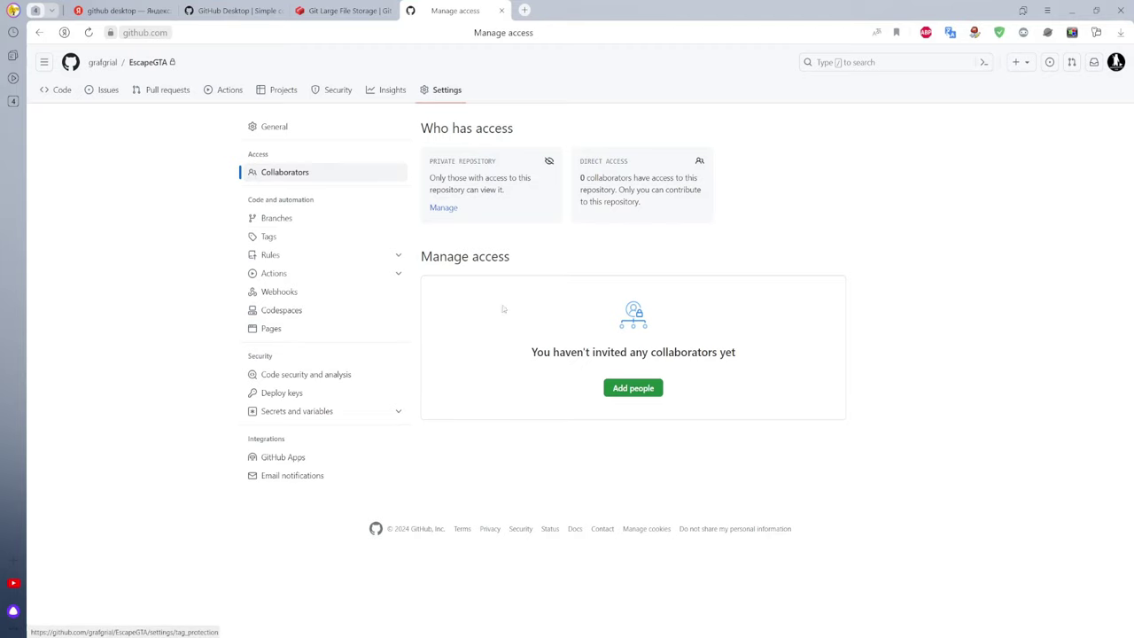
pyautogui.click(60, 89)
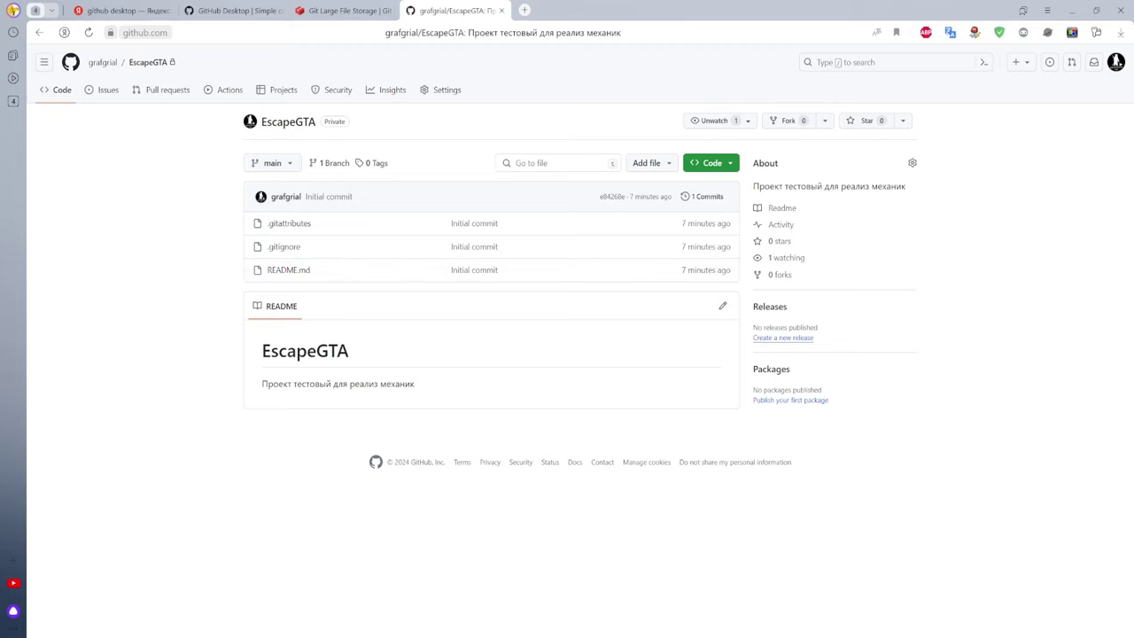
# Switch to GitHub Desktop and enter "git initiaze" as the commit summary for the EscapeGTA changes
pyautogui.moveTo(177, 637)
pyautogui.click(182, 611)
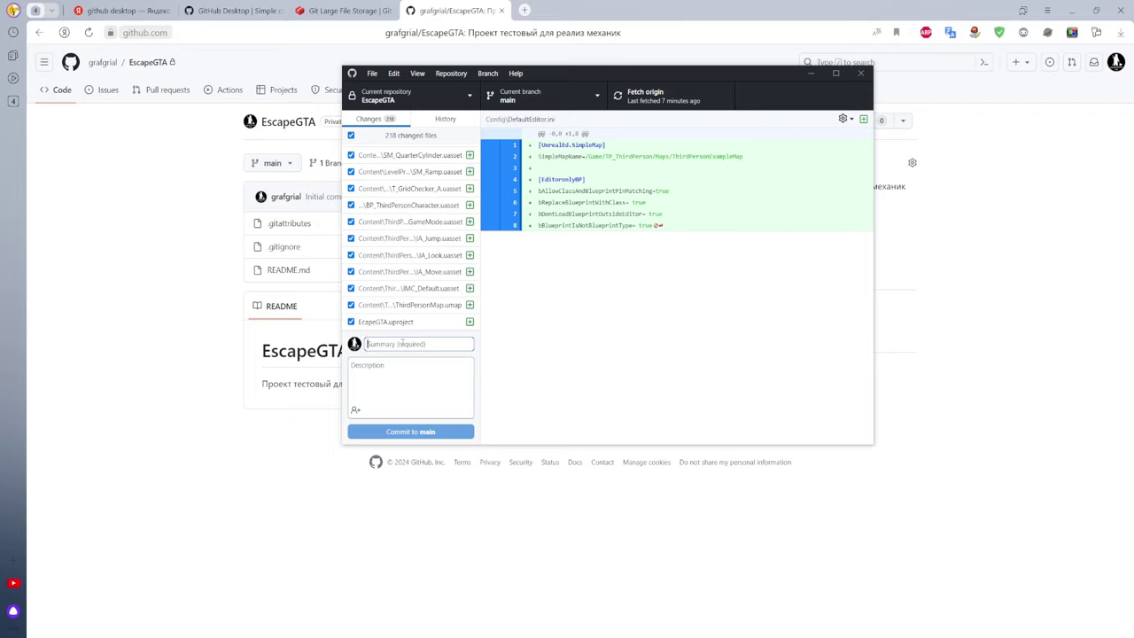
pyautogui.moveTo(609, 75); pyautogui.dragTo(509, 89)
pyautogui.click(336, 357)
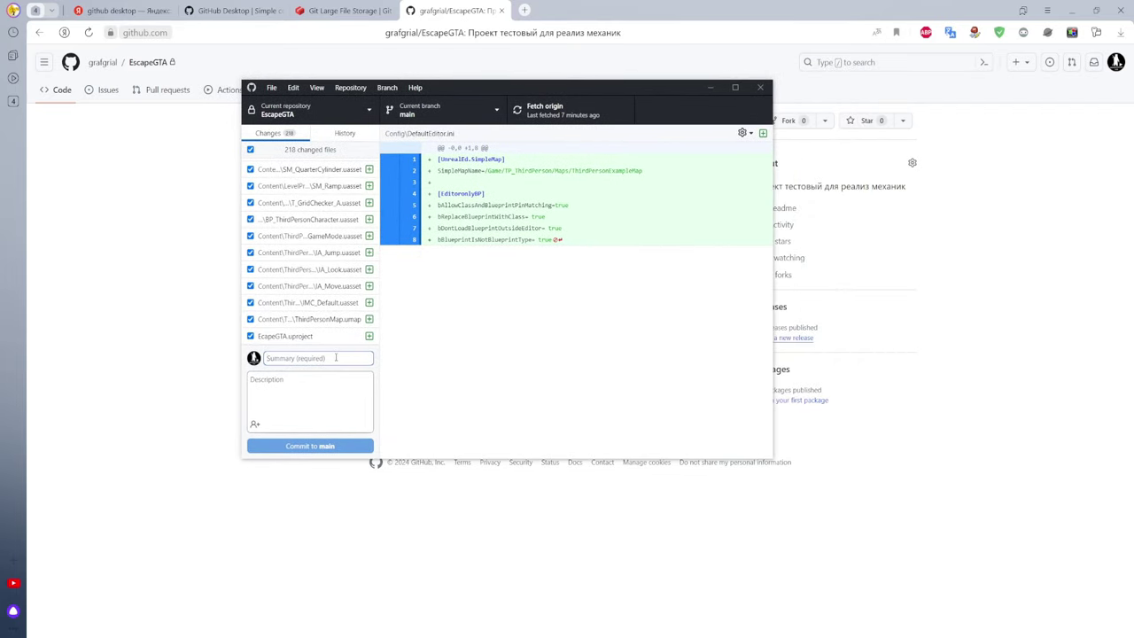
pyautogui.write('d')
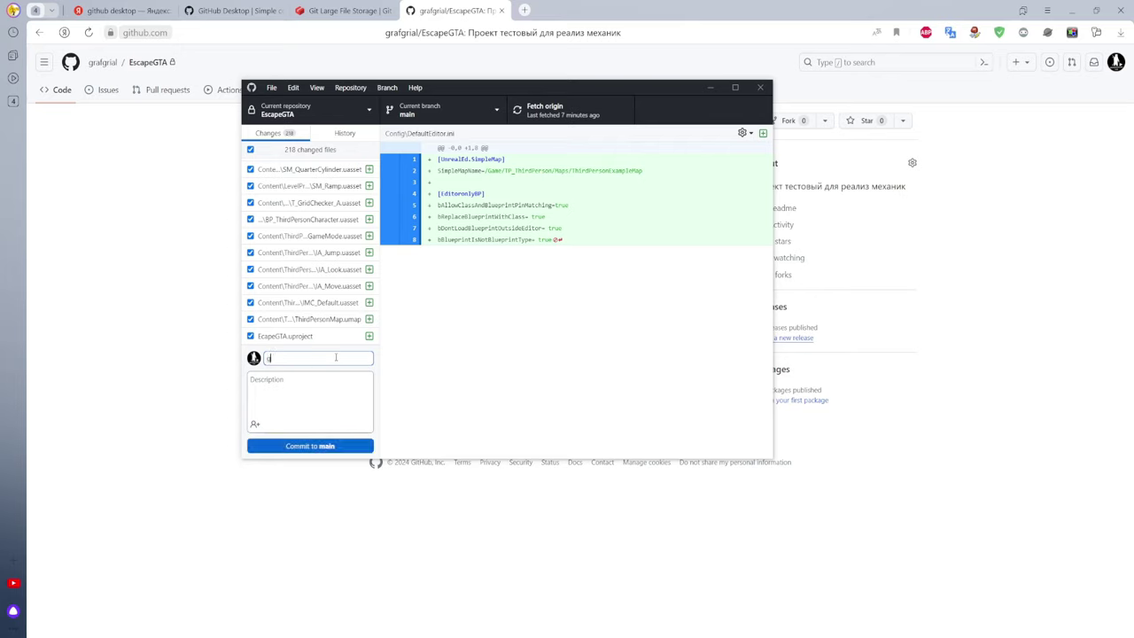
pyautogui.write('it')
pyautogui.write(' ini')
pyautogui.write('t')
pyautogui.write('baze')
pyautogui.click(291, 387)
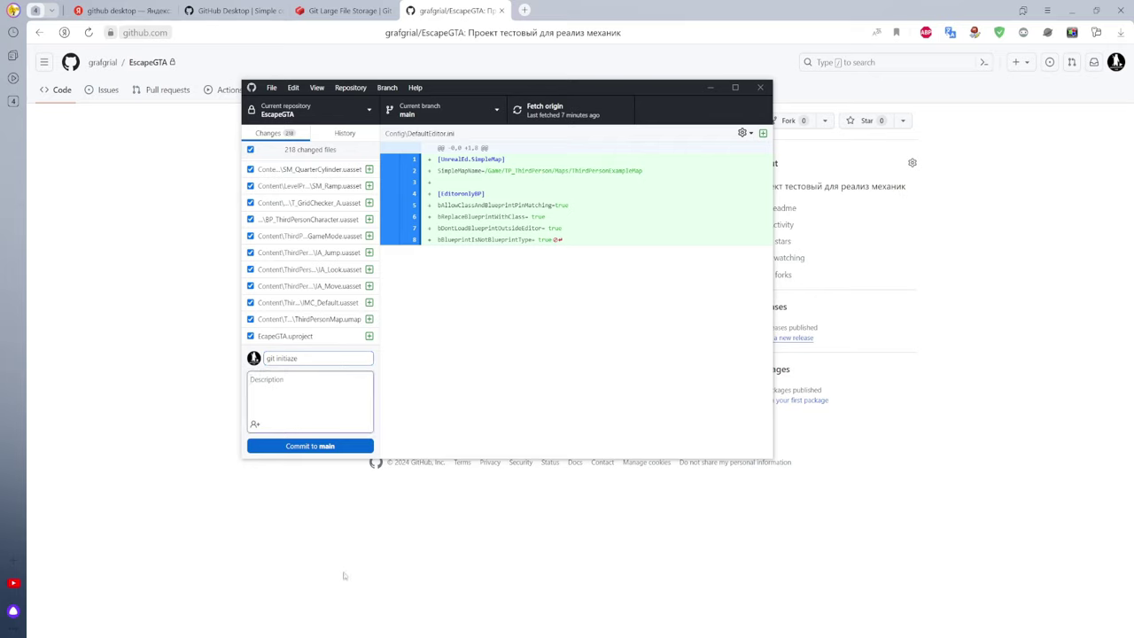
pyautogui.write('d')
pyautogui.click(309, 357)
pyautogui.moveTo(309, 357); pyautogui.dragTo(275, 358)
pyautogui.click(309, 359)
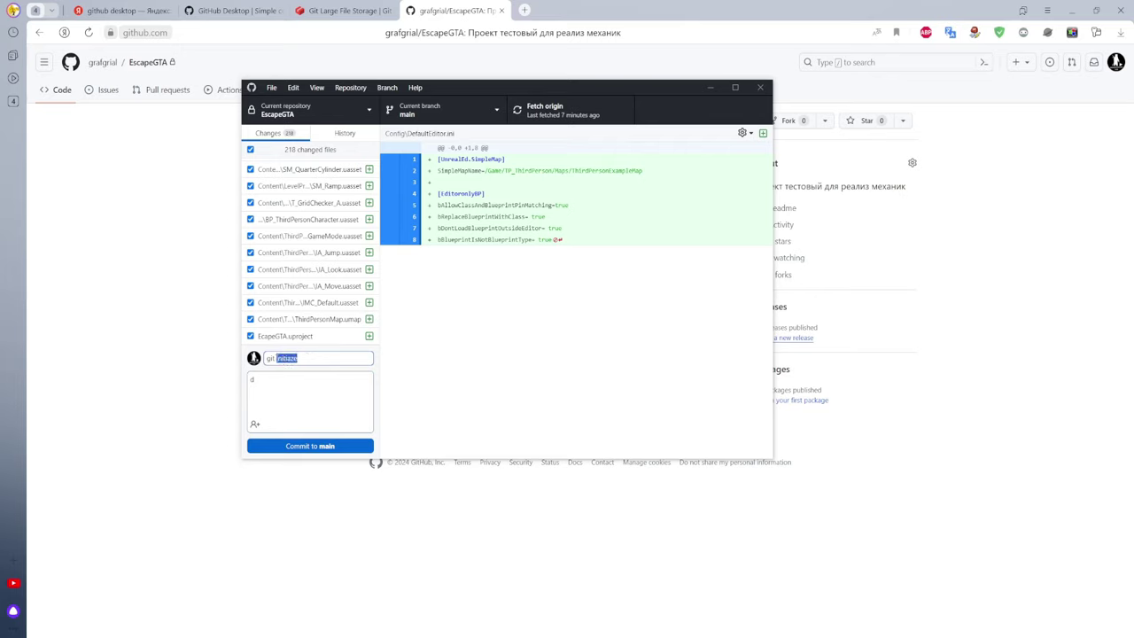
pyautogui.click(285, 379)
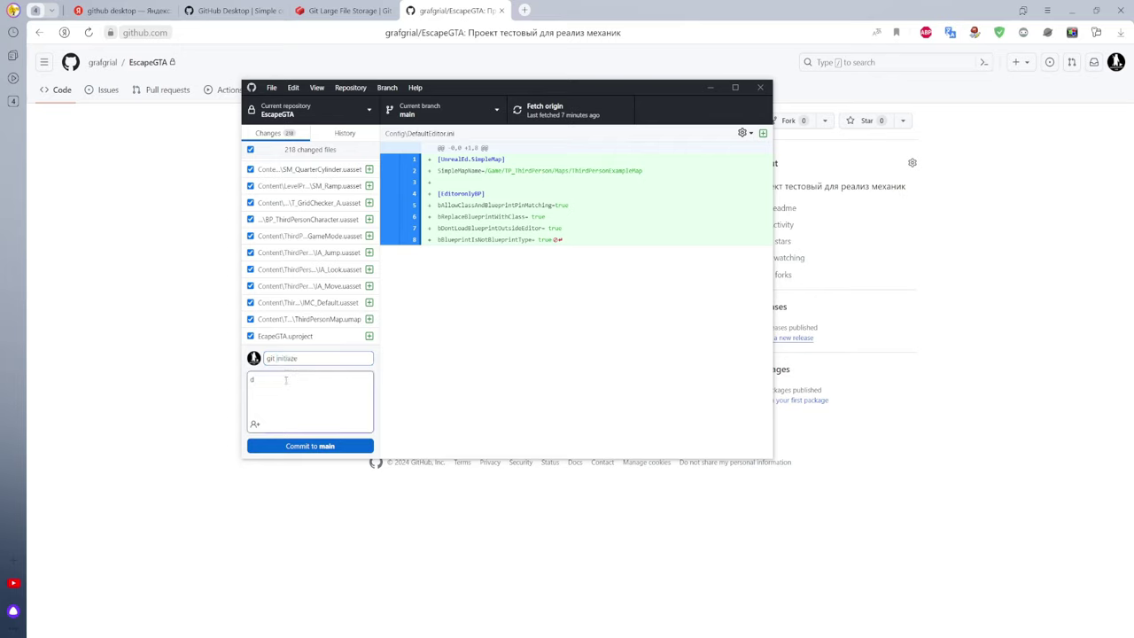
pyautogui.press('BackSpace')
pyautogui.moveTo(305, 357); pyautogui.dragTo(265, 358)
pyautogui.click(267, 358)
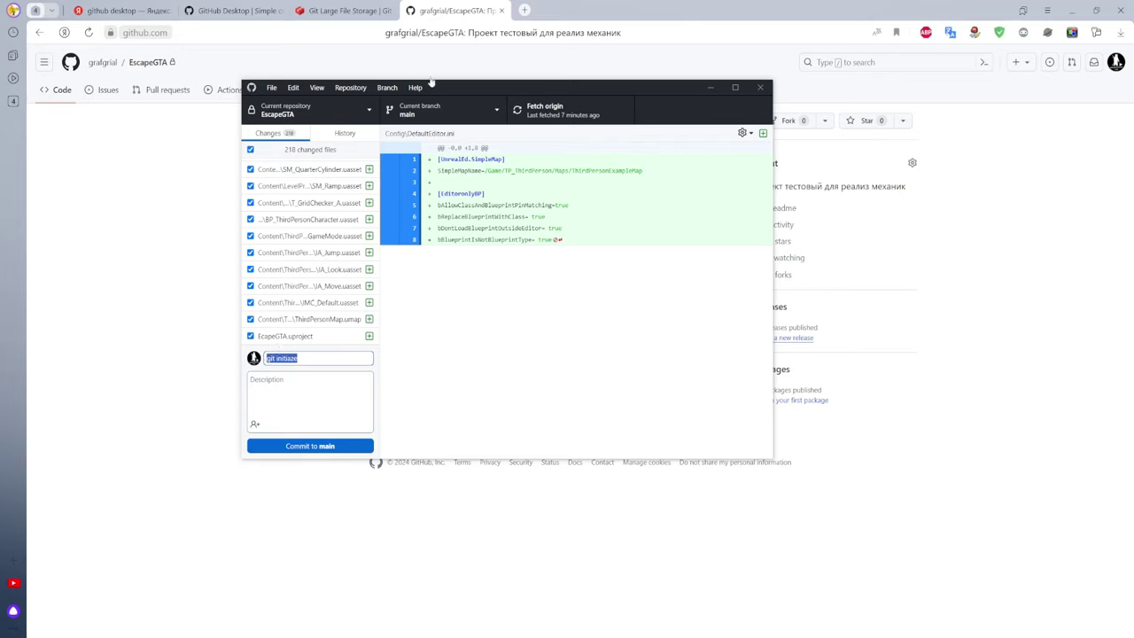
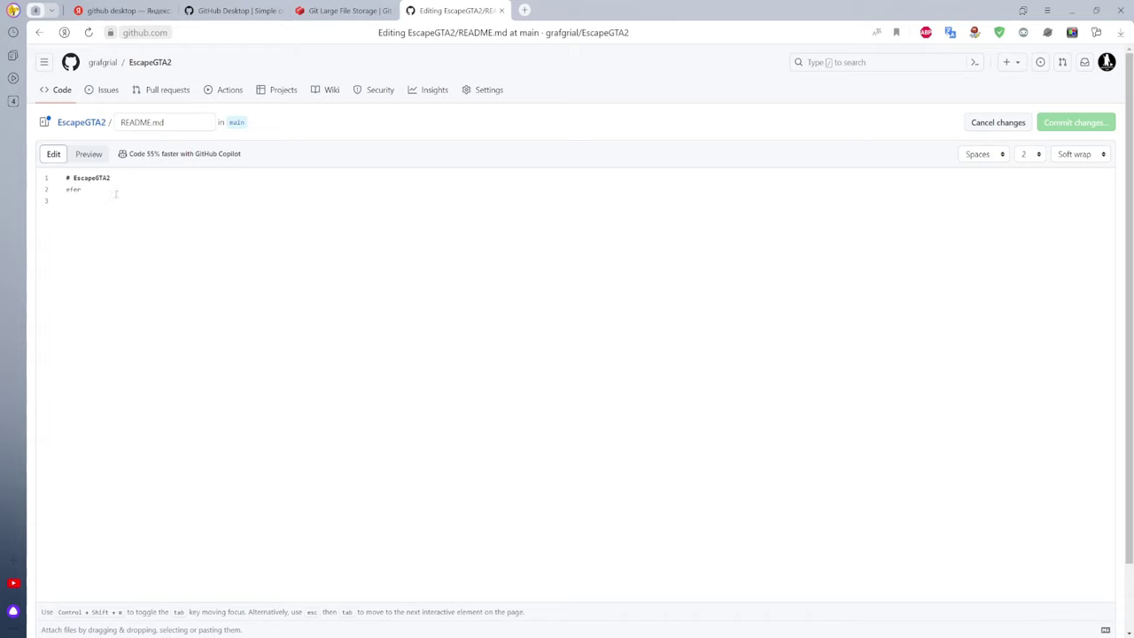
# Replace the "efer" line in EscapeGTA2's README.md with "gjhsgdsladashk", "asdasdasd" and "asd" on separate lines, and commit directly to main as "Update README.md"
pyautogui.doubleClick(80, 190)
pyautogui.press('BackSpace')
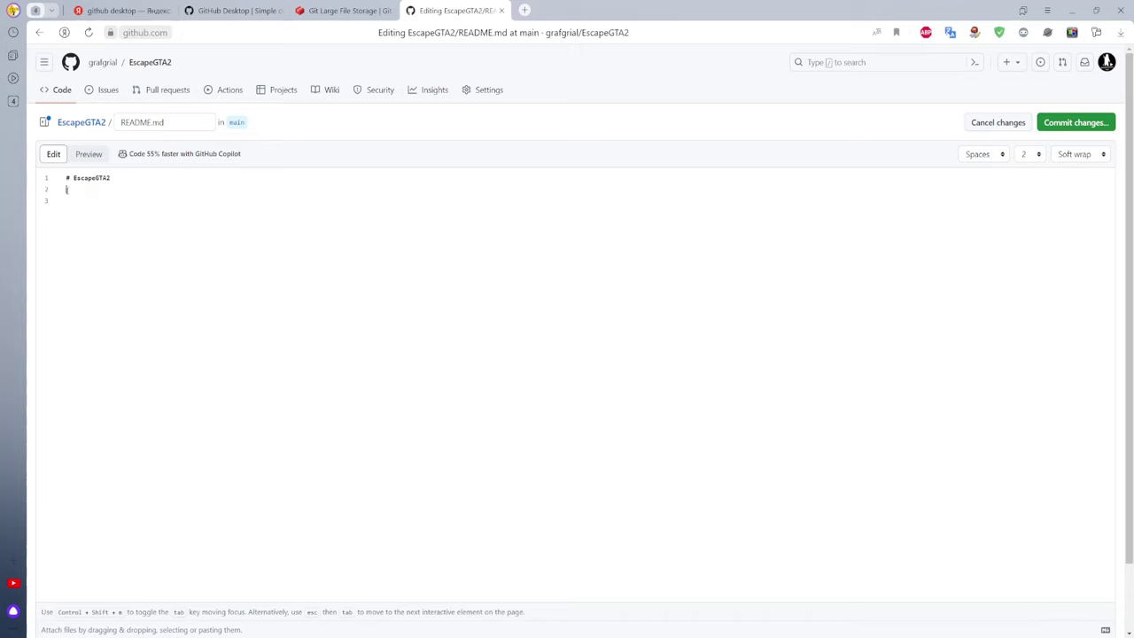
pyautogui.write('gjhsgdsladashk asdasd')
pyautogui.press('Return')
pyautogui.click(1075, 122)
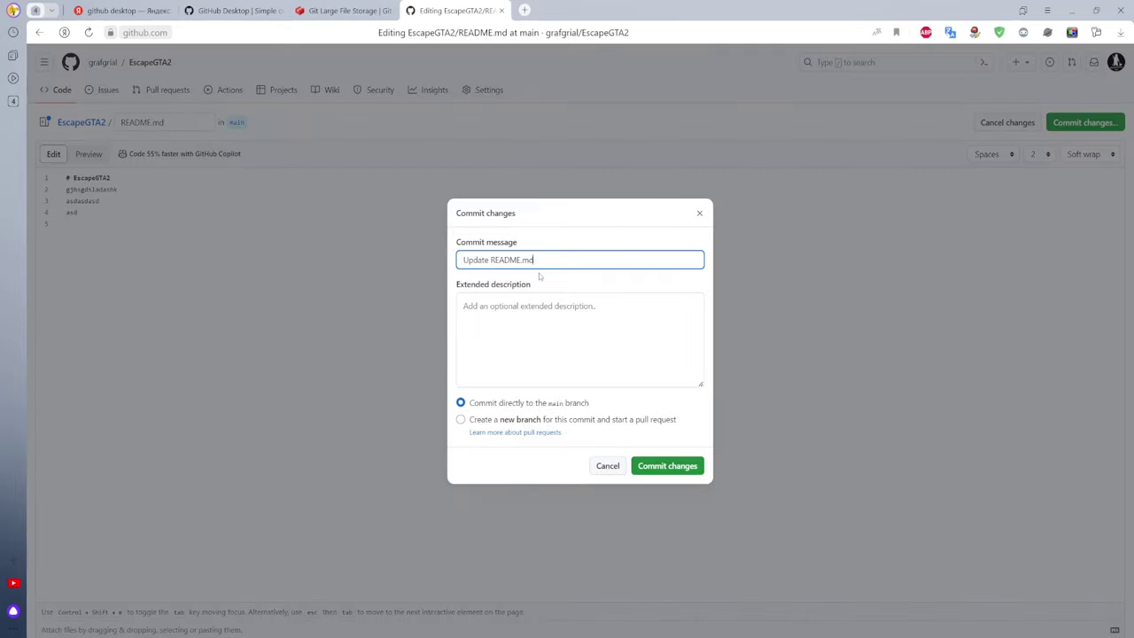
pyautogui.click(663, 467)
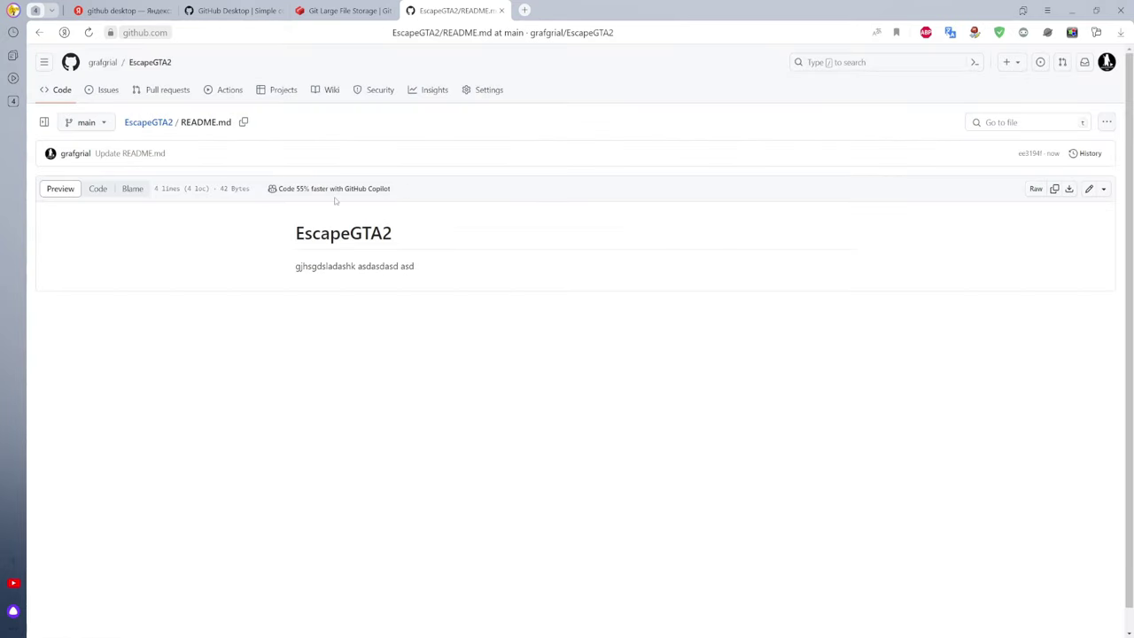
# Examine the EscapeGTA2 repository's main page, issues, commit history and available branches on GitHub
pyautogui.click(147, 124)
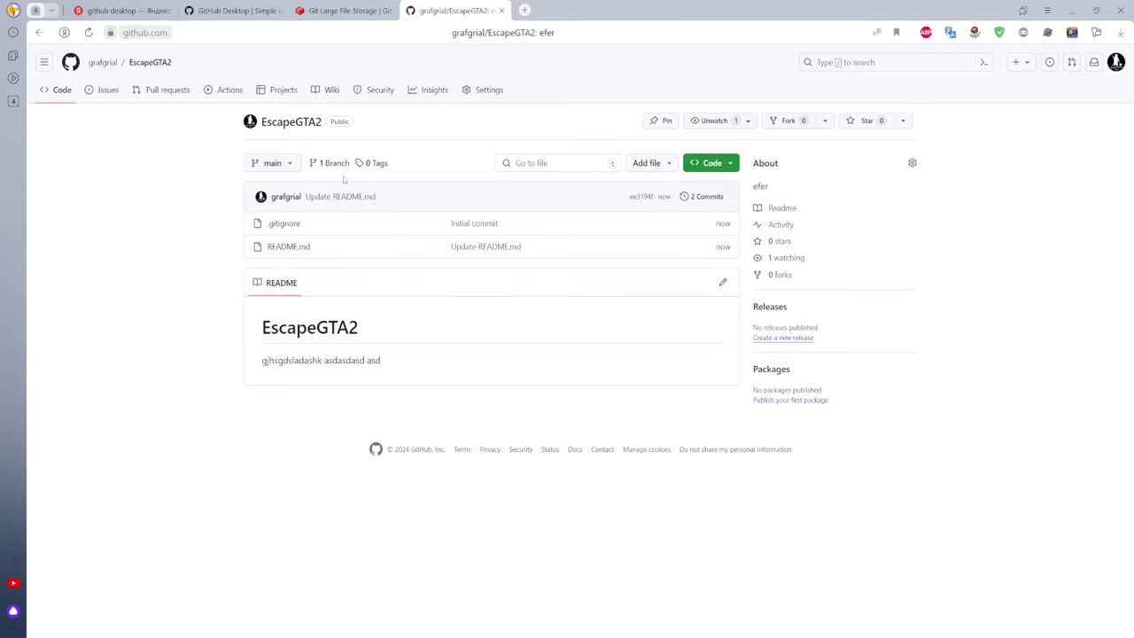
pyautogui.click(108, 91)
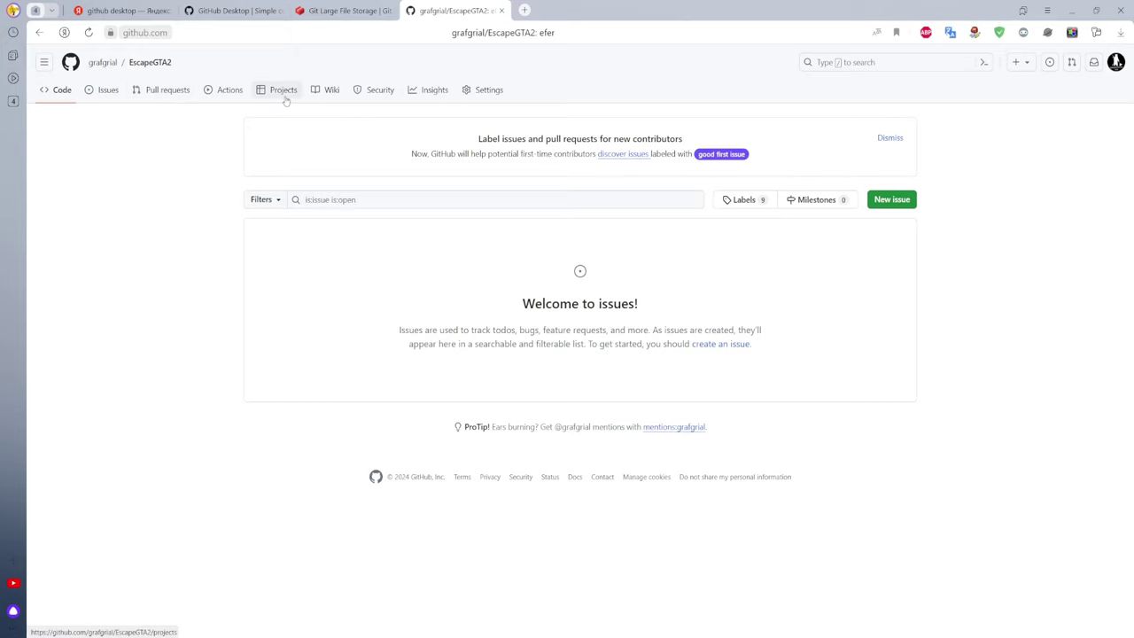
pyautogui.click(58, 90)
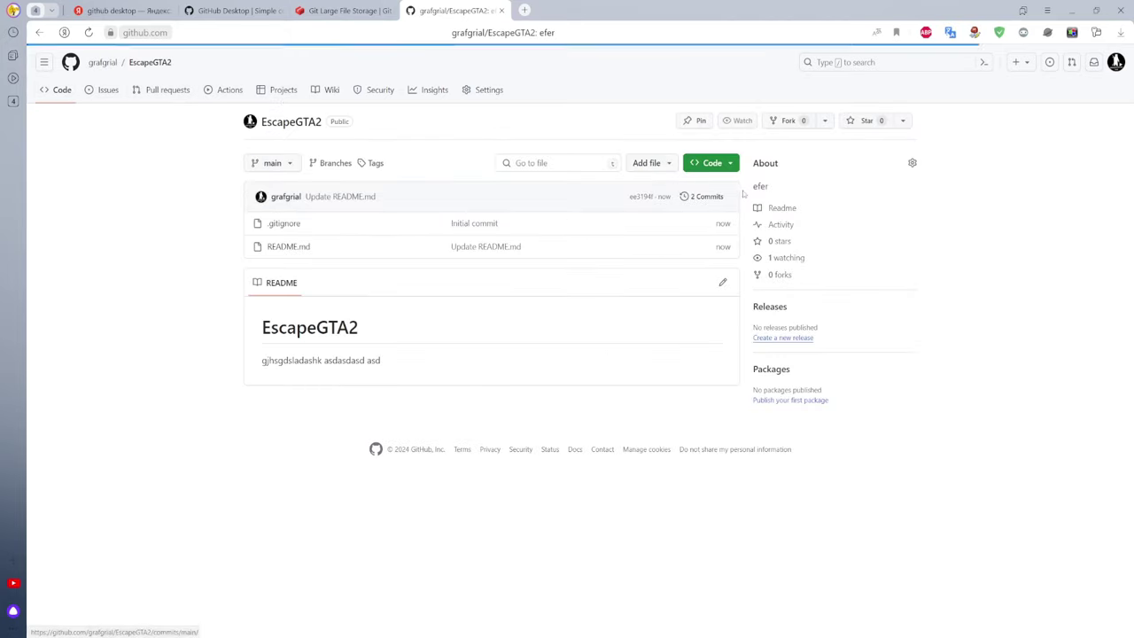
pyautogui.click(701, 196)
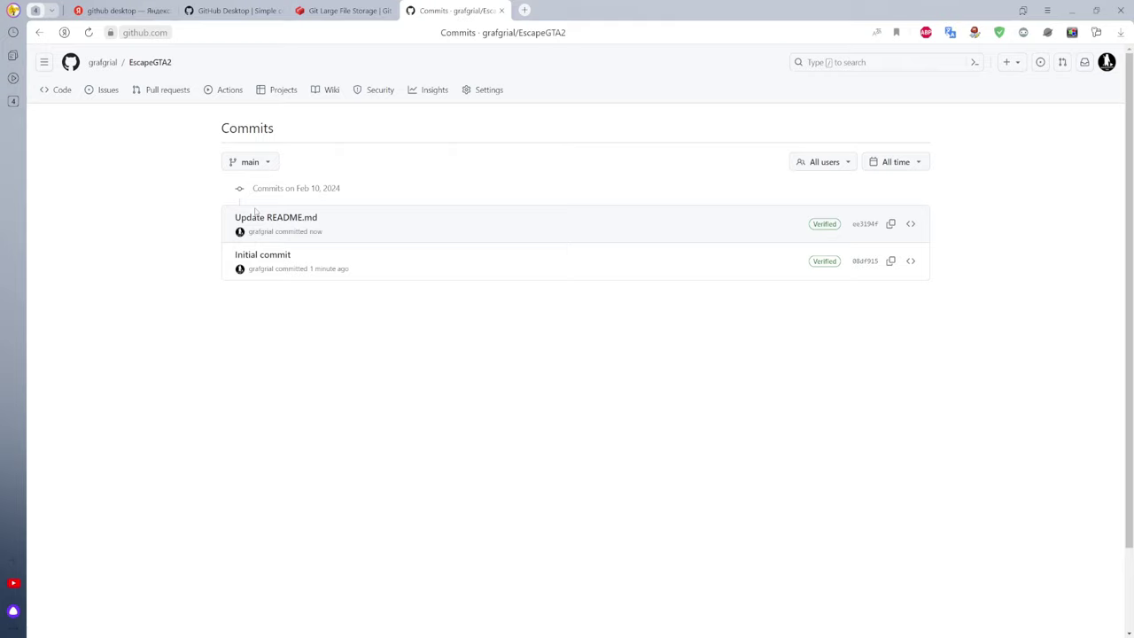
pyautogui.click(270, 161)
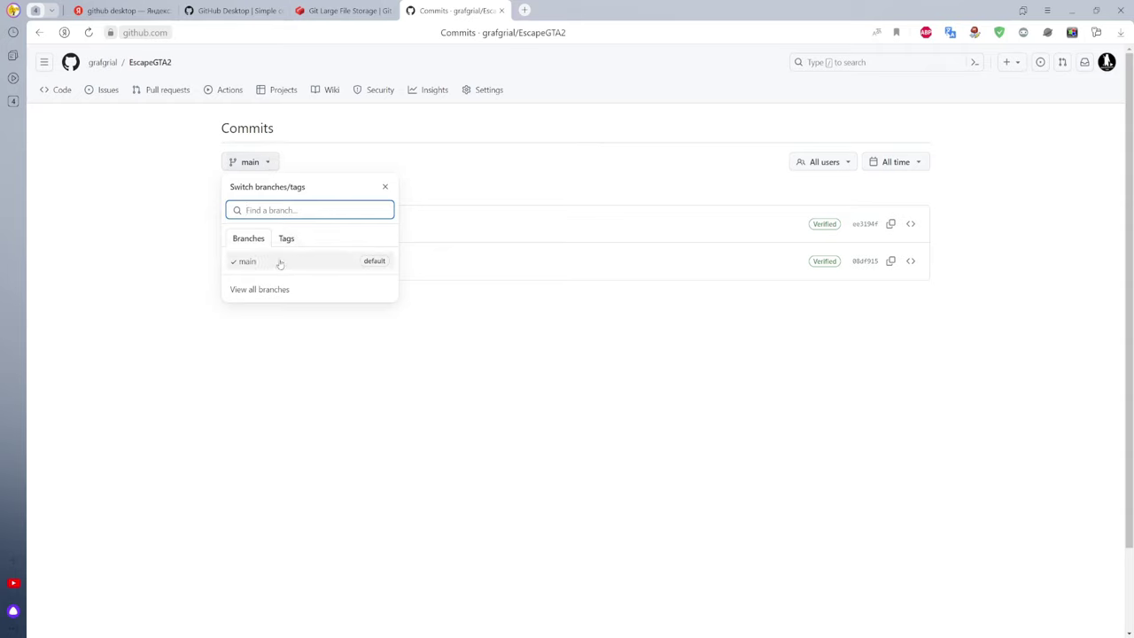
pyautogui.click(497, 173)
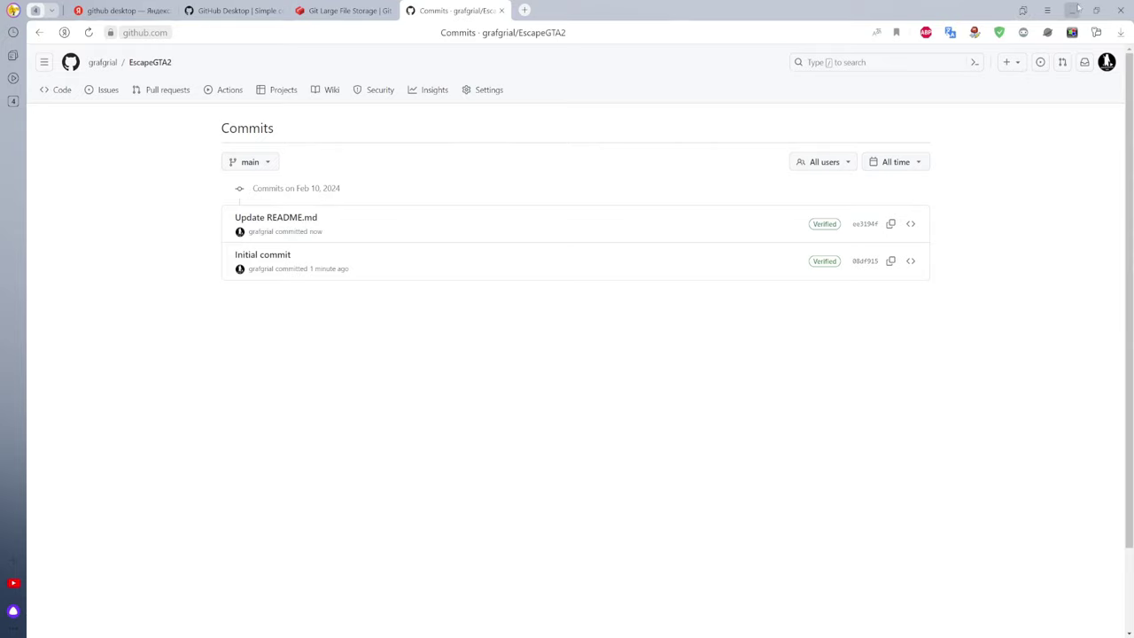
# Minimize the browser and check the EscapeGTA repository's branches in GitHub Desktop
pyautogui.click(1072, 10)
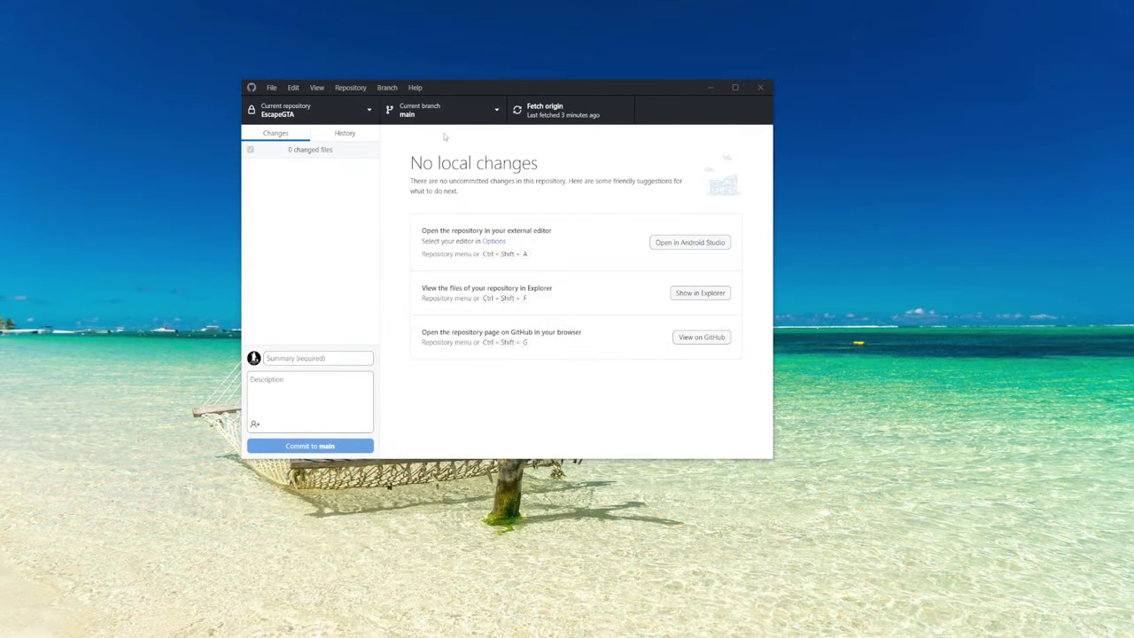
pyautogui.click(489, 113)
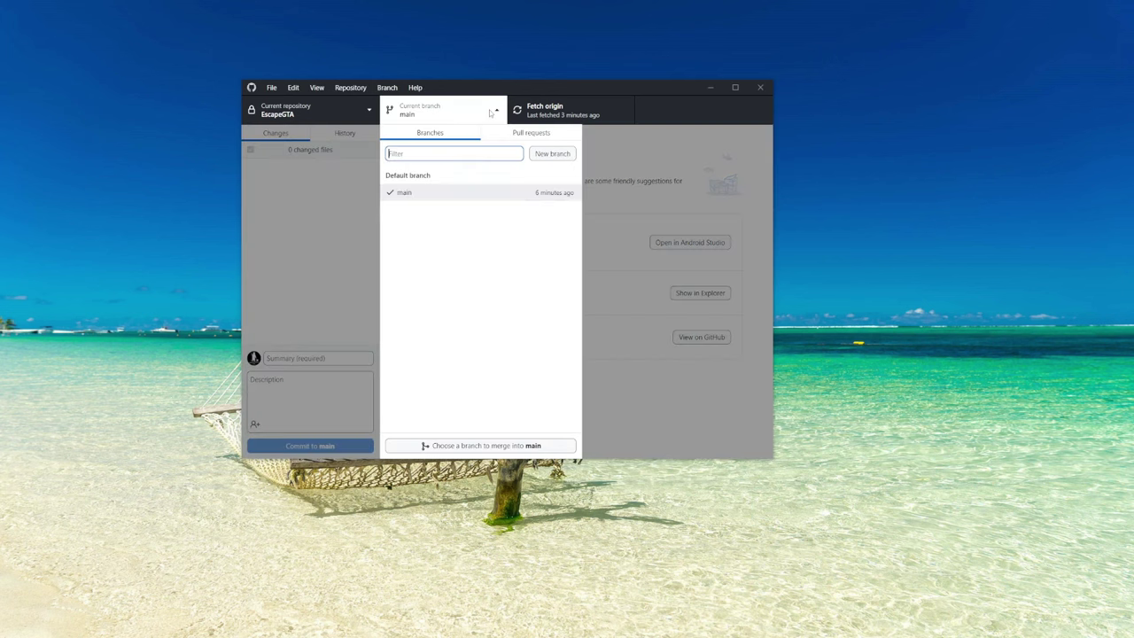
pyautogui.click(490, 108)
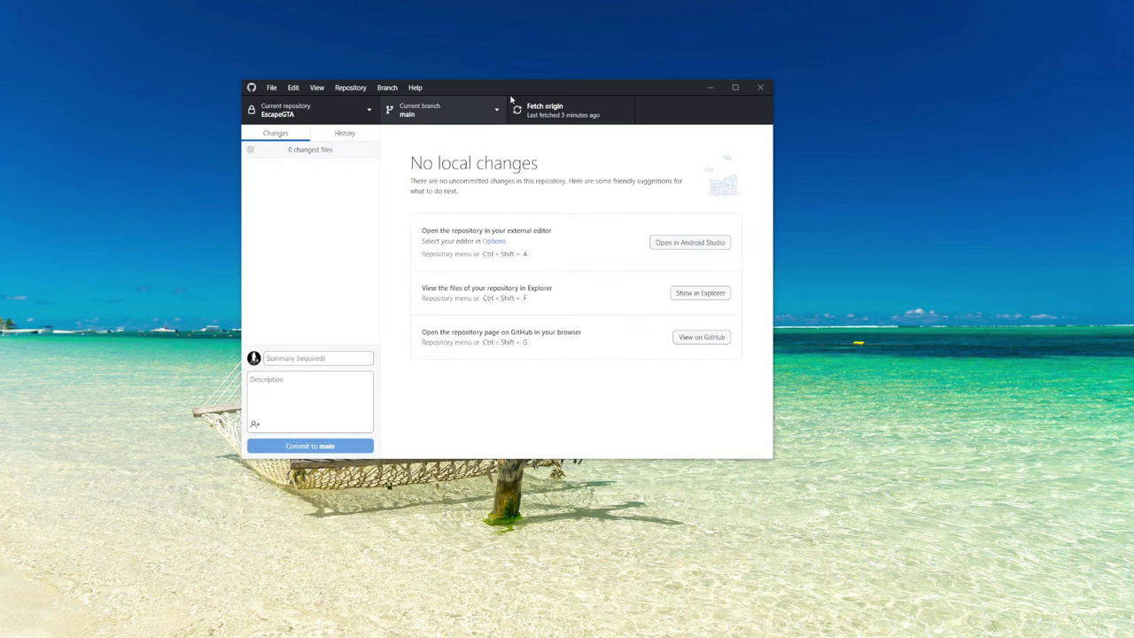
pyautogui.moveTo(514, 88); pyautogui.dragTo(621, 91)
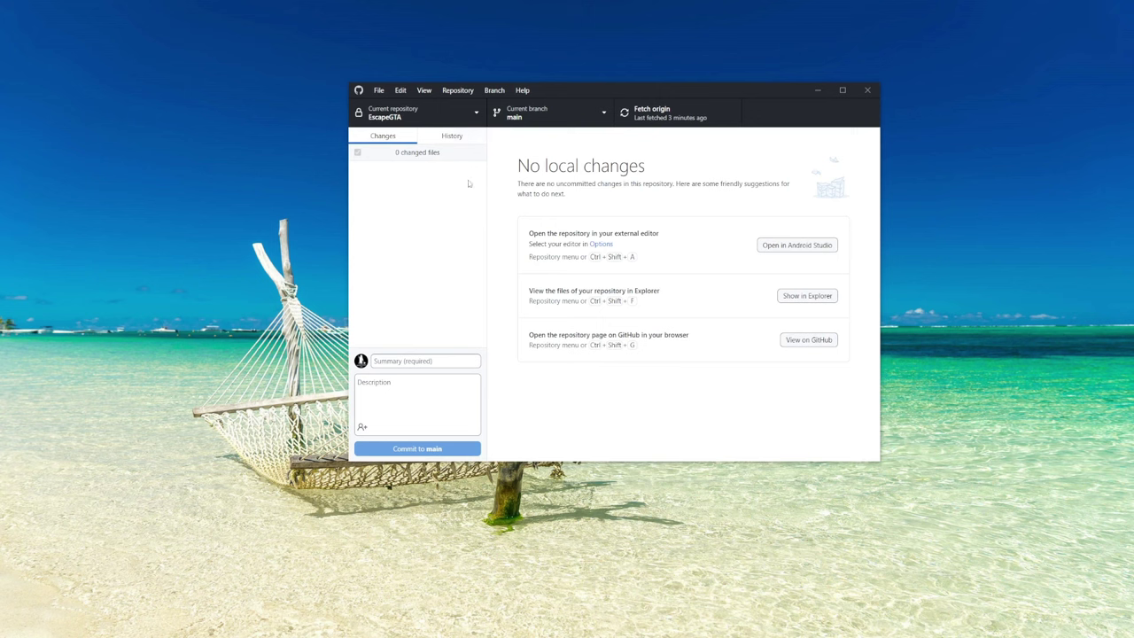
# Create a branch named "art" from main in the EscapeGTA repository and publish it to GitHub
pyautogui.click(606, 116)
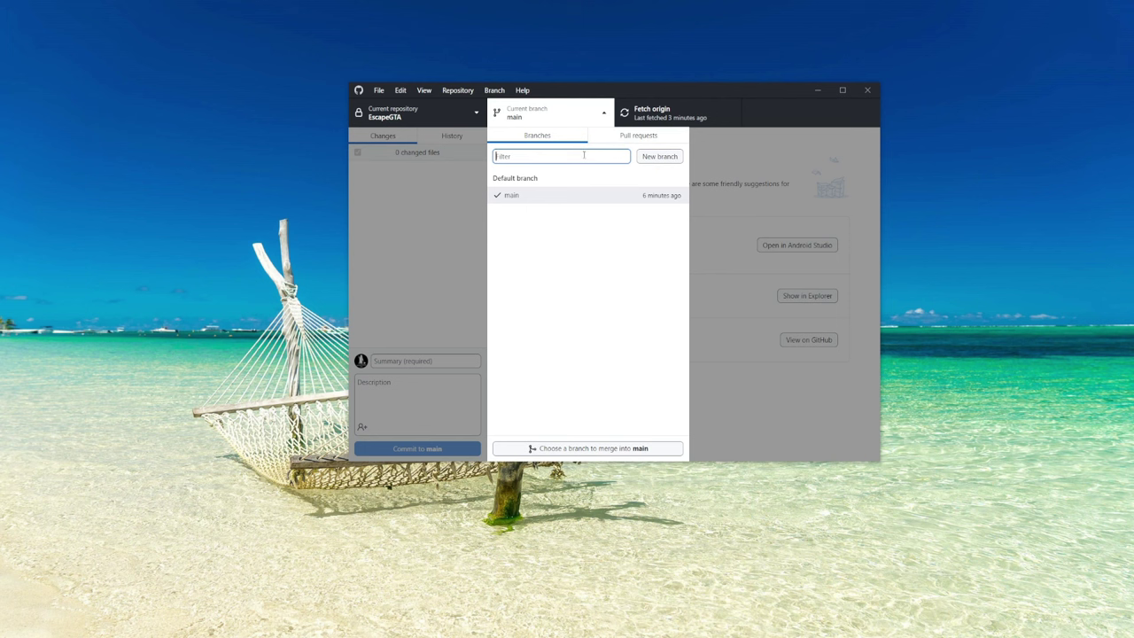
pyautogui.write('art')
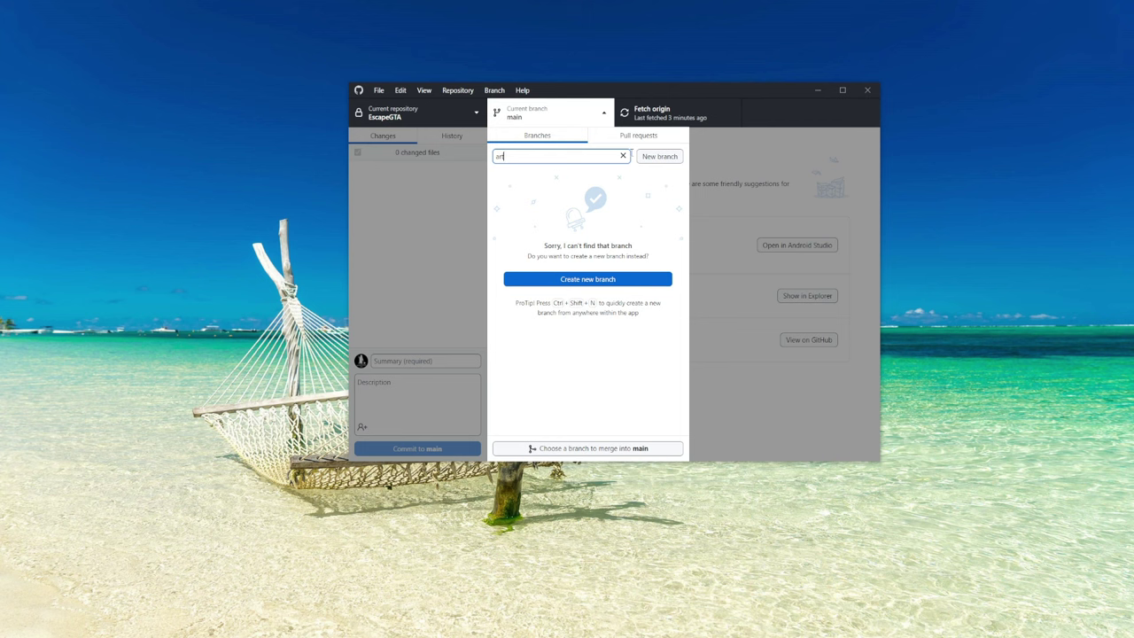
pyautogui.click(660, 157)
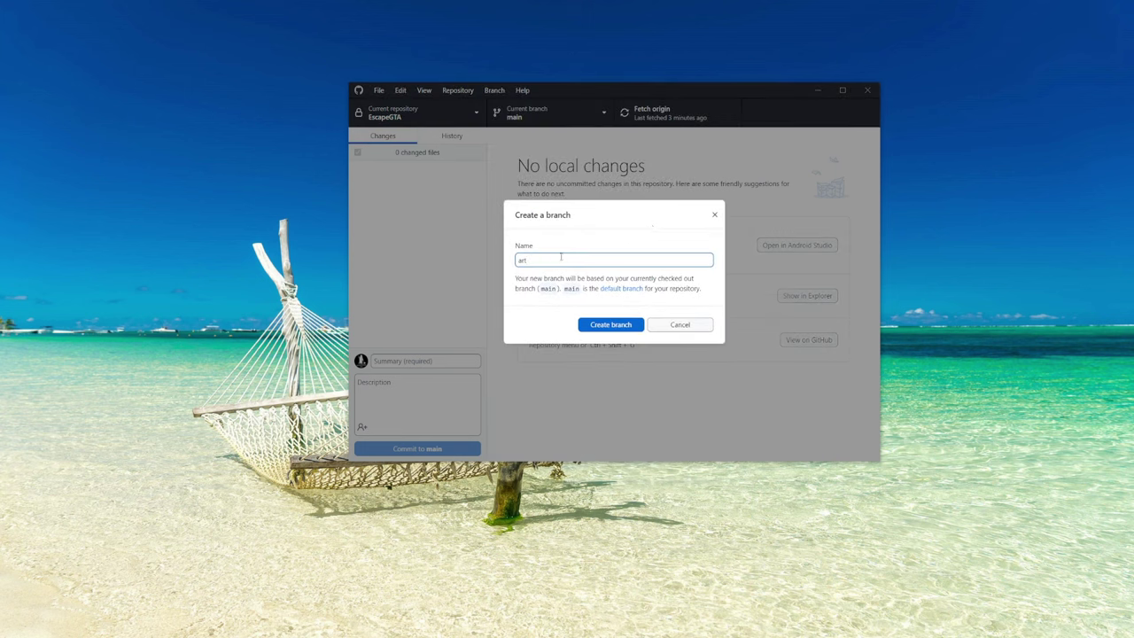
pyautogui.click(606, 326)
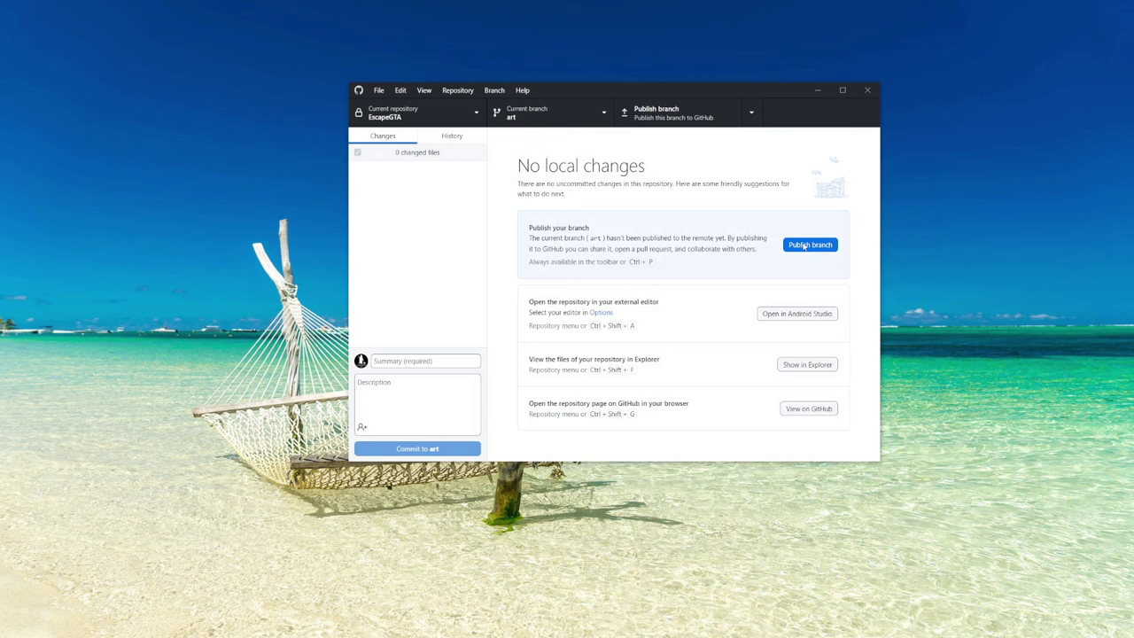
pyautogui.click(804, 245)
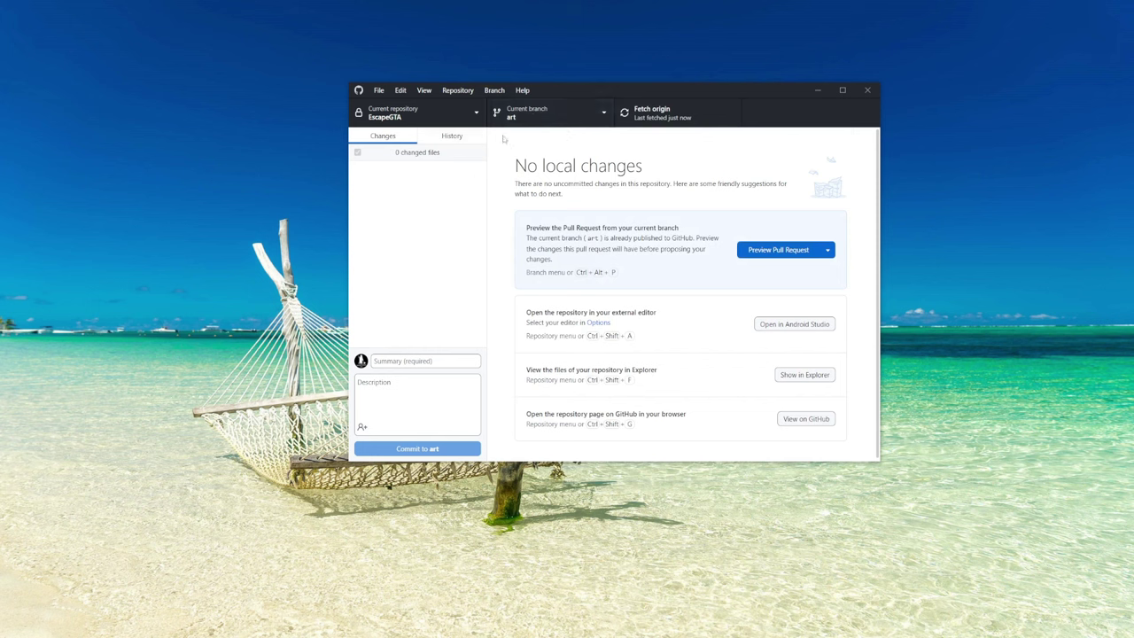
# Select art as the current branch of the EscapeGTA repository
pyautogui.click(398, 116)
pyautogui.click(401, 114)
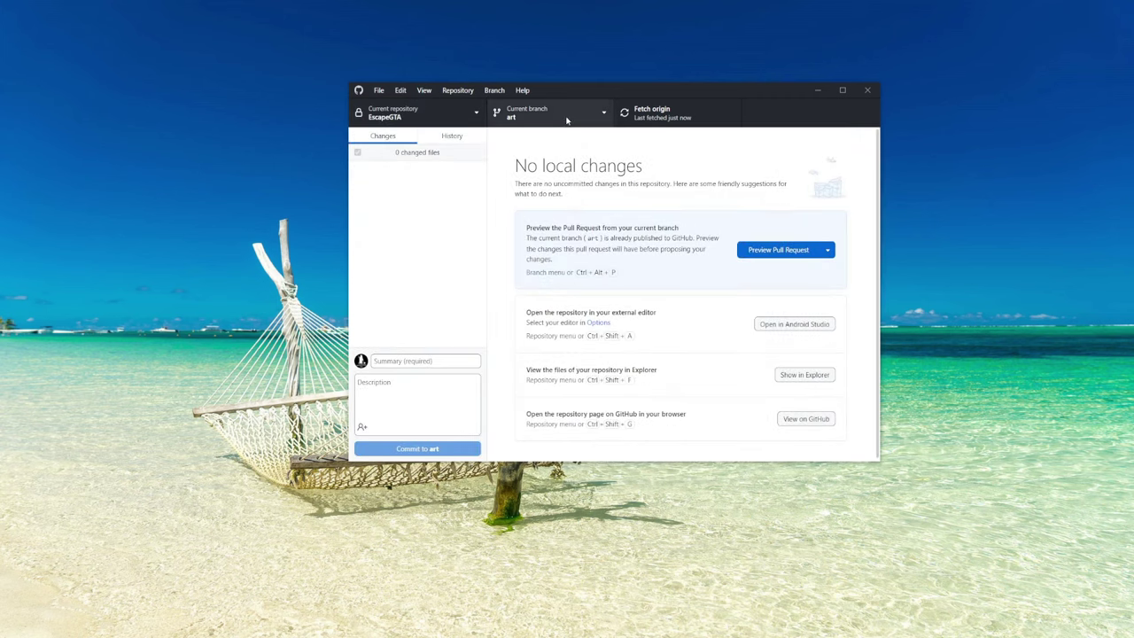
pyautogui.click(576, 117)
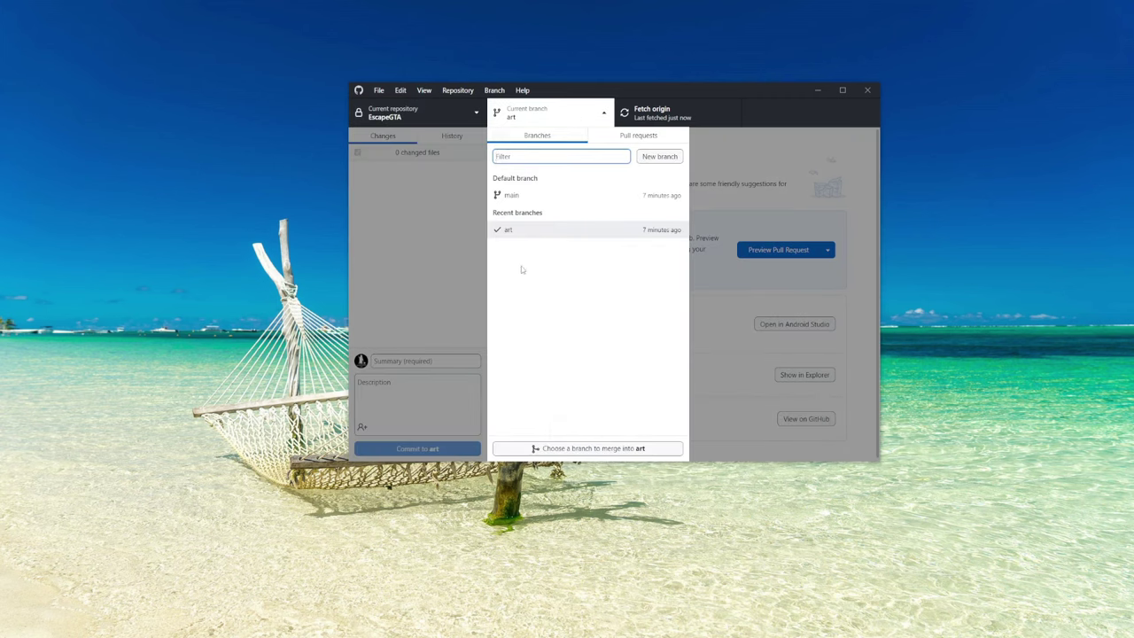
pyautogui.click(521, 234)
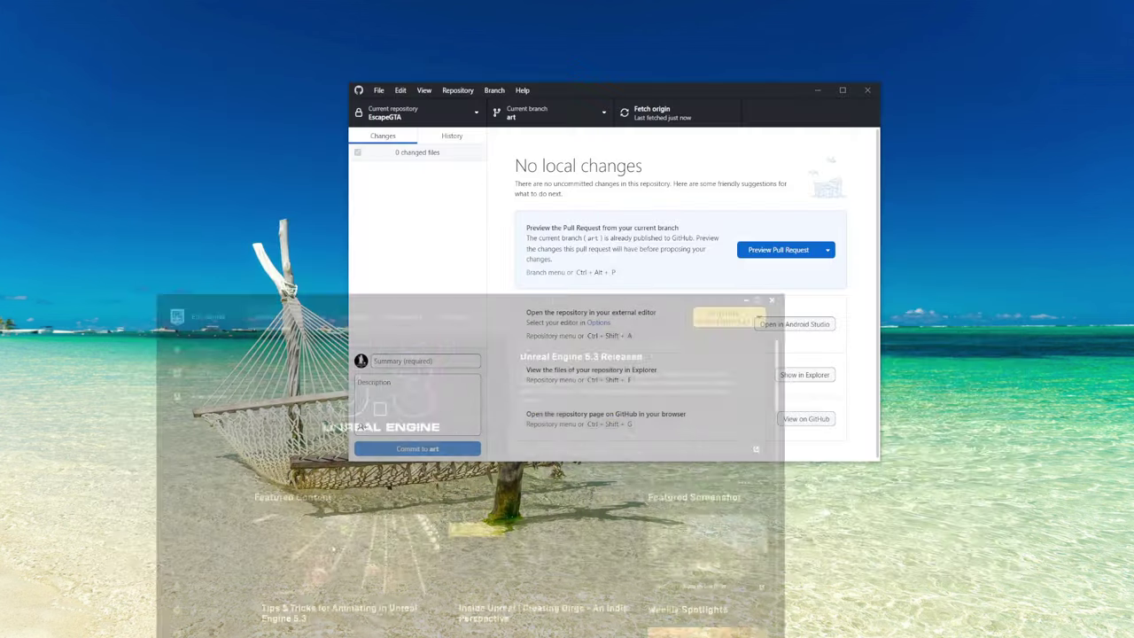
# Show the EscapeGTA repository folder in Explorer, open EcapeGTA.uproject in Unreal Editor and minimize the folder window
pyautogui.click(411, 121)
pyautogui.rightClick(411, 120)
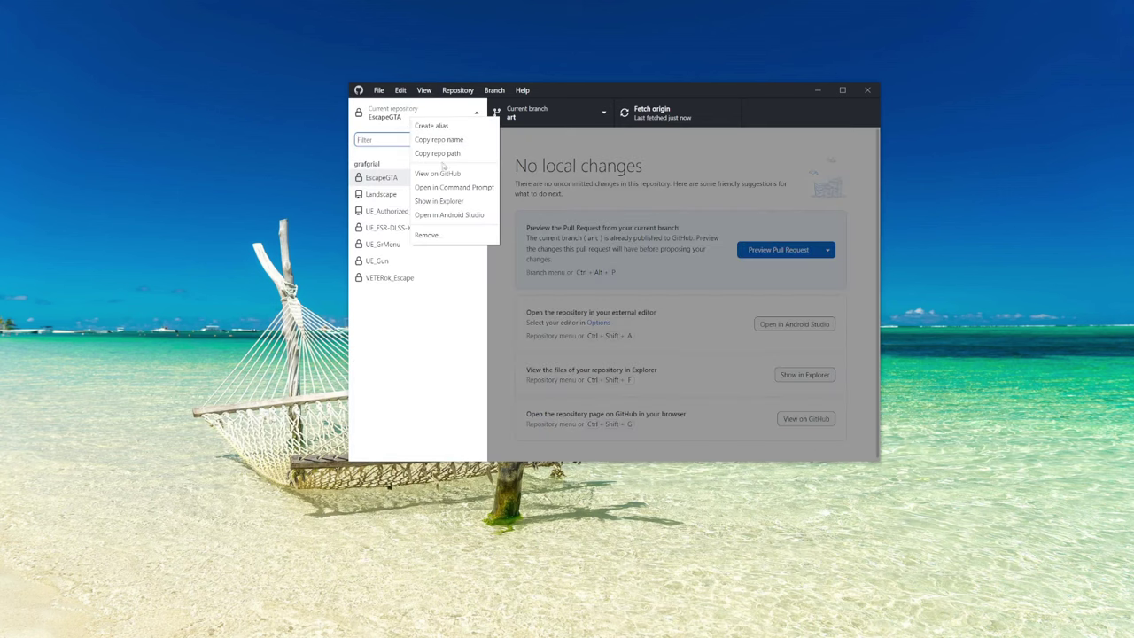
pyautogui.click(438, 201)
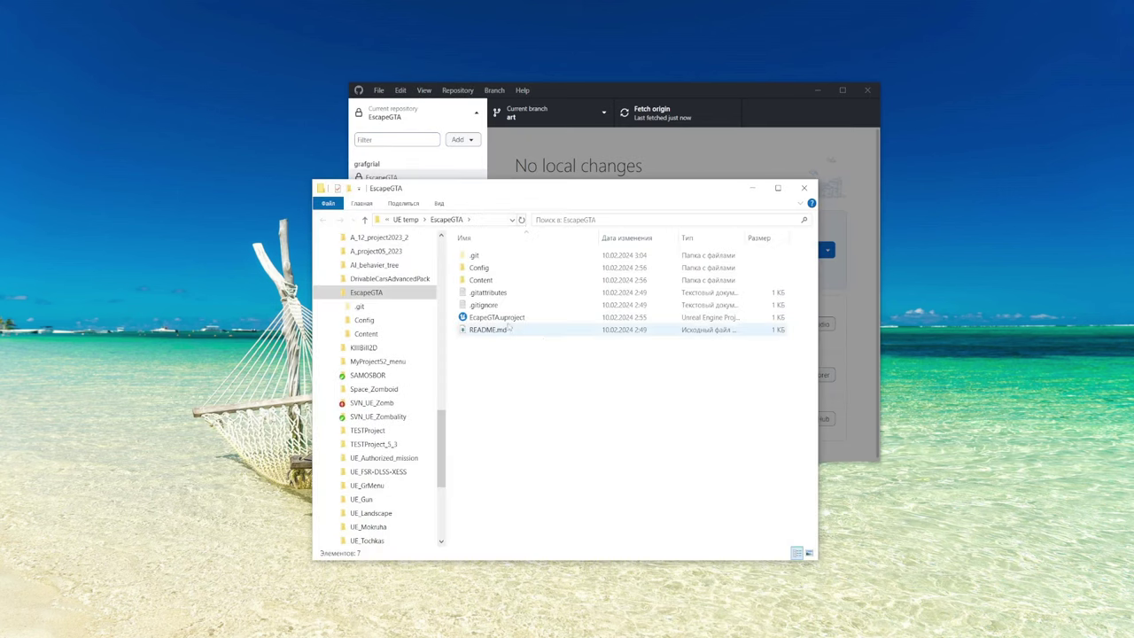
pyautogui.doubleClick(512, 318)
pyautogui.click(753, 190)
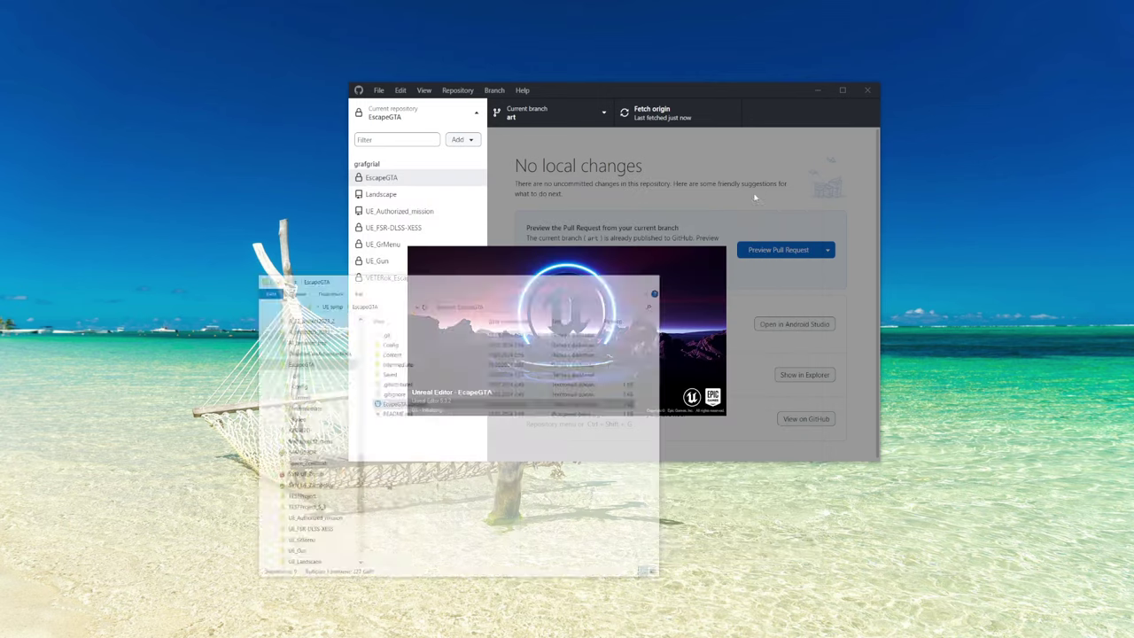
pyautogui.click(651, 139)
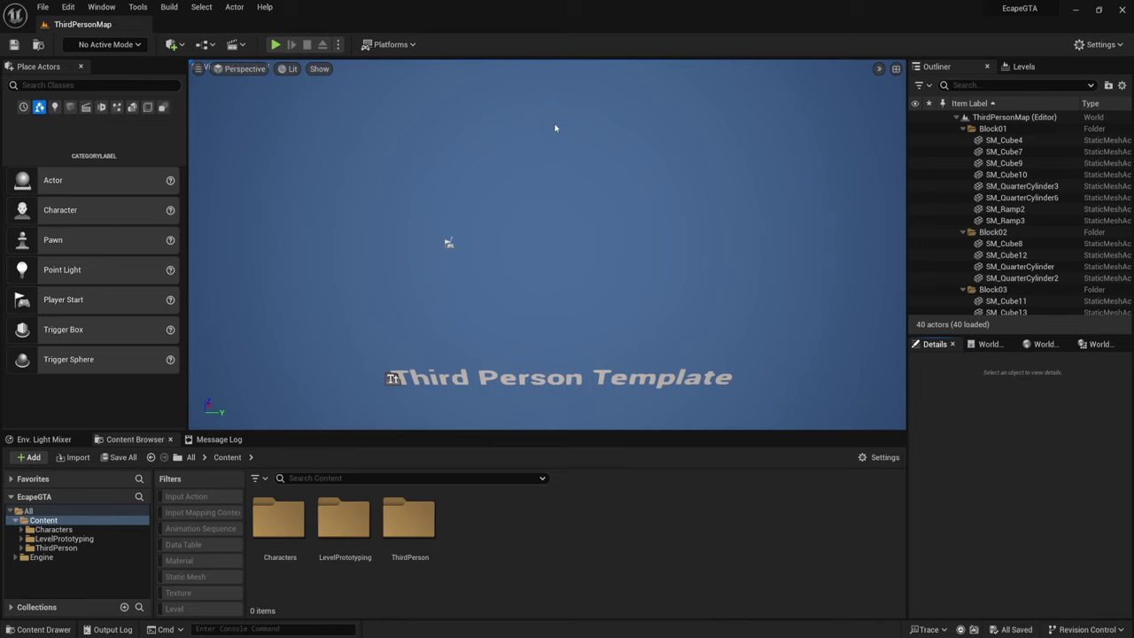
# Minimize Unreal Editor and create a branch named "programmer" based on main in the EscapeGTA repository, opening the branch list
pyautogui.click(1074, 8)
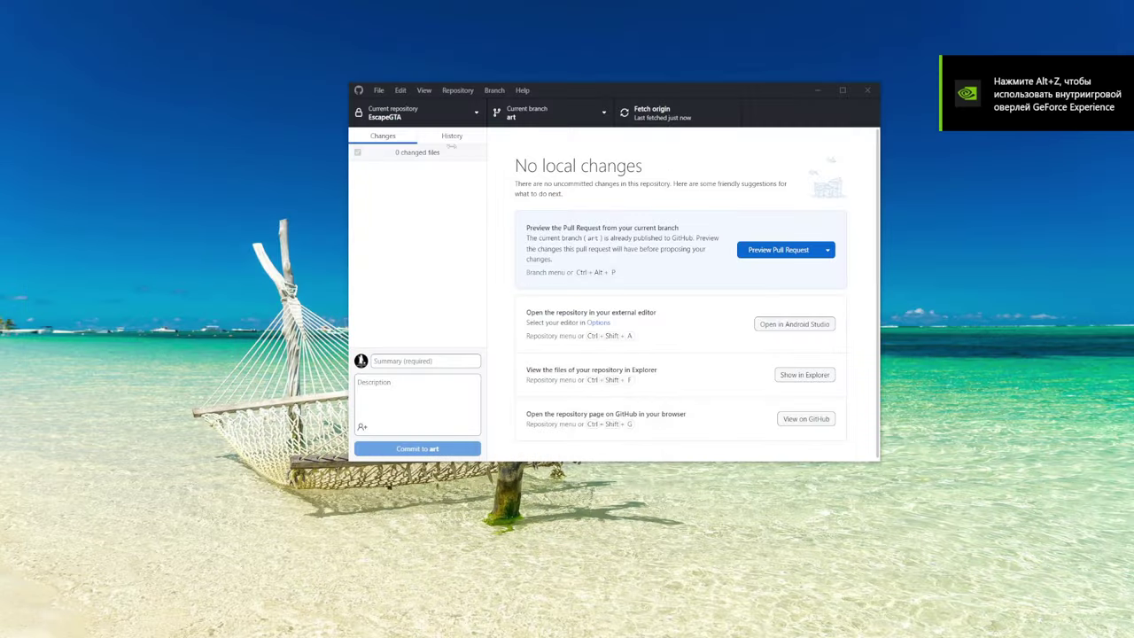
pyautogui.click(531, 113)
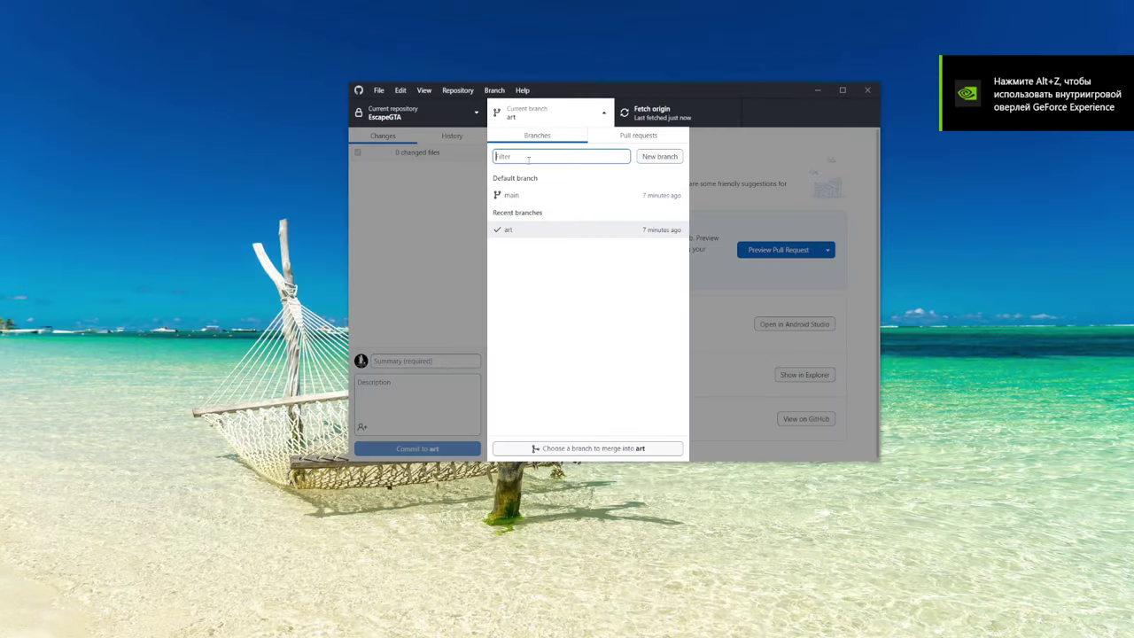
pyautogui.write('blue')
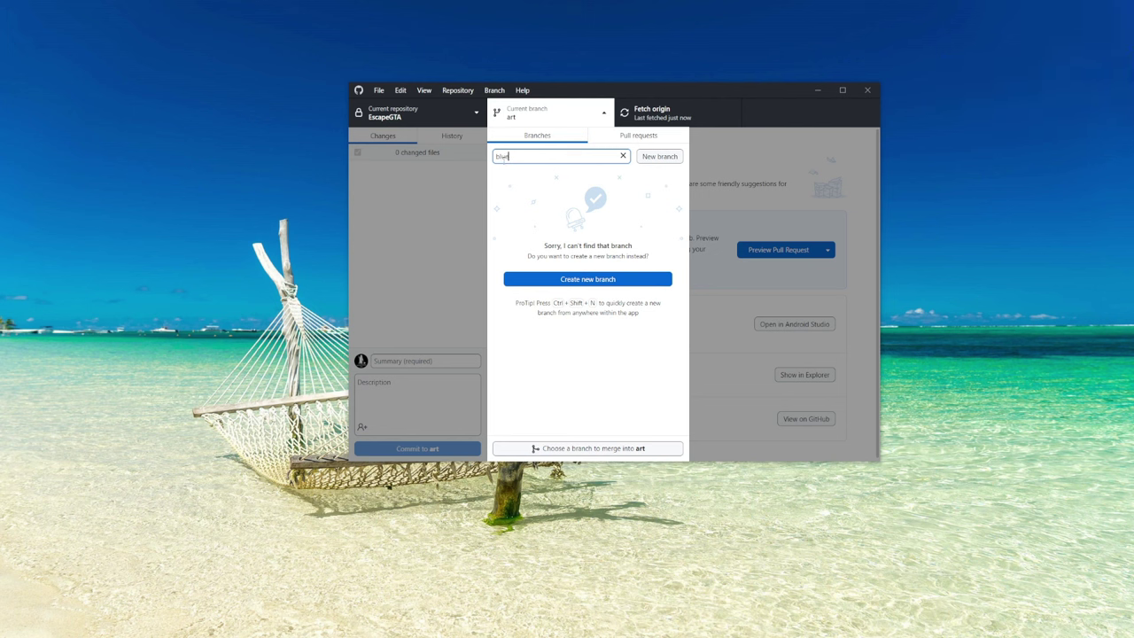
pyautogui.moveTo(507, 157); pyautogui.dragTo(475, 160)
pyautogui.write('programmer')
pyautogui.click(657, 160)
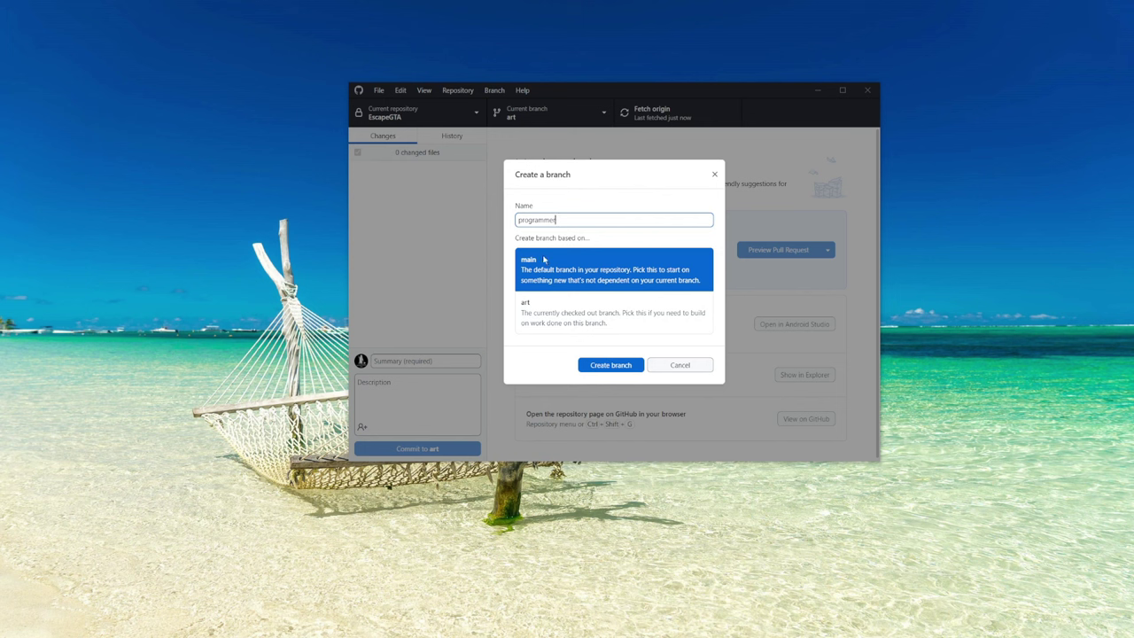
pyautogui.click(546, 306)
pyautogui.click(555, 261)
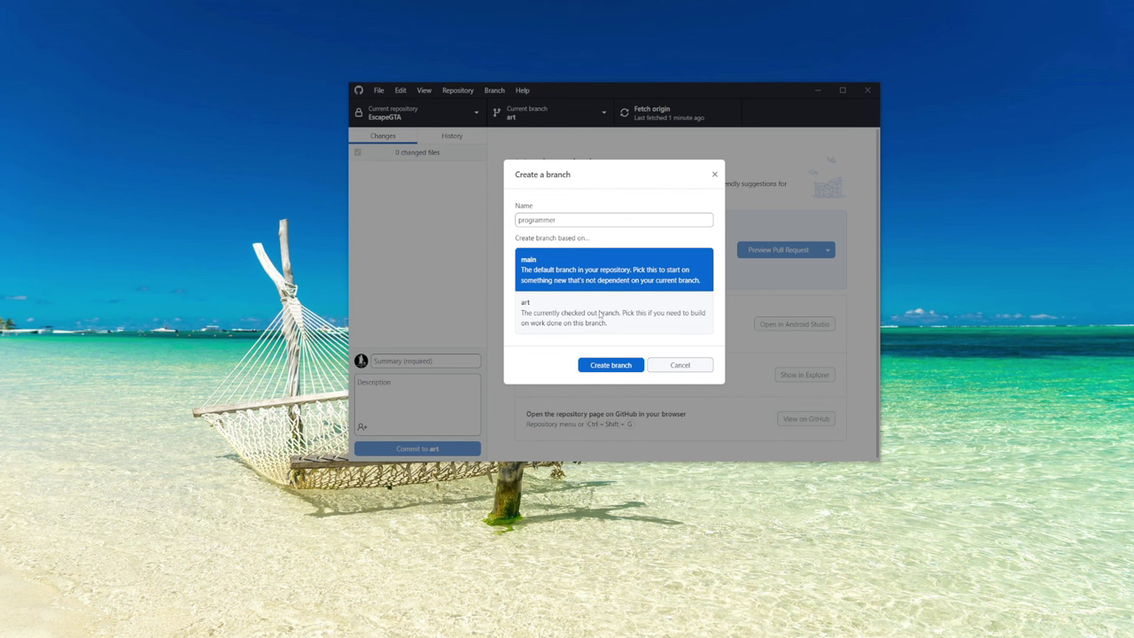
pyautogui.click(575, 305)
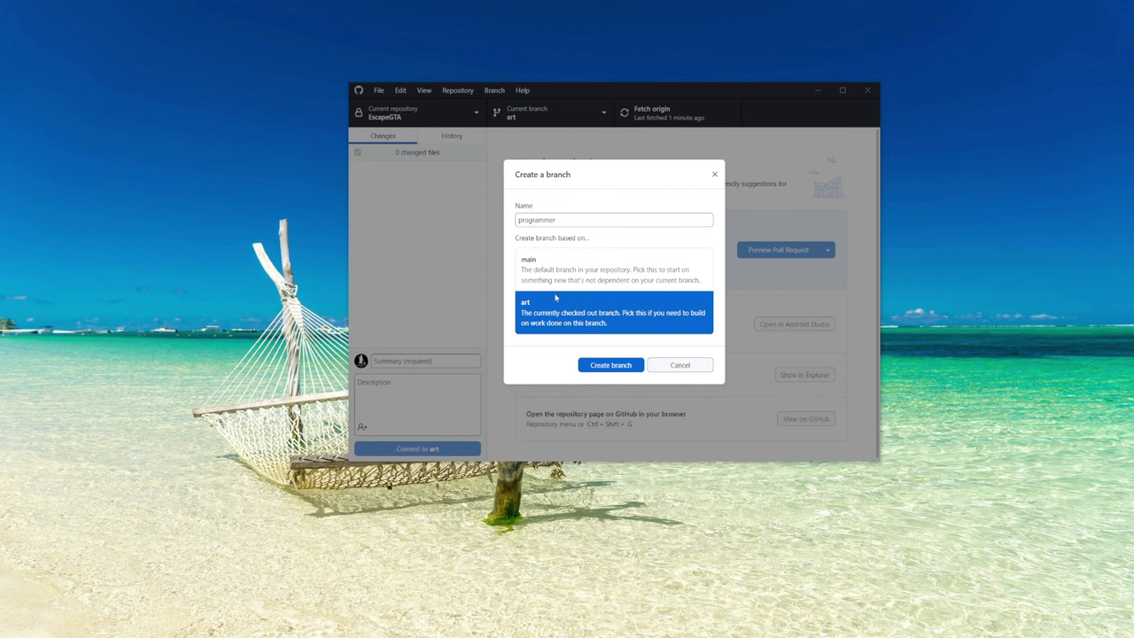
pyautogui.click(575, 262)
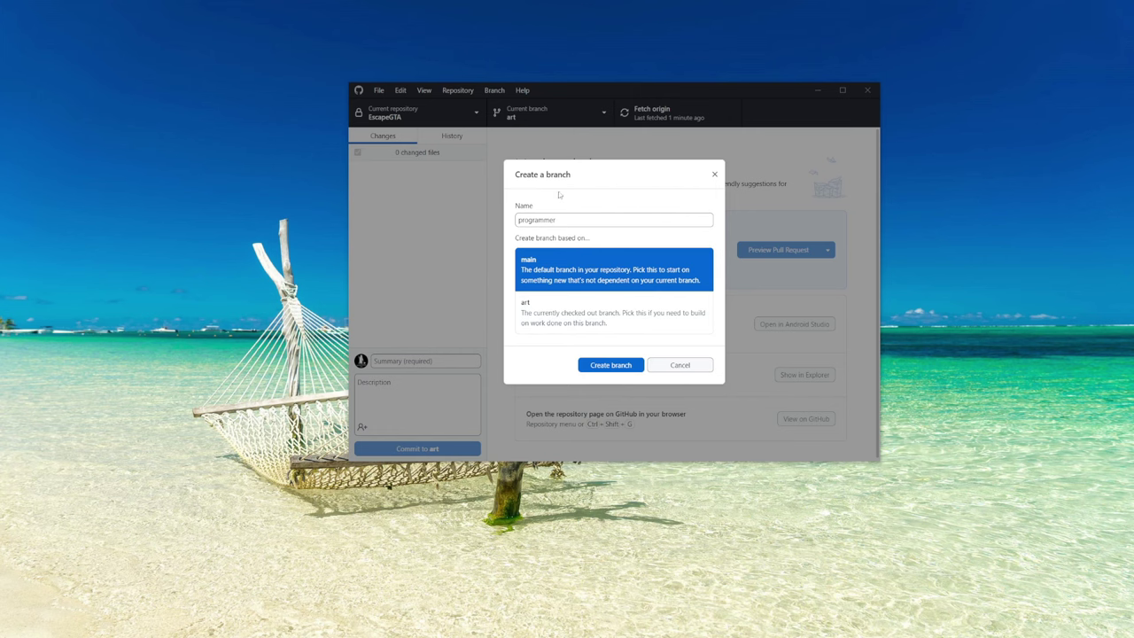
pyautogui.click(612, 365)
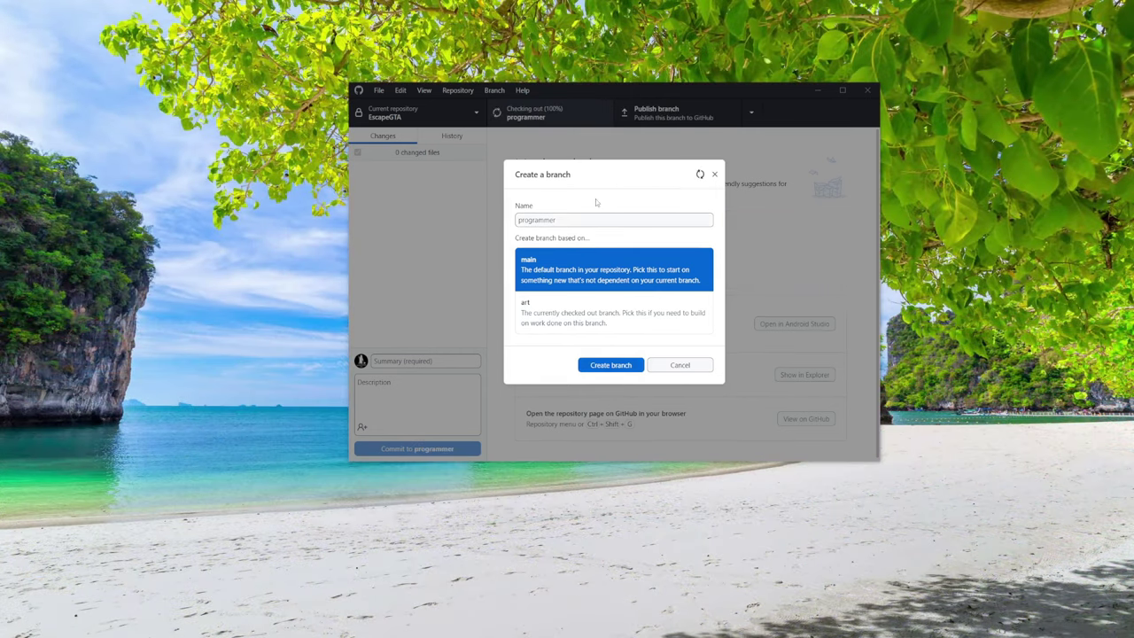
pyautogui.click(553, 121)
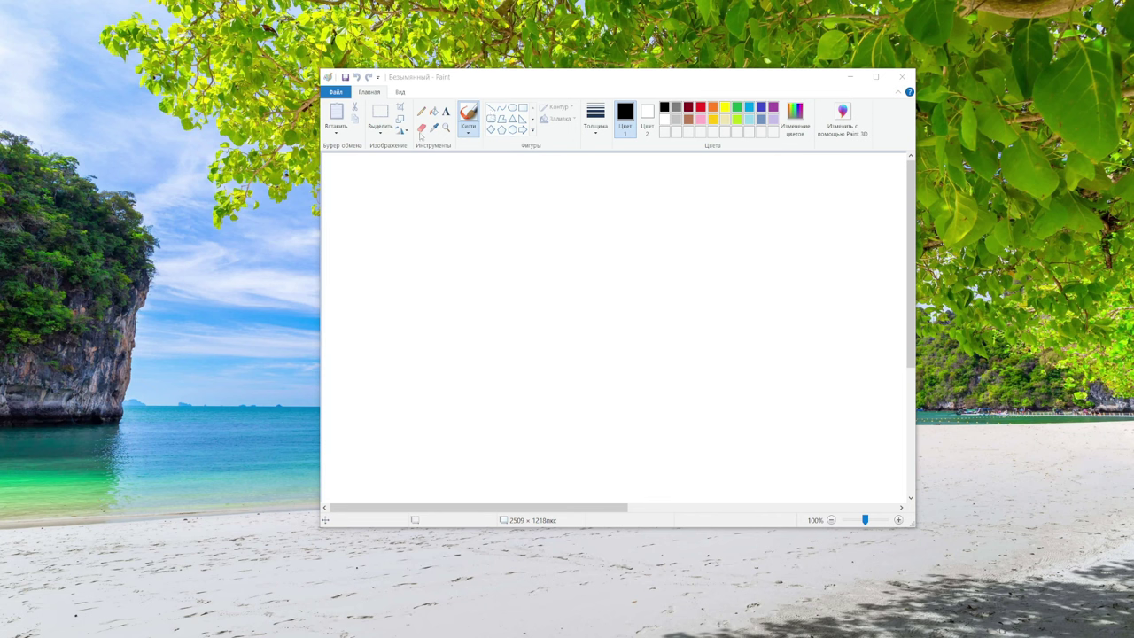
# In Paint, draw a horizontal main line labelled "m" and an upper curve branching off it labelled "Art"
pyautogui.click(453, 271)
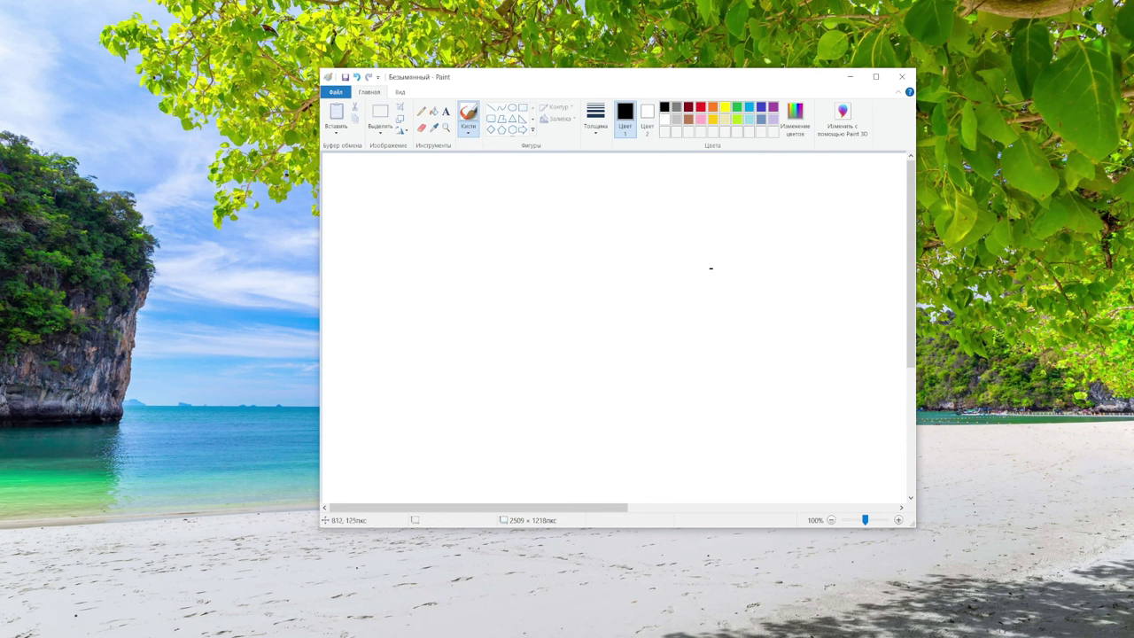
pyautogui.moveTo(386, 301); pyautogui.dragTo(811, 303)
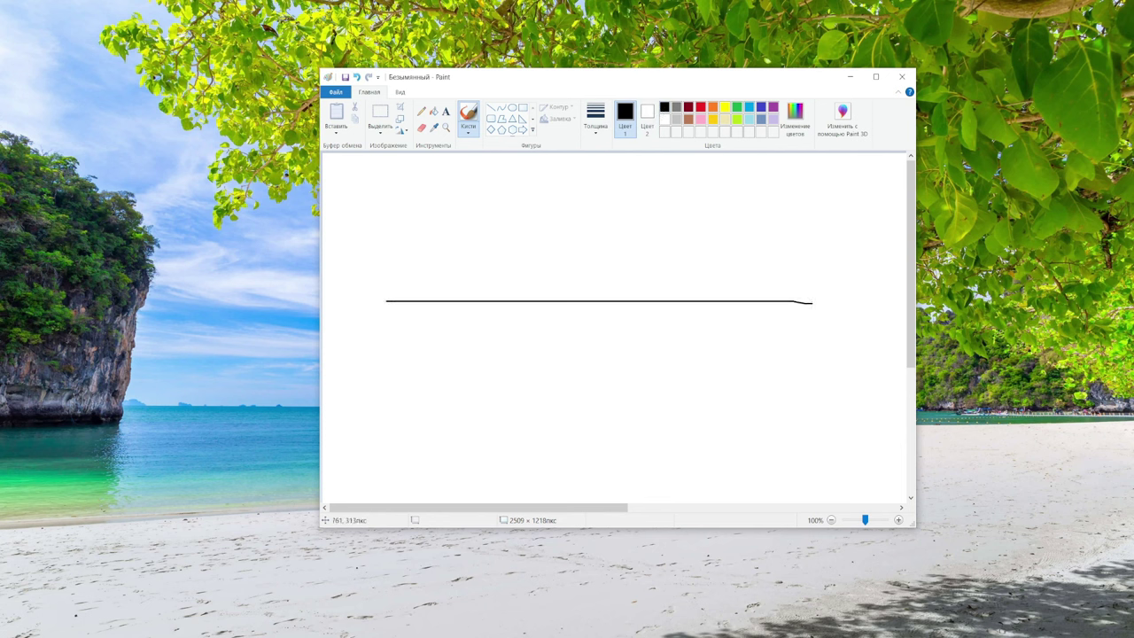
pyautogui.moveTo(371, 285); pyautogui.dragTo(387, 281)
pyautogui.moveTo(489, 301)
pyautogui.mouseDown()
pyautogui.moveTo(504, 265)
pyautogui.moveTo(747, 232)
pyautogui.mouseUp()
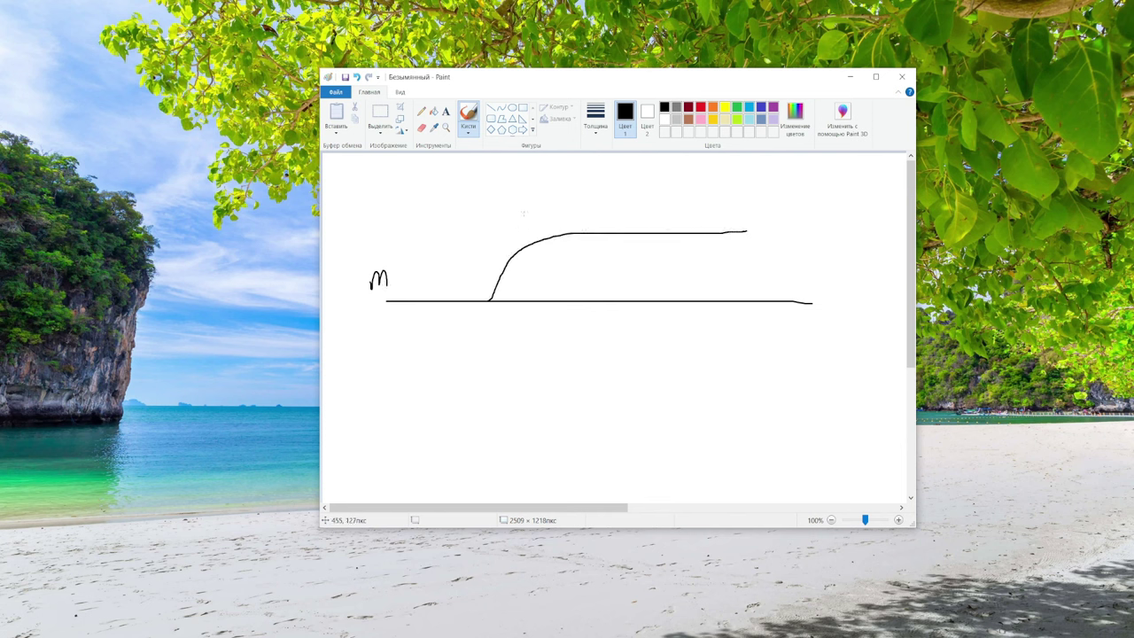
pyautogui.moveTo(524, 211)
pyautogui.mouseDown()
pyautogui.moveTo(520, 227)
pyautogui.moveTo(534, 221)
pyautogui.mouseUp()
pyautogui.moveTo(537, 211); pyautogui.dragTo(551, 213)
# Draw a lower branch curve labelled "prog" and a middle line labelled "merge" from the same branching point
pyautogui.moveTo(489, 301)
pyautogui.mouseDown()
pyautogui.moveTo(680, 376)
pyautogui.moveTo(758, 367)
pyautogui.mouseUp()
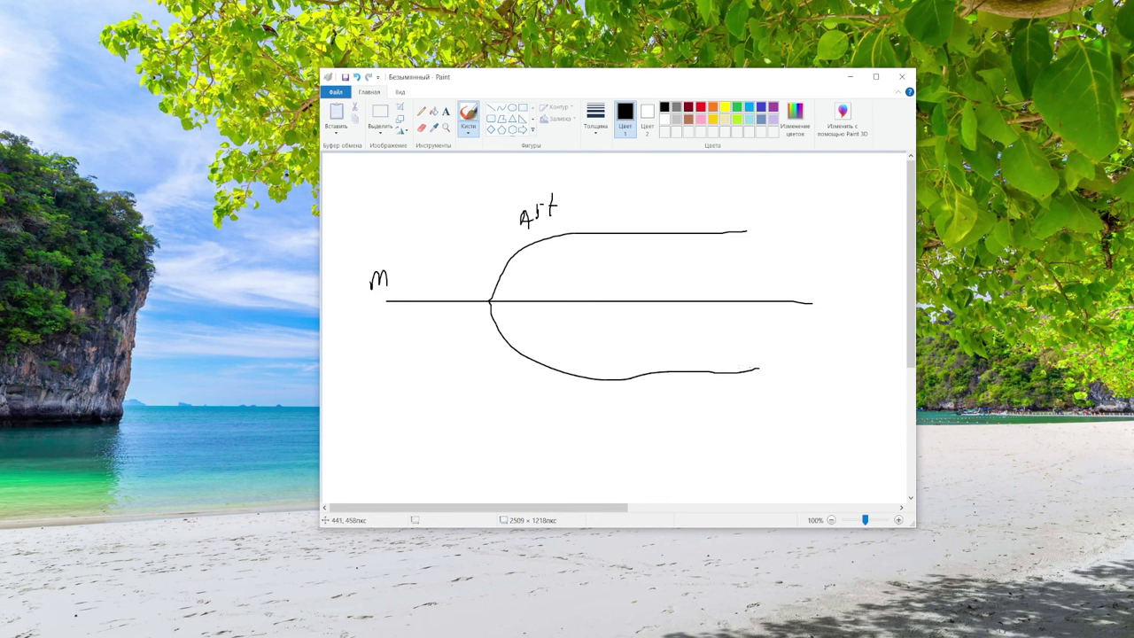
pyautogui.moveTo(505, 382)
pyautogui.mouseDown()
pyautogui.moveTo(506, 405)
pyautogui.moveTo(506, 387)
pyautogui.moveTo(523, 389)
pyautogui.moveTo(534, 374)
pyautogui.mouseUp()
pyautogui.moveTo(529, 376)
pyautogui.mouseDown()
pyautogui.moveTo(529, 391)
pyautogui.moveTo(545, 383)
pyautogui.moveTo(531, 405)
pyautogui.mouseUp()
pyautogui.moveTo(490, 300)
pyautogui.mouseDown()
pyautogui.moveTo(549, 280)
pyautogui.moveTo(893, 273)
pyautogui.mouseUp()
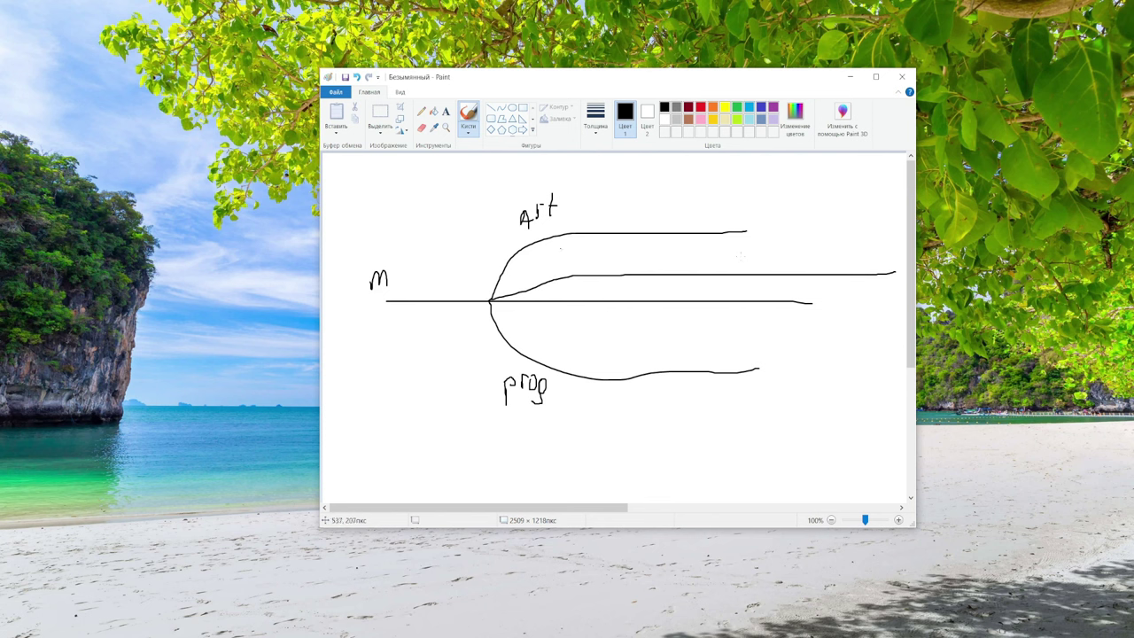
pyautogui.moveTo(539, 265)
pyautogui.mouseDown()
pyautogui.moveTo(581, 255)
pyautogui.moveTo(608, 267)
pyautogui.mouseUp()
# Connect the Art and prog lines to the merge line, redrawing the prog connector and marking both joining points with dots
pyautogui.moveTo(701, 232); pyautogui.dragTo(747, 270)
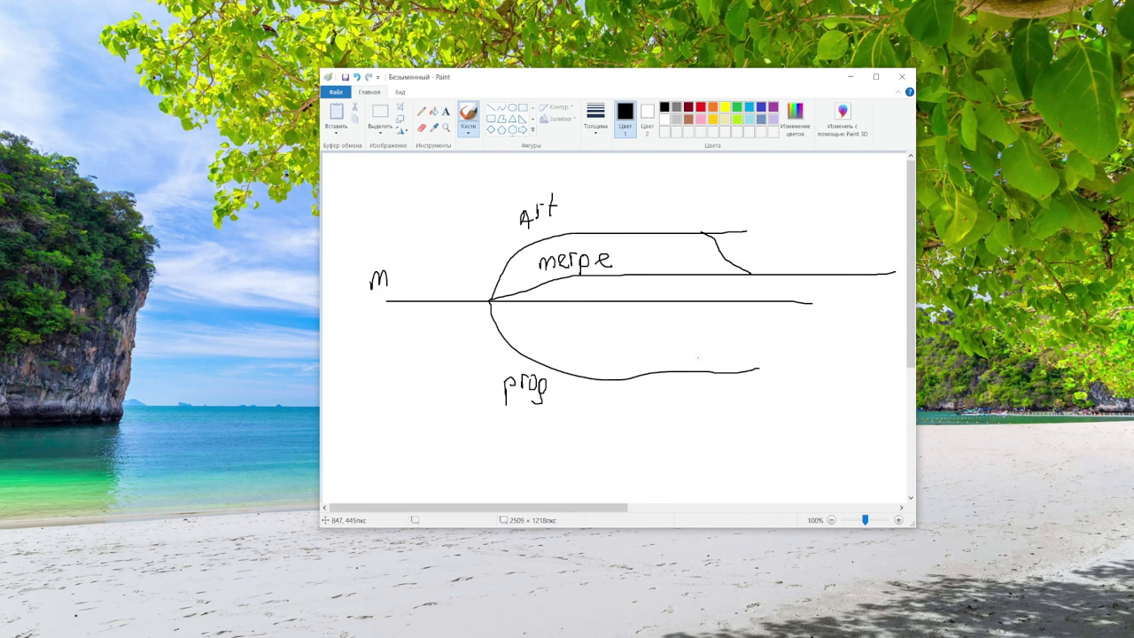
pyautogui.moveTo(677, 370)
pyautogui.mouseDown()
pyautogui.moveTo(706, 317)
pyautogui.moveTo(757, 281)
pyautogui.moveTo(739, 271)
pyautogui.moveTo(785, 286)
pyautogui.moveTo(768, 263)
pyautogui.moveTo(747, 265)
pyautogui.mouseUp()
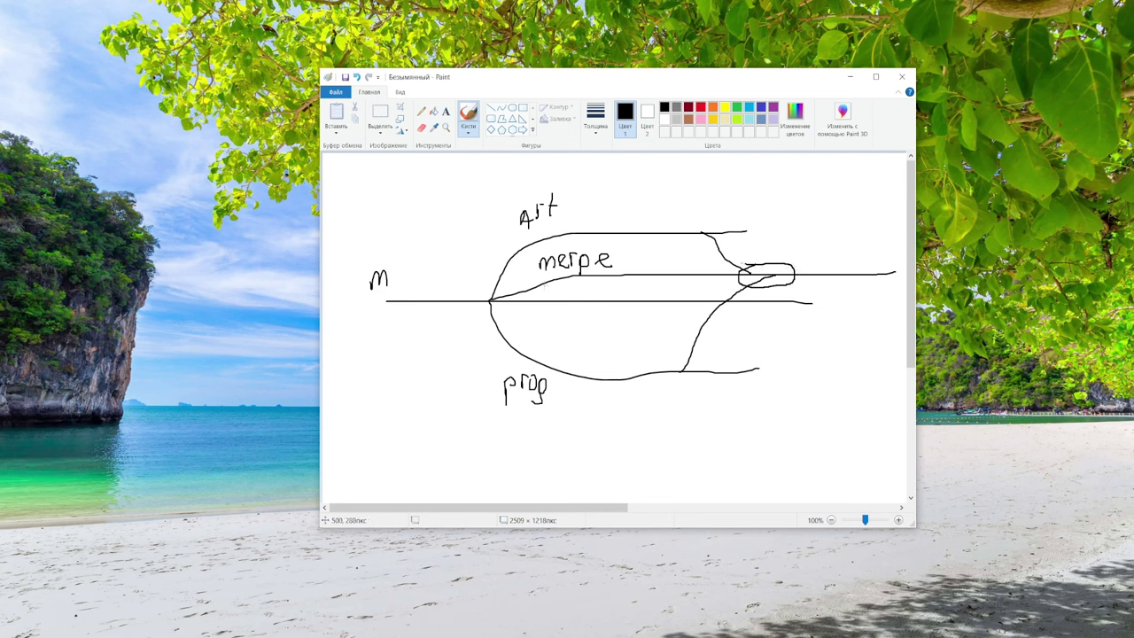
pyautogui.hotkey('ctrl', 'z')
pyautogui.hotkey('ctrl', 'z')
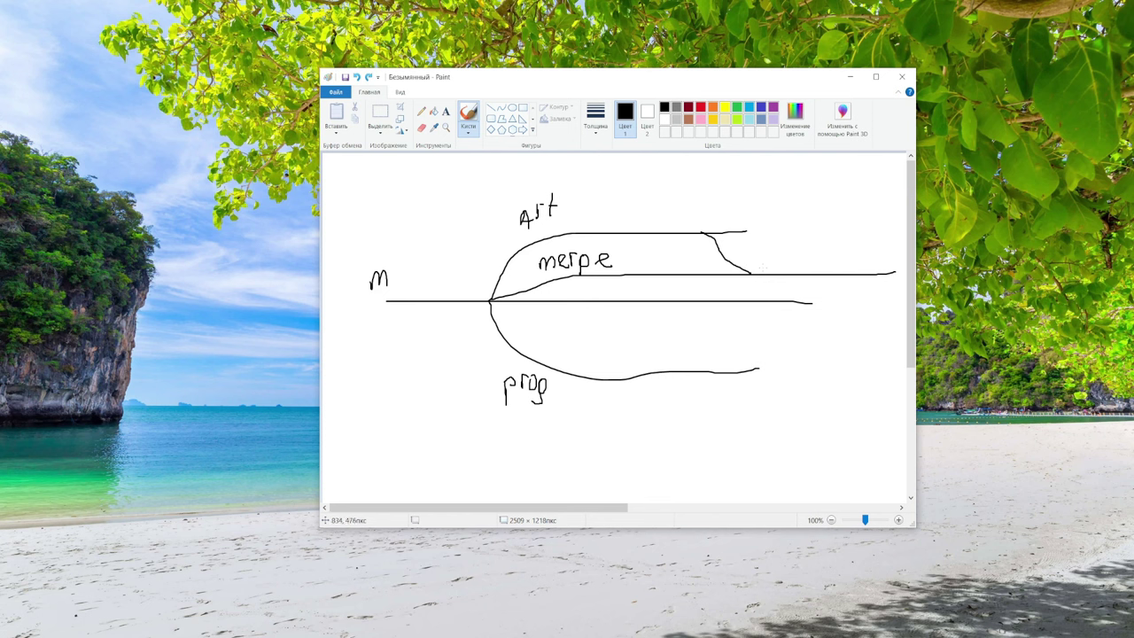
pyautogui.moveTo(695, 371)
pyautogui.mouseDown()
pyautogui.moveTo(764, 273)
pyautogui.moveTo(750, 274)
pyautogui.moveTo(767, 275)
pyautogui.mouseUp()
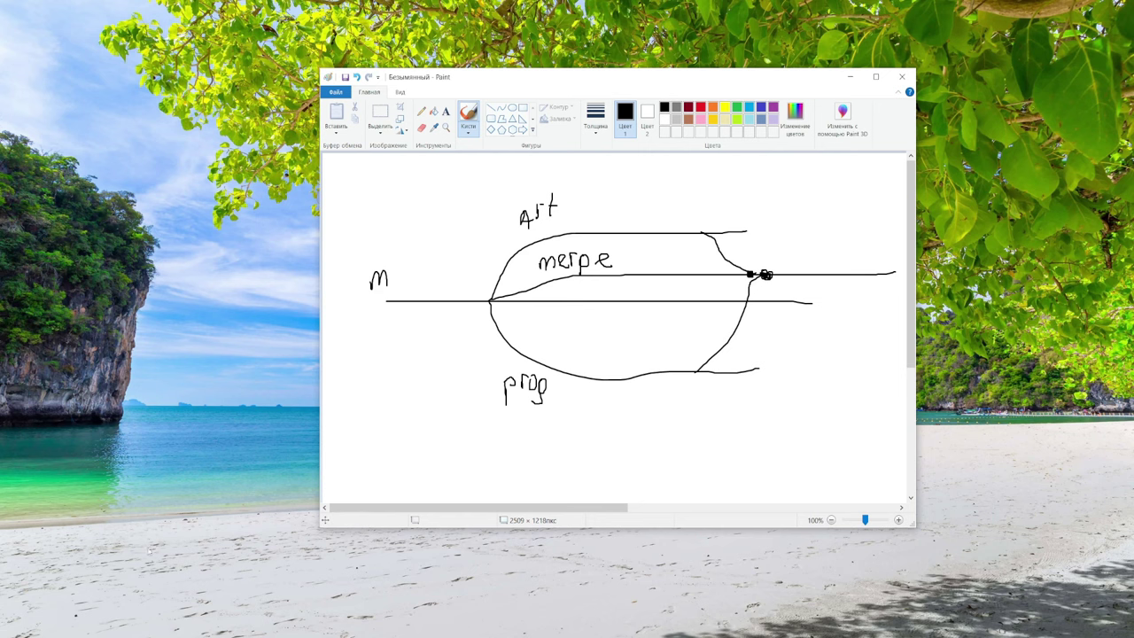
# Switch to GitHub Desktop and create a branch named "merge" based on main
pyautogui.hotkey('alt', 'Tab')
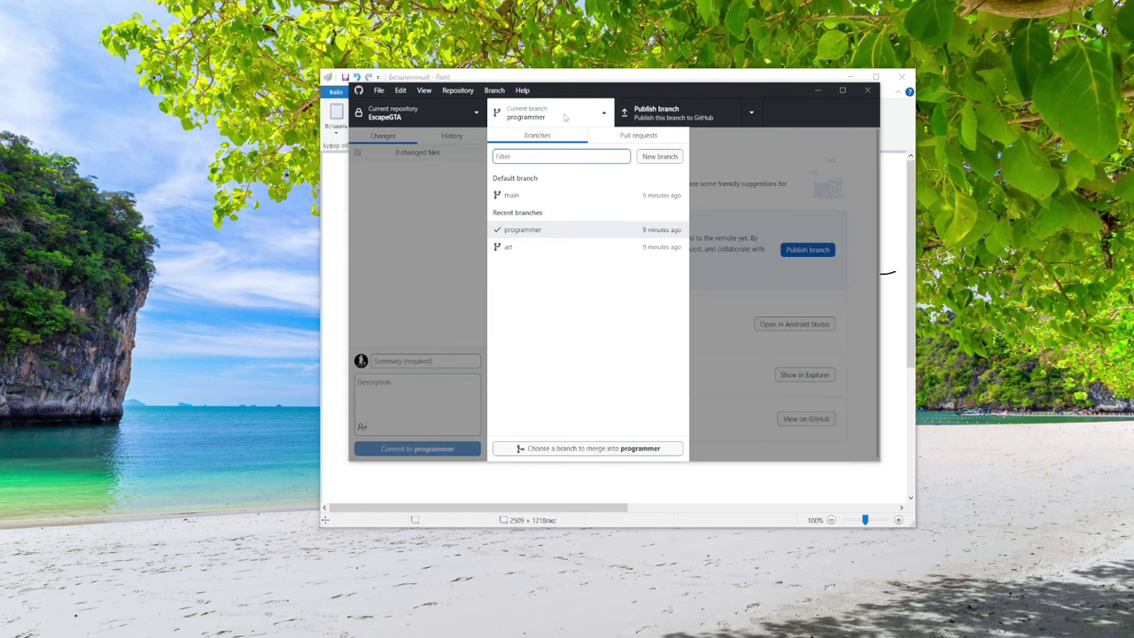
pyautogui.write('merge')
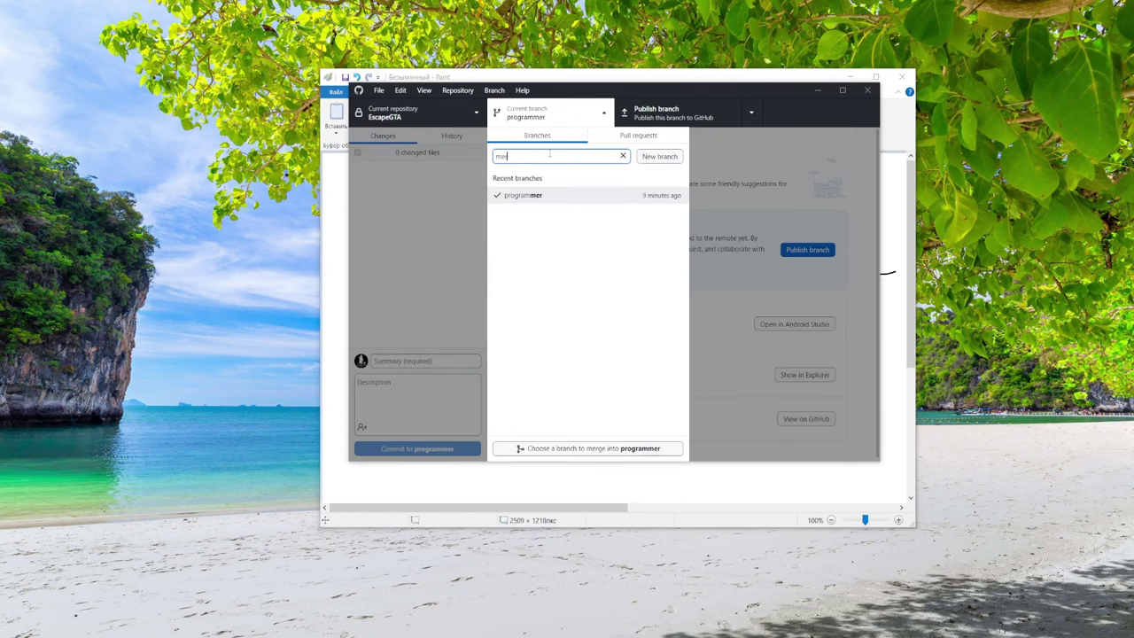
pyautogui.click(587, 279)
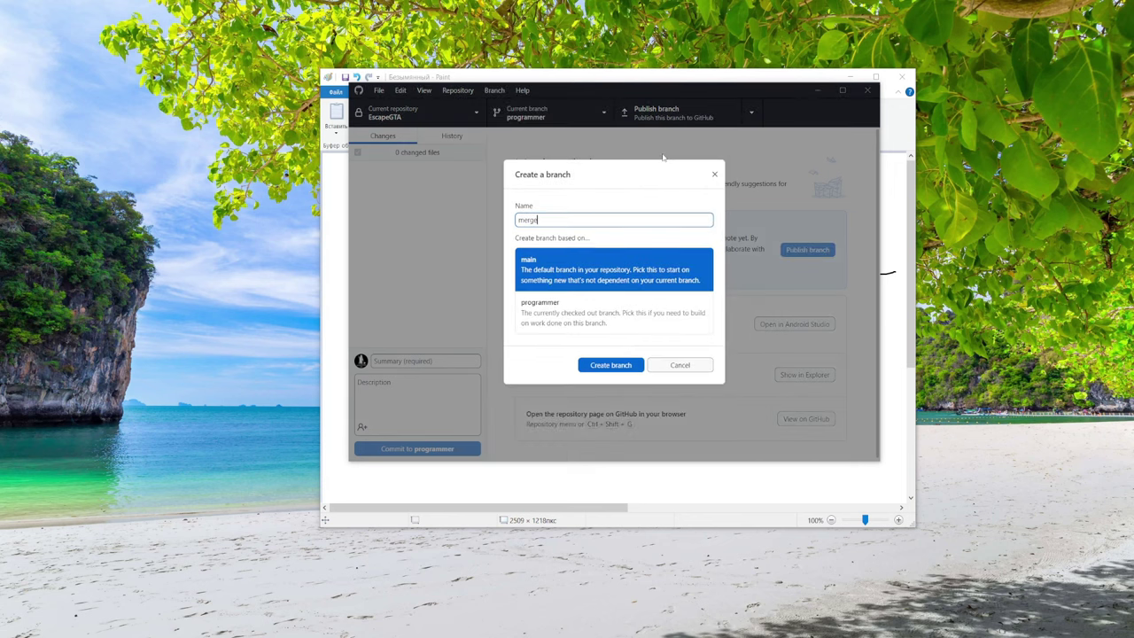
pyautogui.click(610, 365)
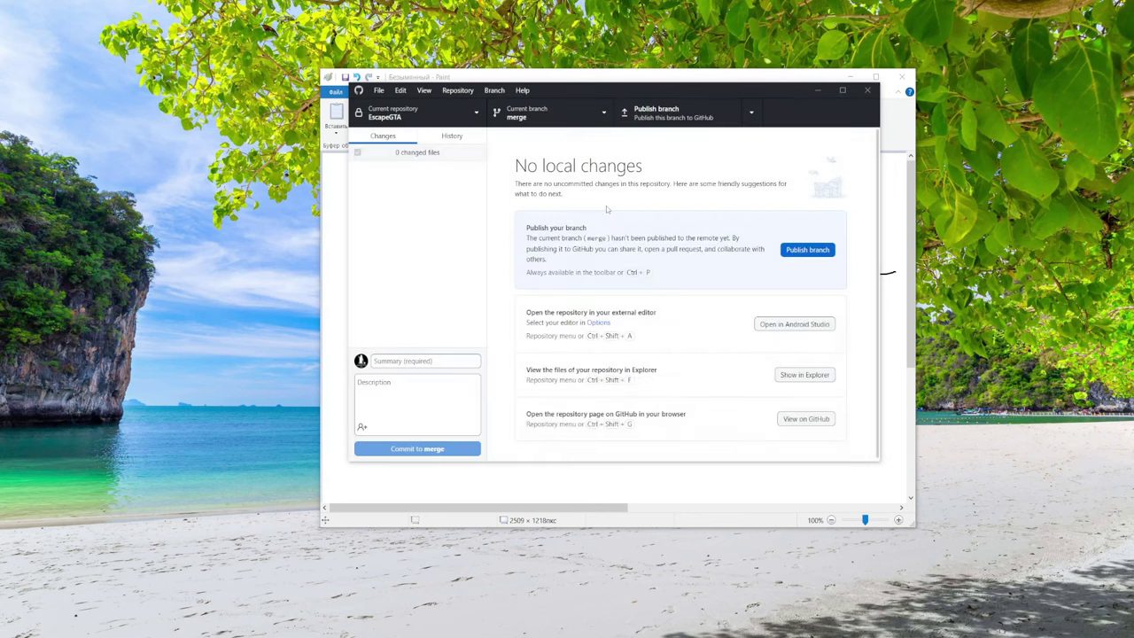
# Select art as the current branch and bring the EcapeGTA project in Unreal Editor to the front
pyautogui.click(579, 112)
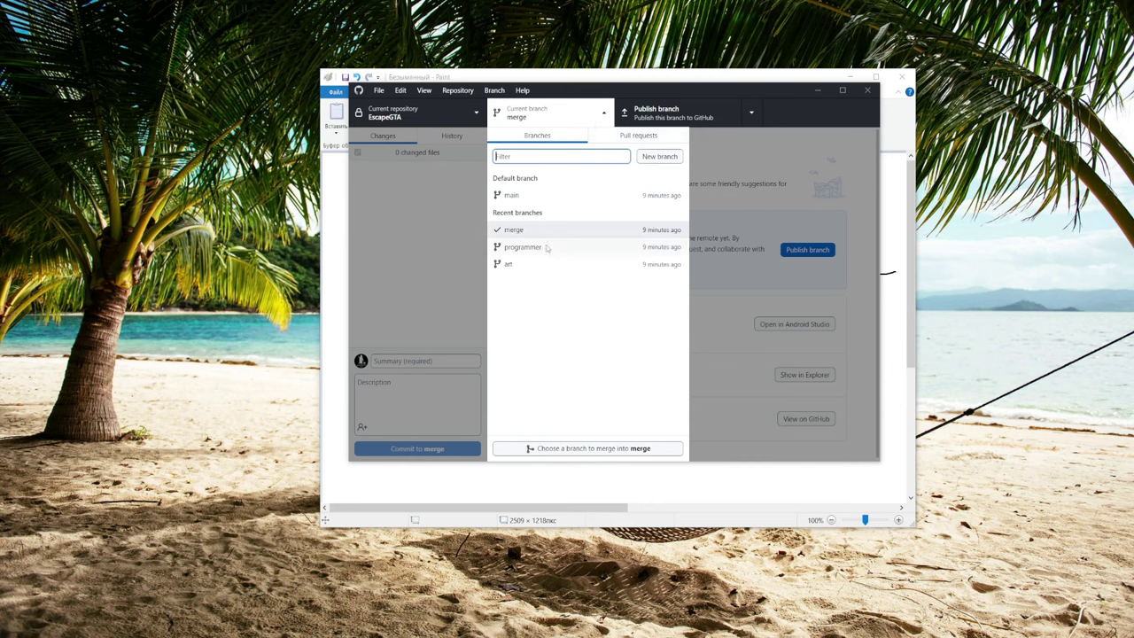
pyautogui.click(509, 264)
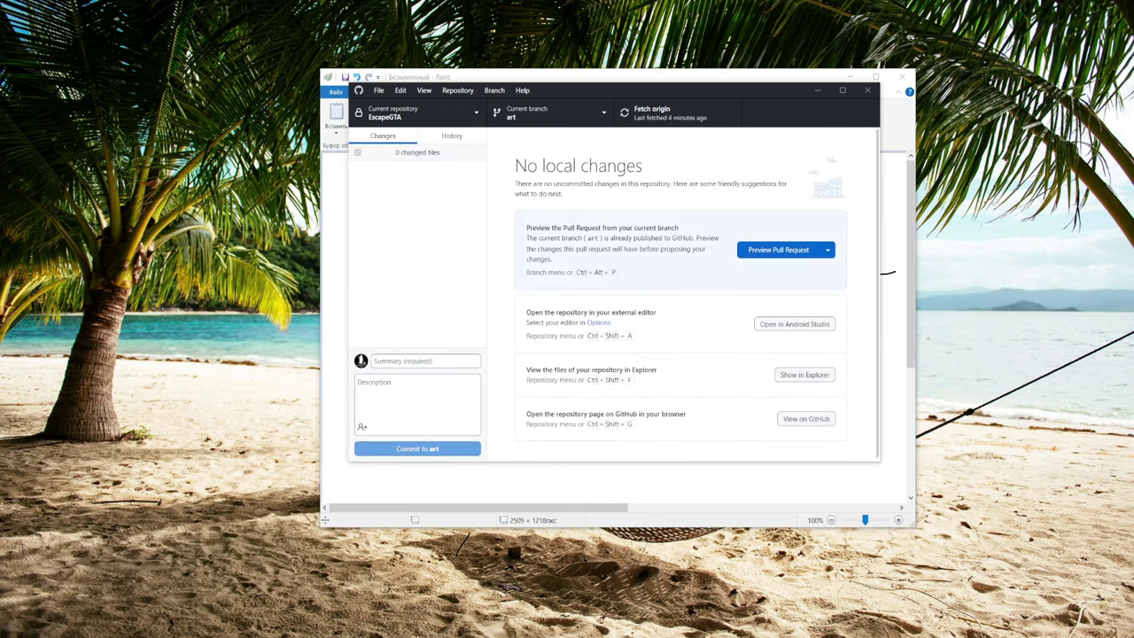
pyautogui.click(232, 603)
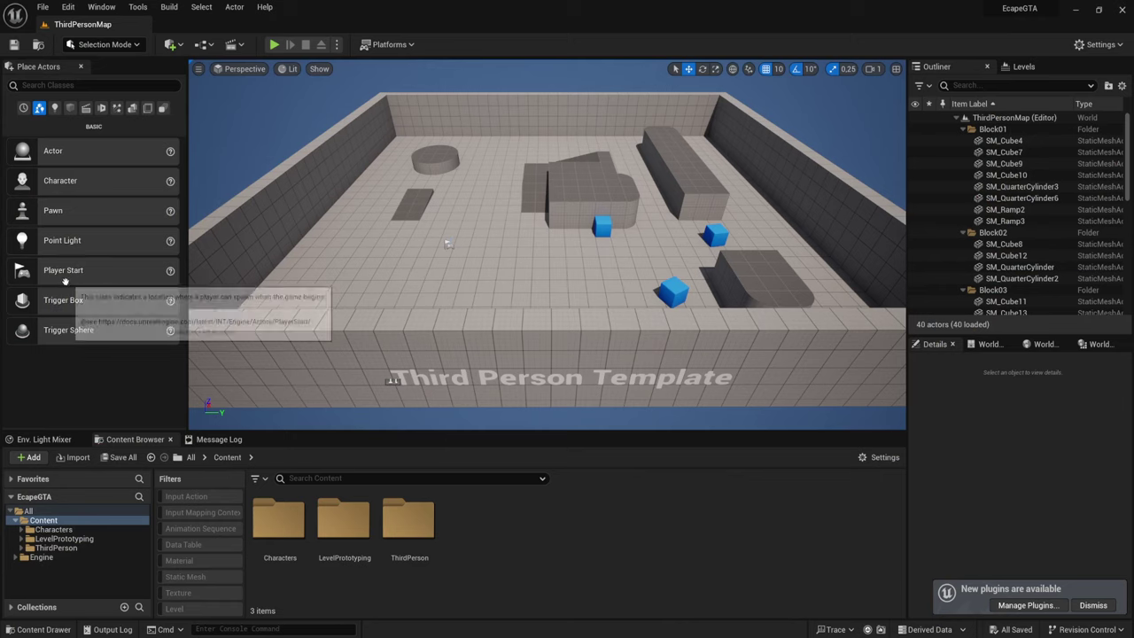
# Place a cube in the ThirdPersonMap level and scale it into a long wall, 17.25 by 1.25 by 2.5
pyautogui.click(71, 108)
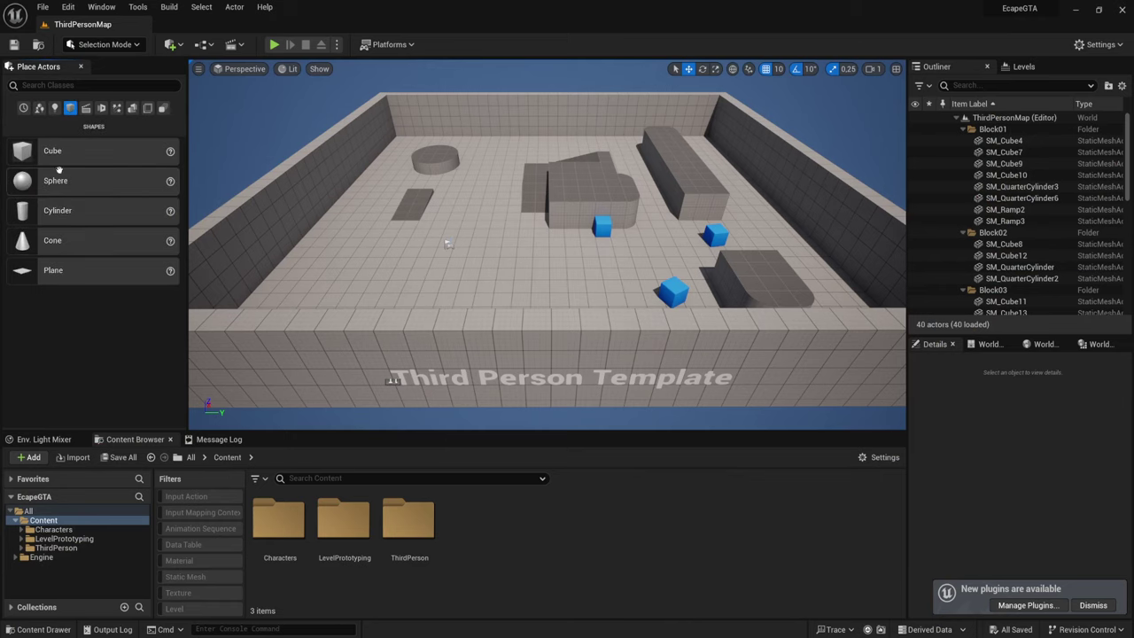
pyautogui.moveTo(477, 188); pyautogui.dragTo(483, 182)
pyautogui.press('r')
pyautogui.moveTo(448, 243); pyautogui.dragTo(487, 161)
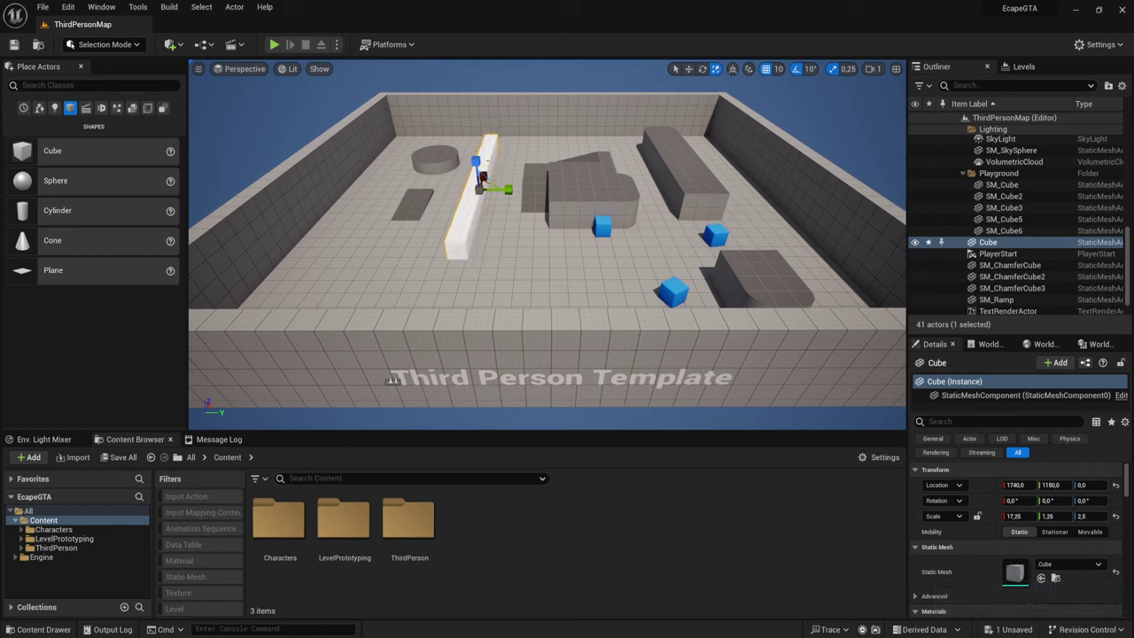
# Duplicate the wall-shaped cube along the Y axis to about Y 350 and save the level
pyautogui.press('q')
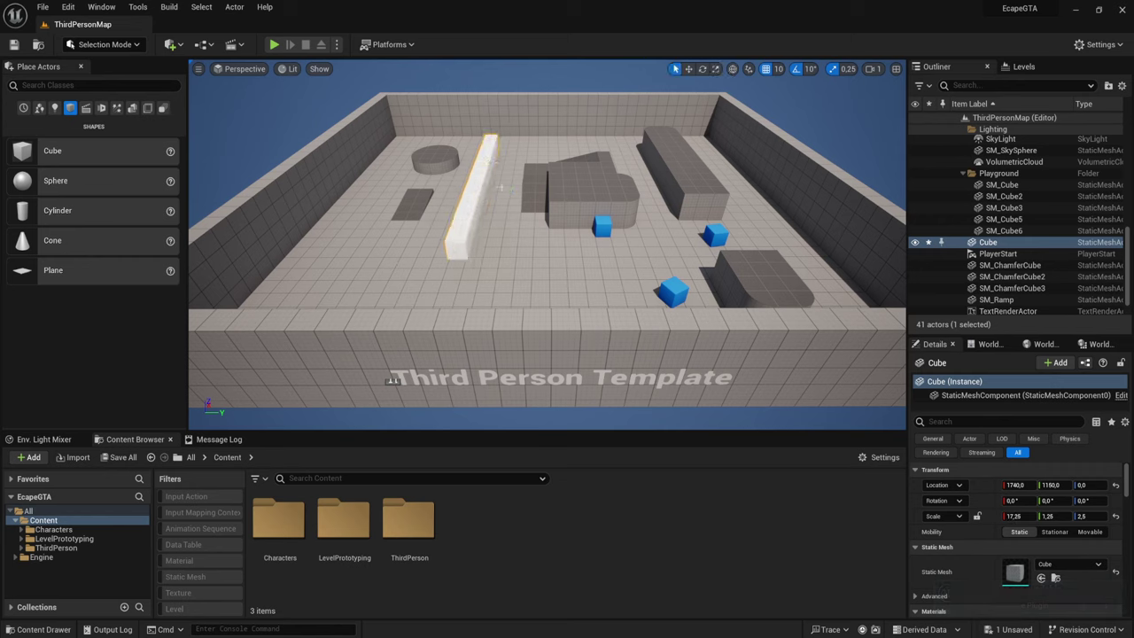
pyautogui.press('w')
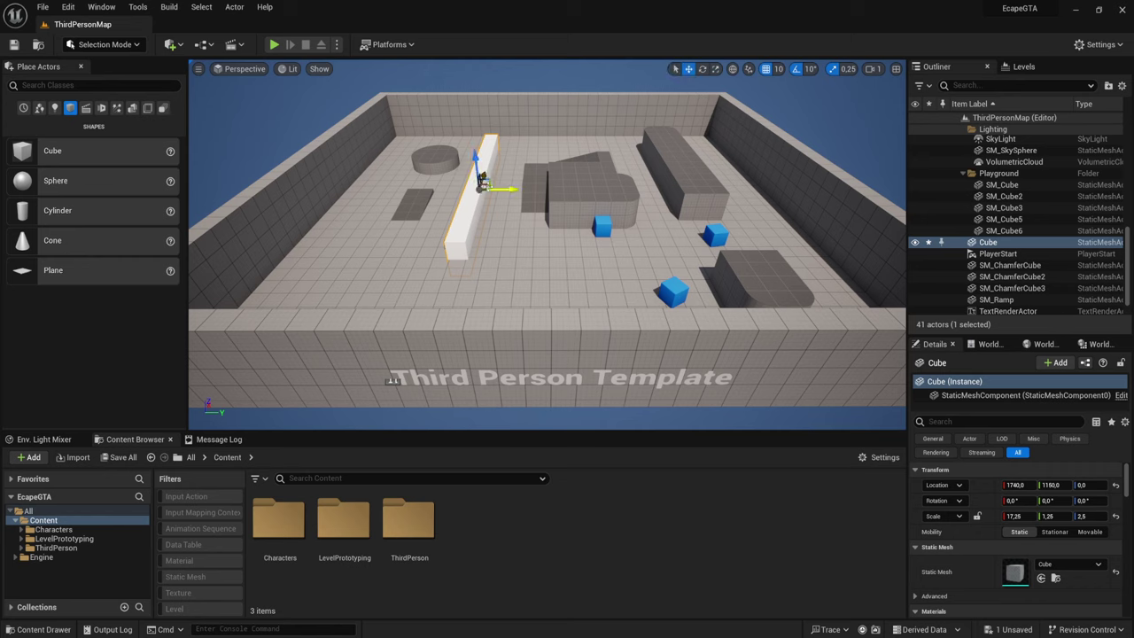
pyautogui.moveTo(486, 183); pyautogui.dragTo(380, 179)
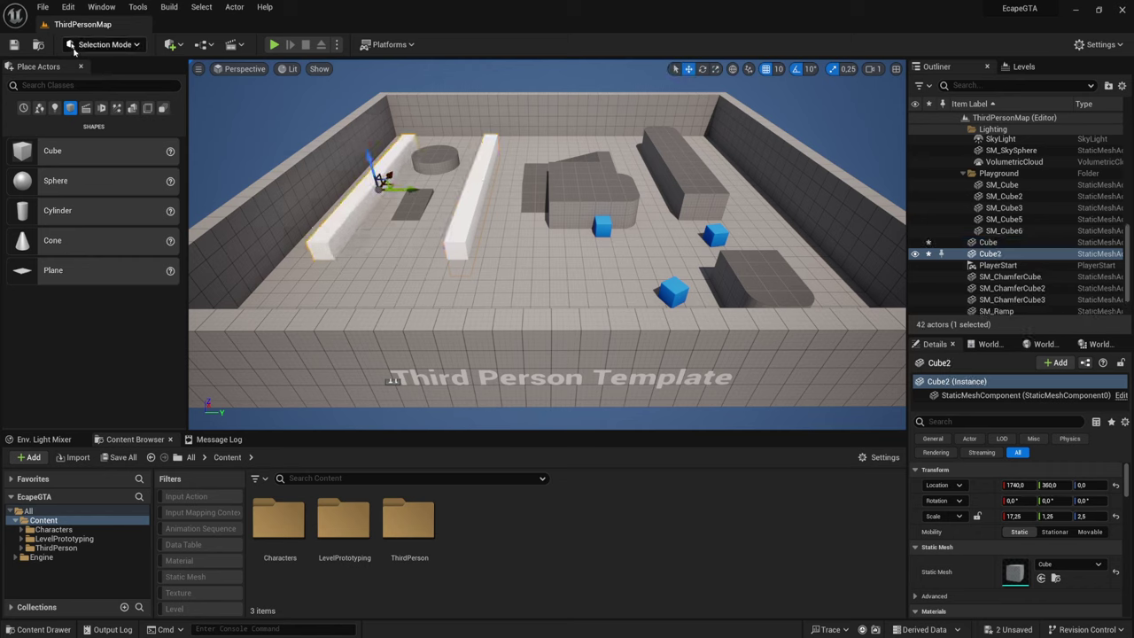
pyautogui.click(14, 45)
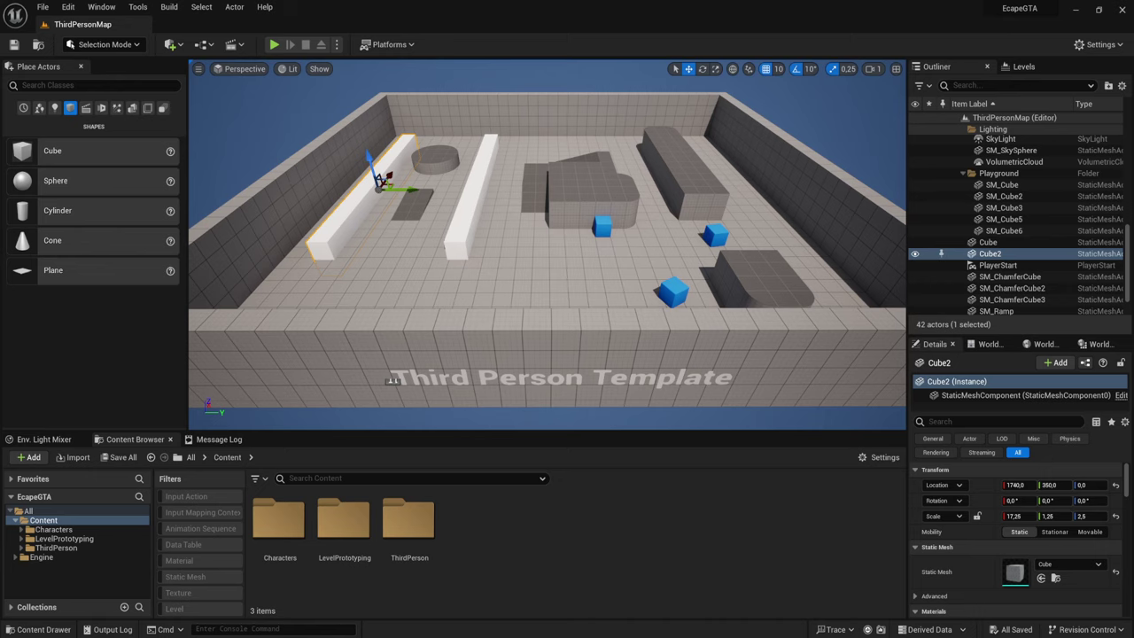
# Switch to GitHub Desktop, widen the changes list, move the window aside and examine the first changed .uasset file
pyautogui.hotkey('alt', 'Tab')
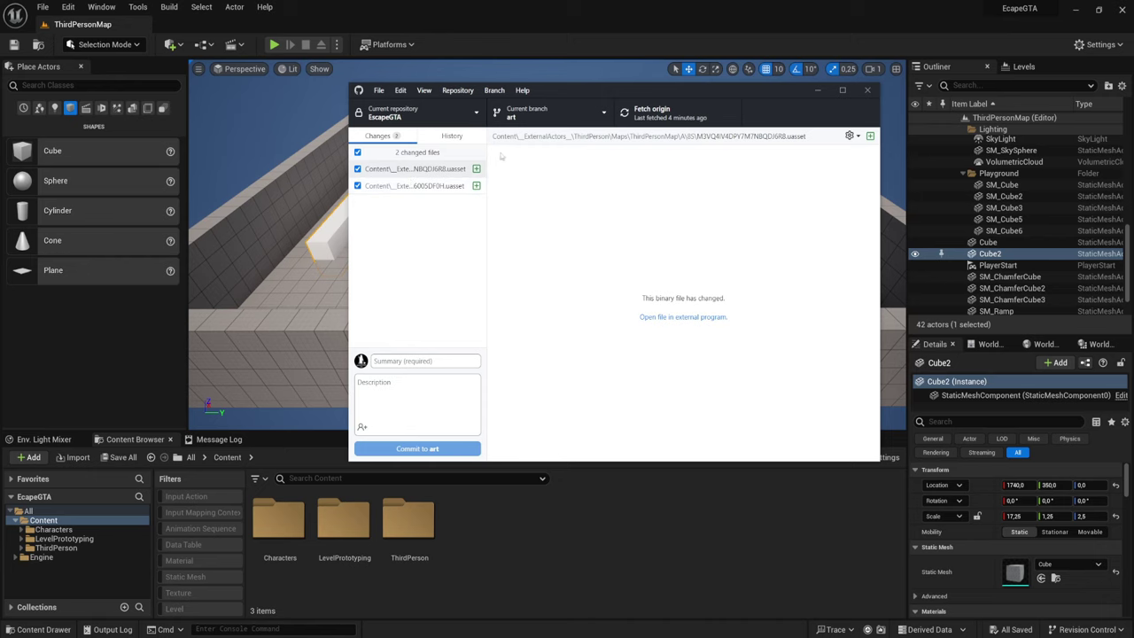
pyautogui.moveTo(486, 156); pyautogui.dragTo(624, 157)
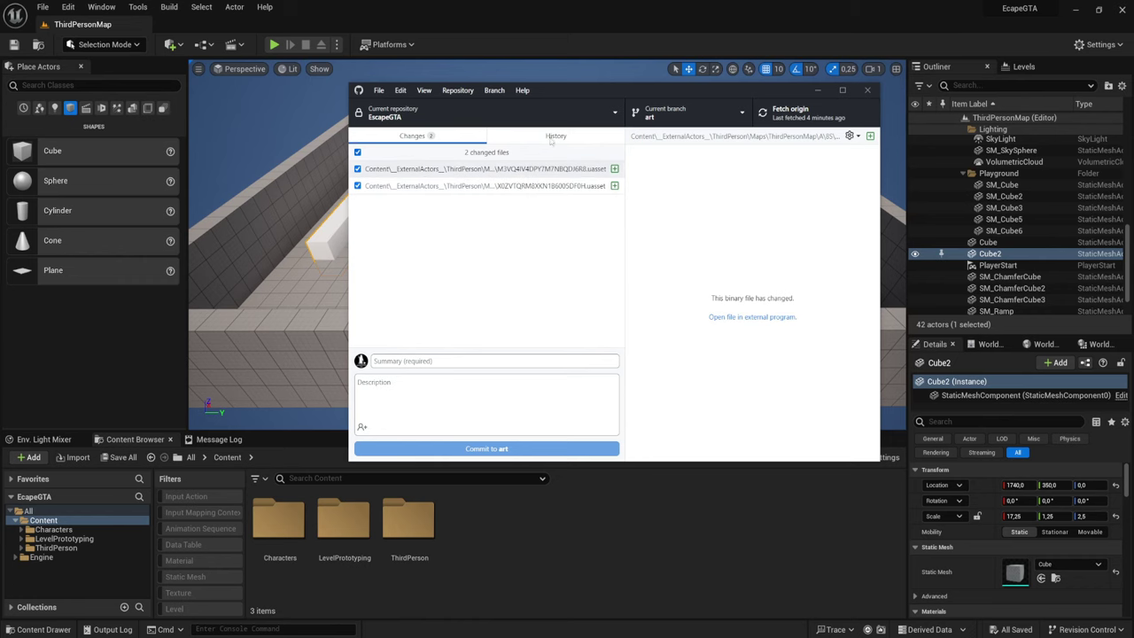
pyautogui.moveTo(573, 92); pyautogui.dragTo(414, 93)
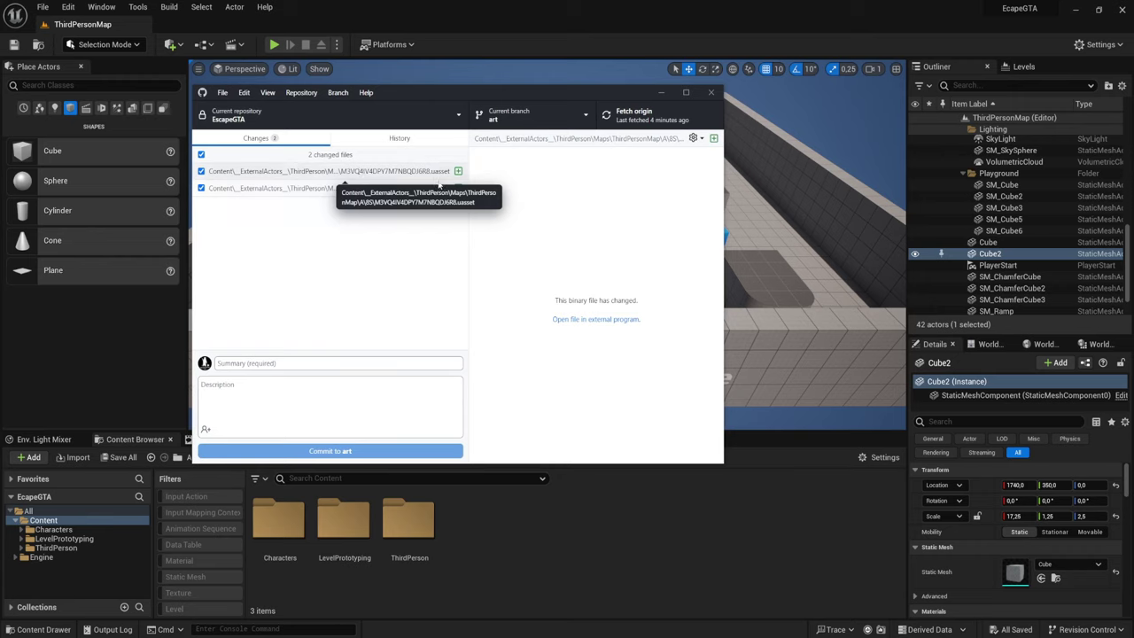
pyautogui.click(425, 172)
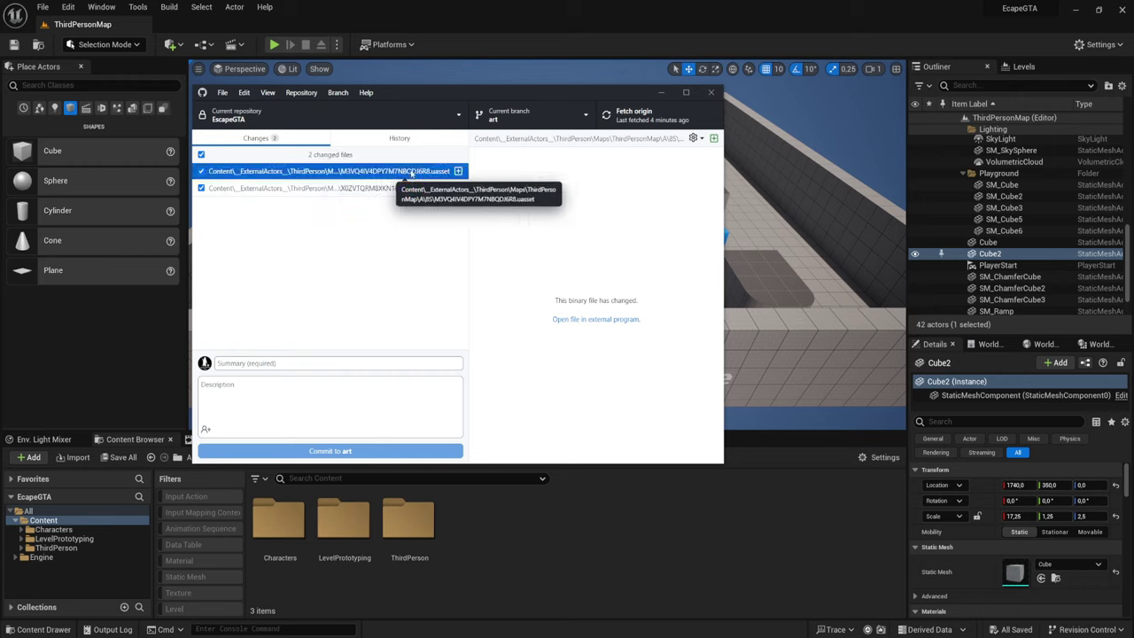
# Review the two changed .uasset files, commit them to the art branch with the summary "arts", and push the commit to origin
pyautogui.click(359, 188)
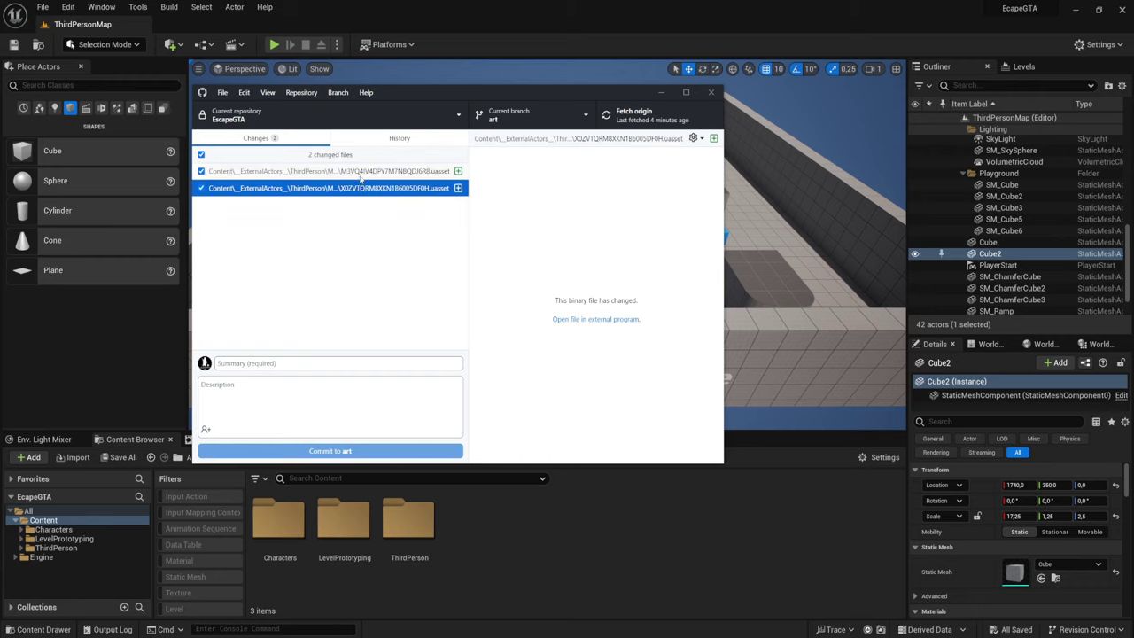
pyautogui.click(360, 176)
pyautogui.click(359, 188)
pyautogui.click(282, 363)
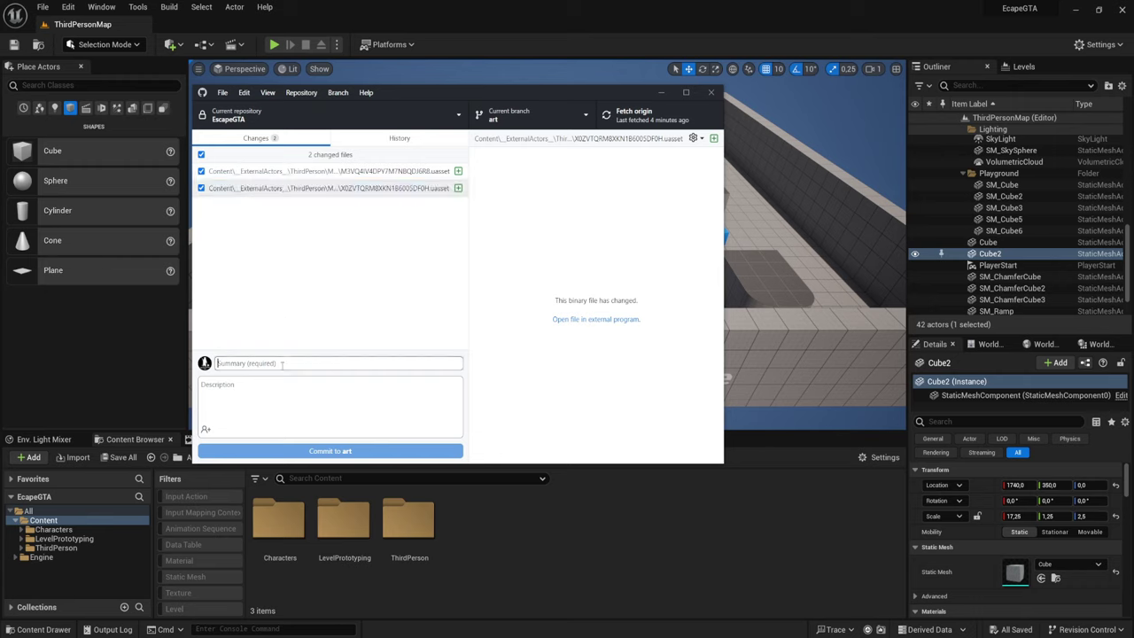
pyautogui.write('art')
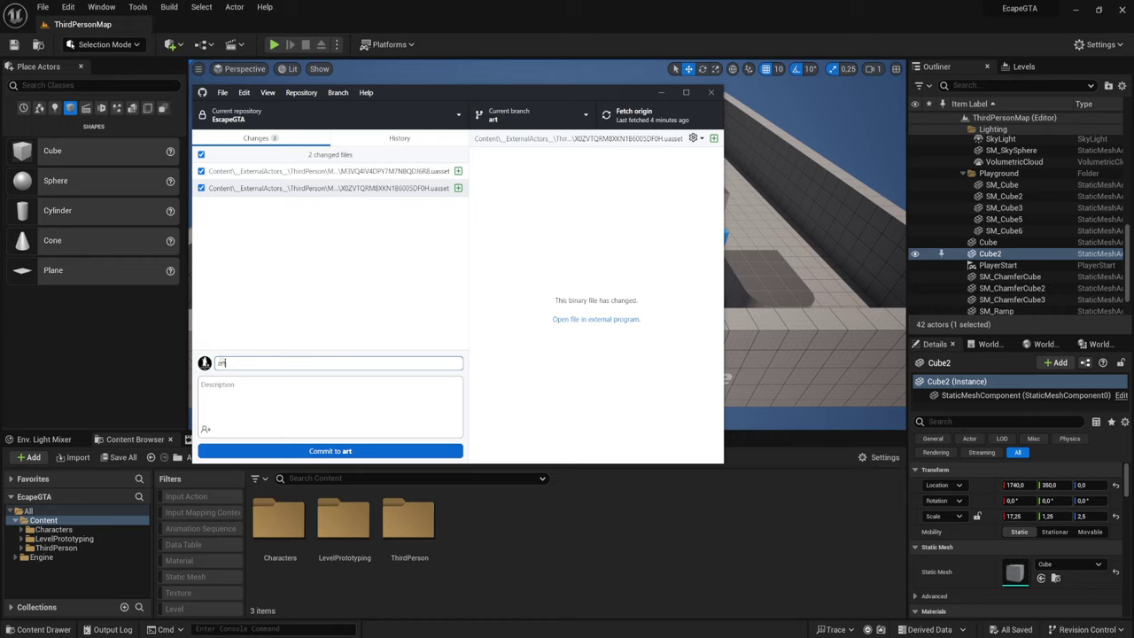
pyautogui.click(244, 363)
pyautogui.click(327, 453)
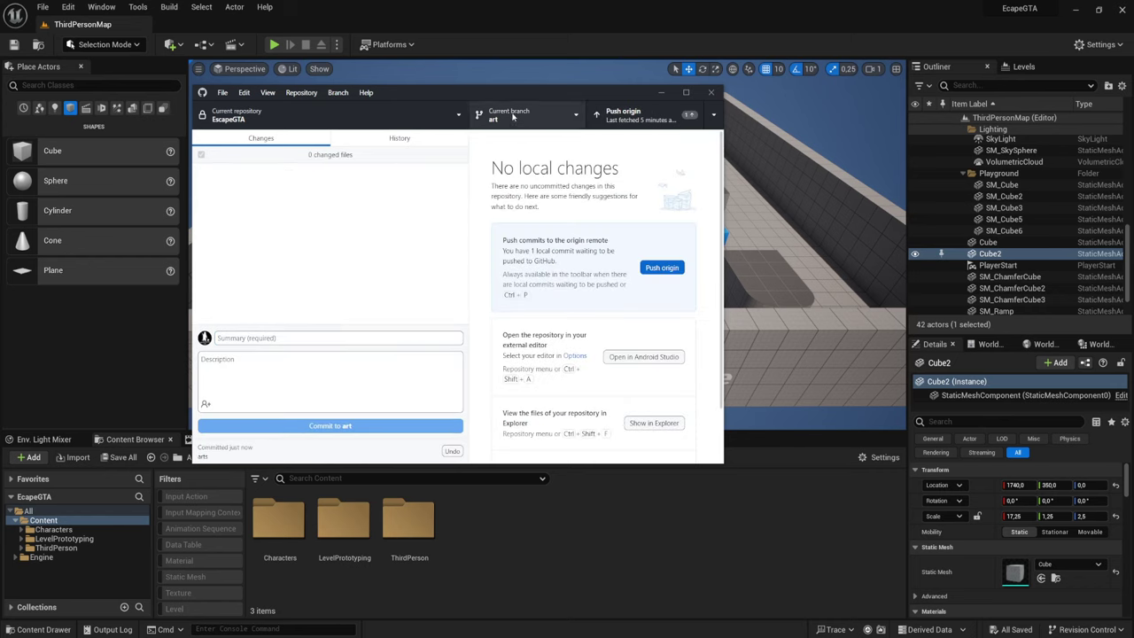
pyautogui.hotkey('ctrl', 'p')
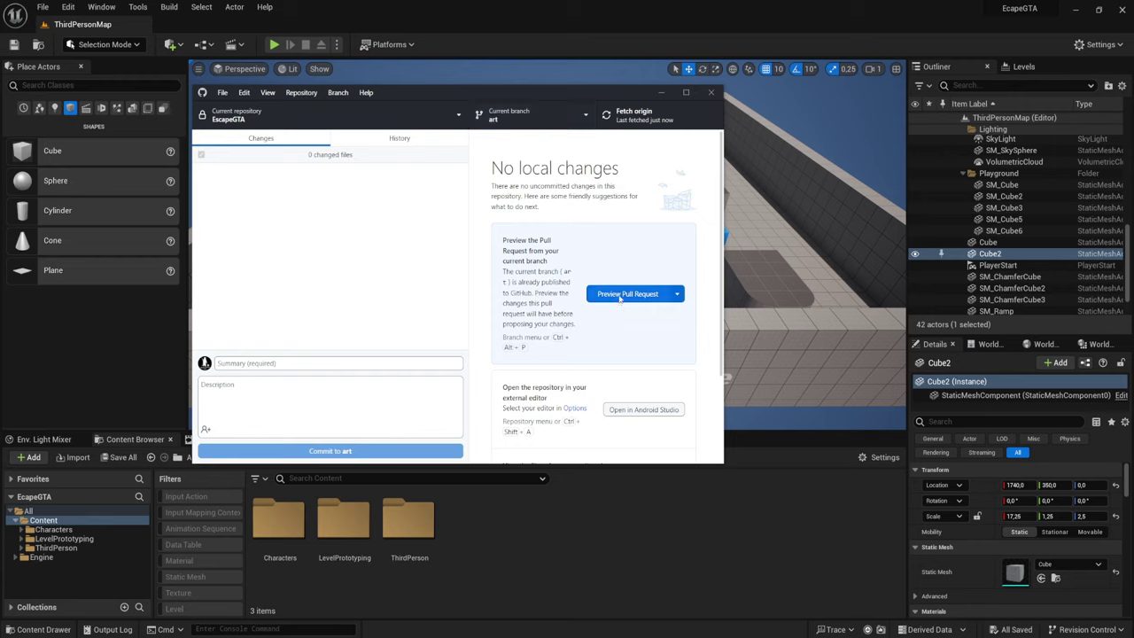
pyautogui.click(620, 295)
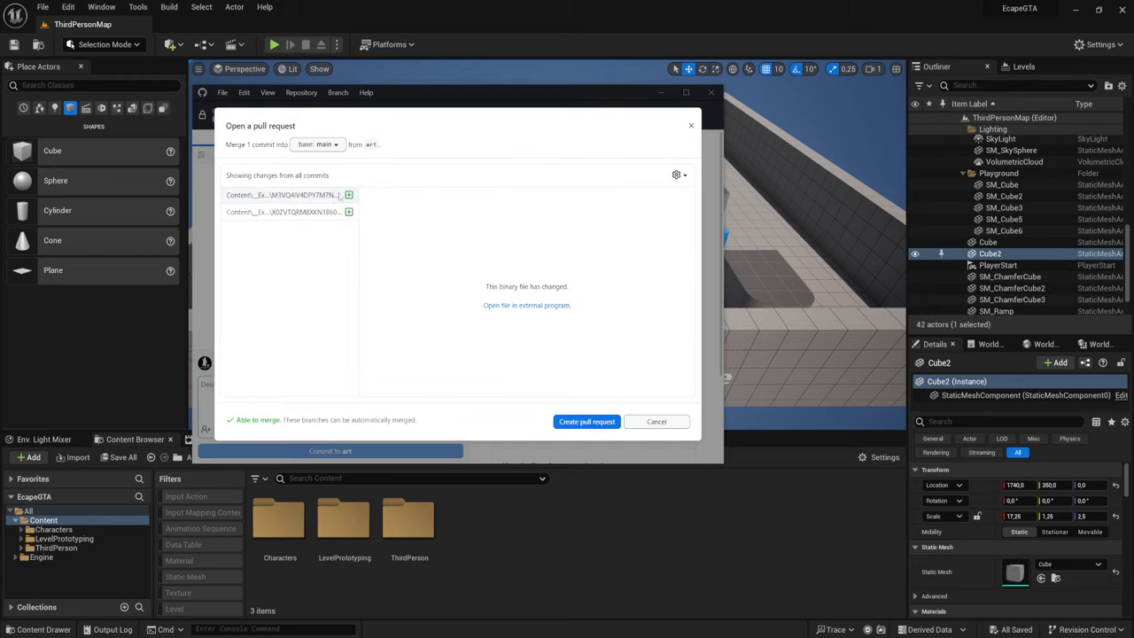
pyautogui.click(593, 422)
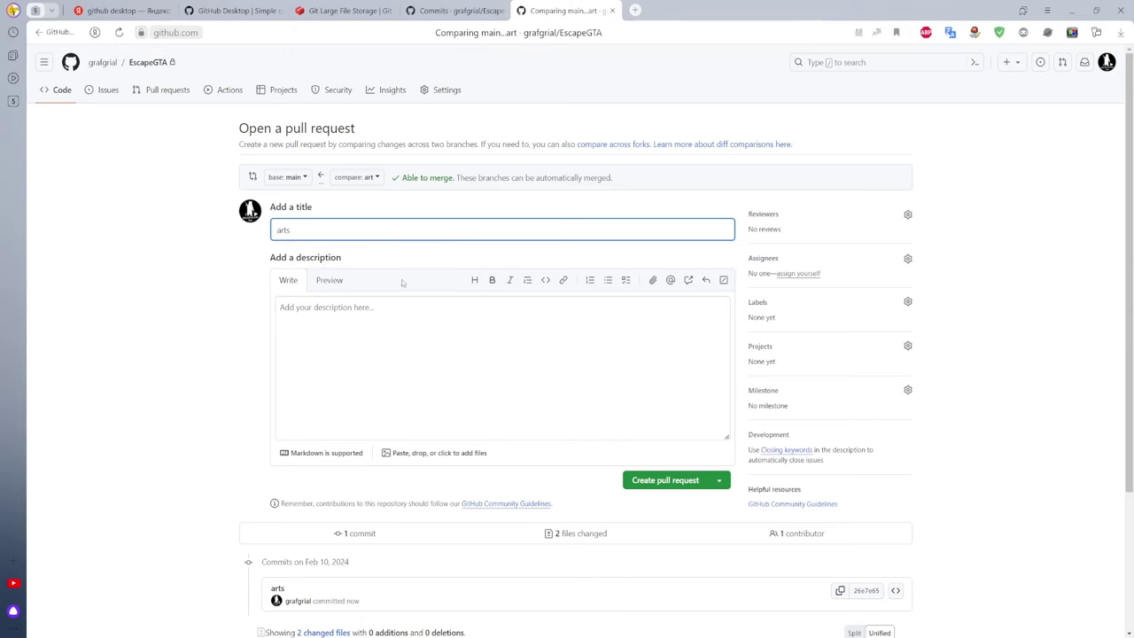
pyautogui.click(611, 10)
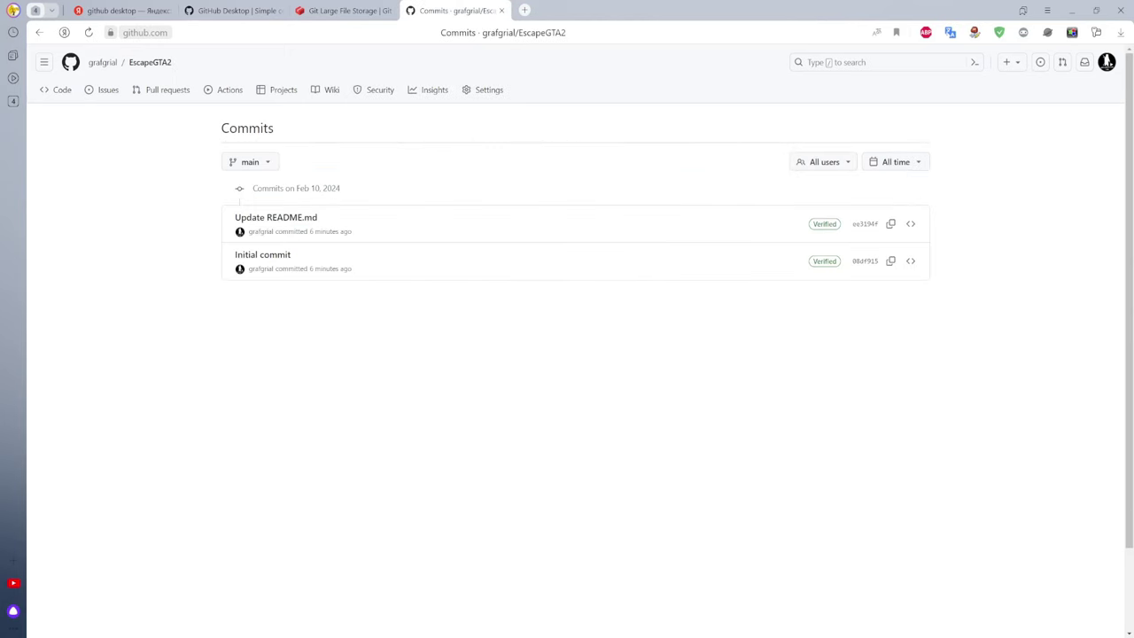
pyautogui.click(1072, 11)
# Make merge the current branch of EscapeGTA and publish it to GitHub
pyautogui.click(530, 115)
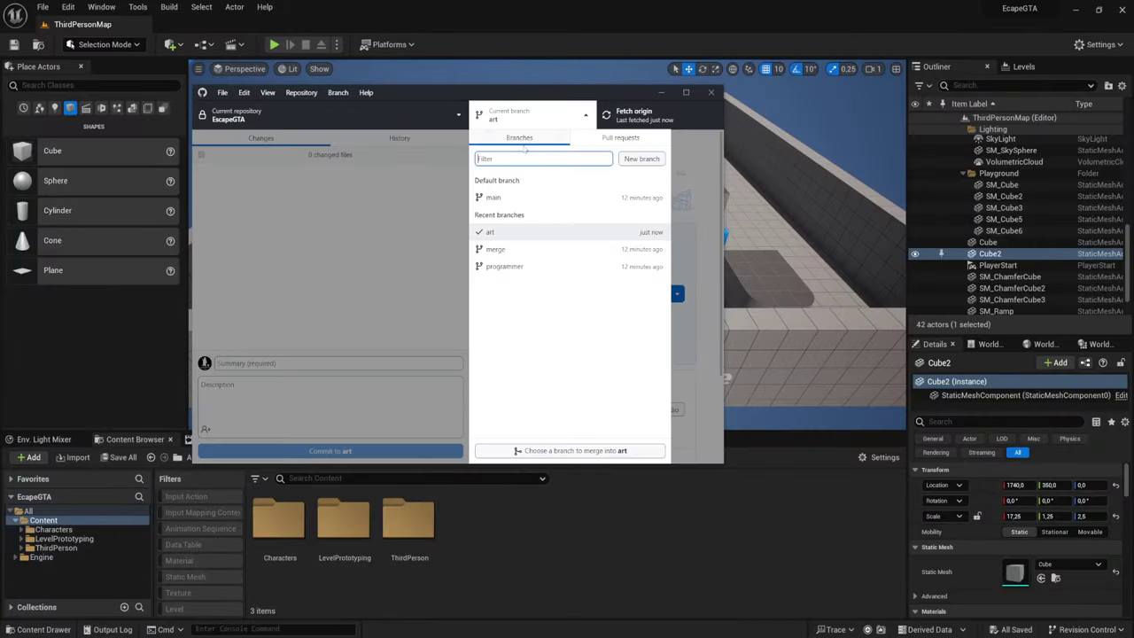
pyautogui.click(531, 249)
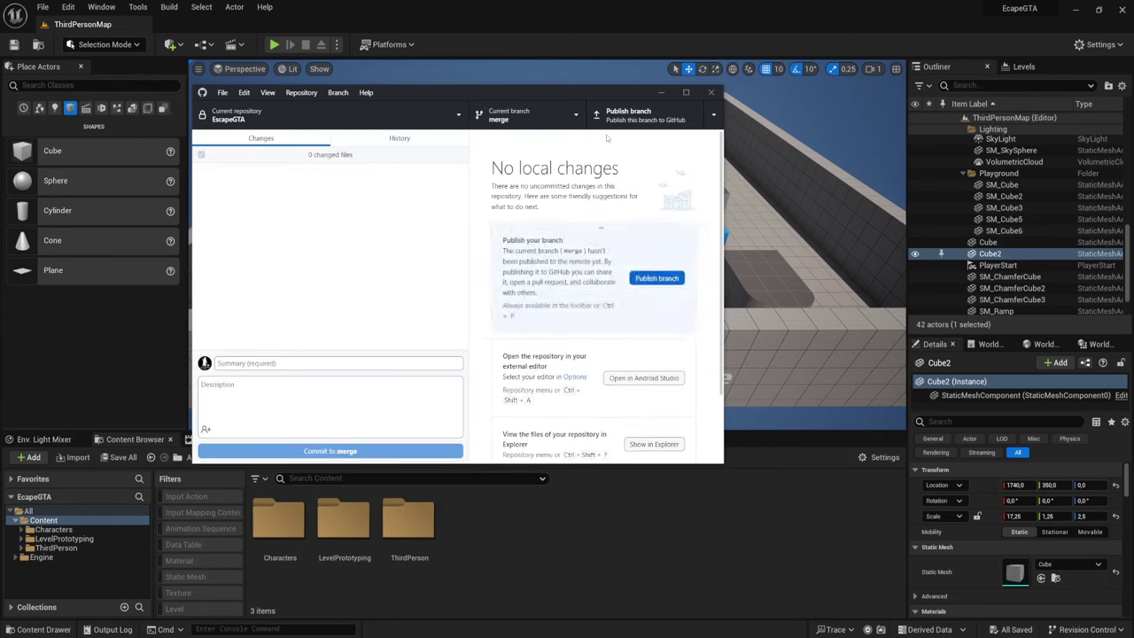
pyautogui.click(656, 278)
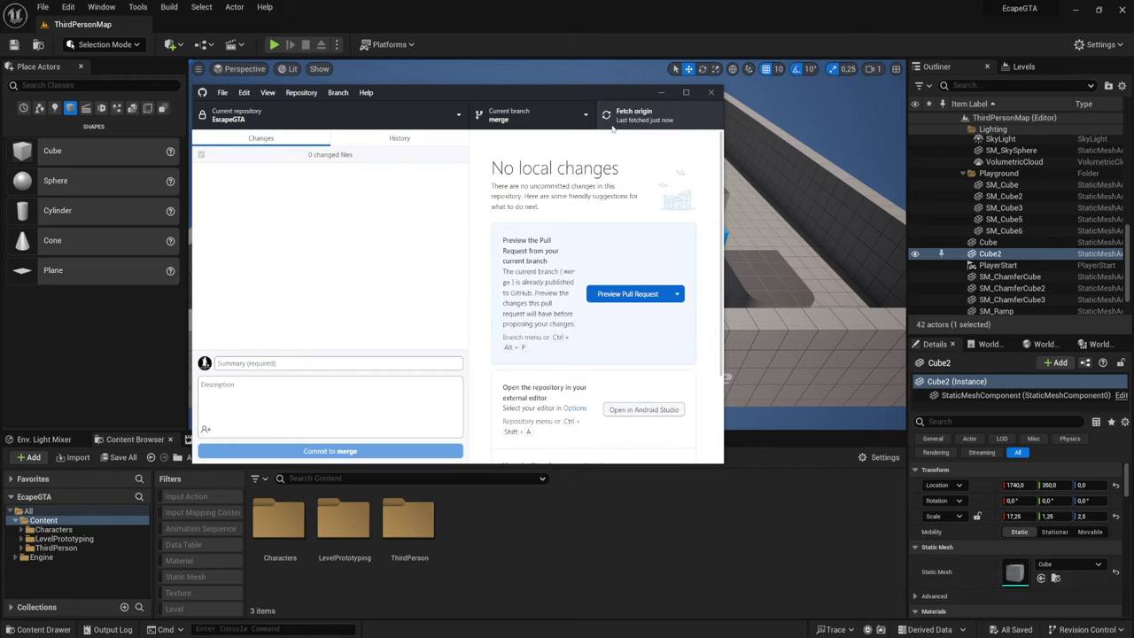
pyautogui.click(609, 121)
pyautogui.click(541, 117)
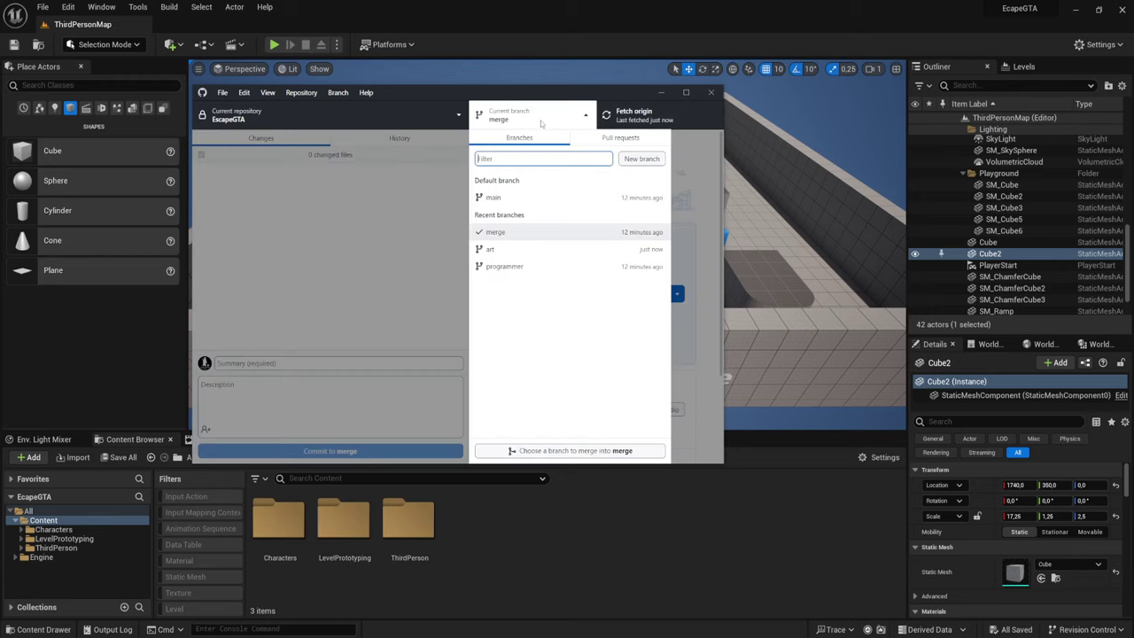
pyautogui.click(514, 234)
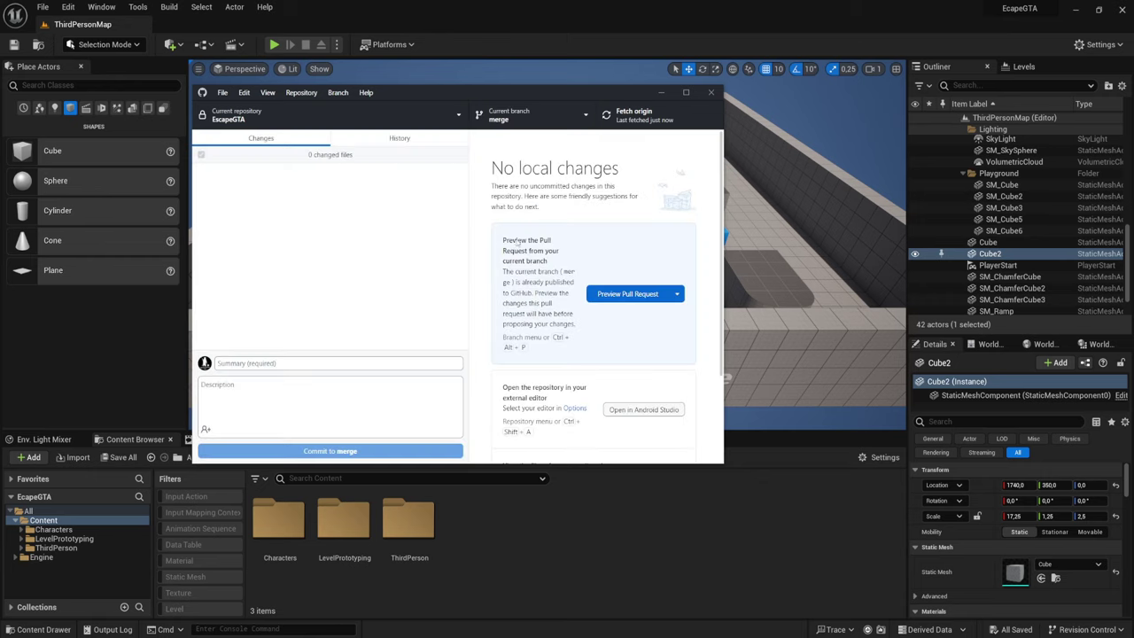
# Set up a merge into the merge branch with art as the source branch
pyautogui.click(590, 117)
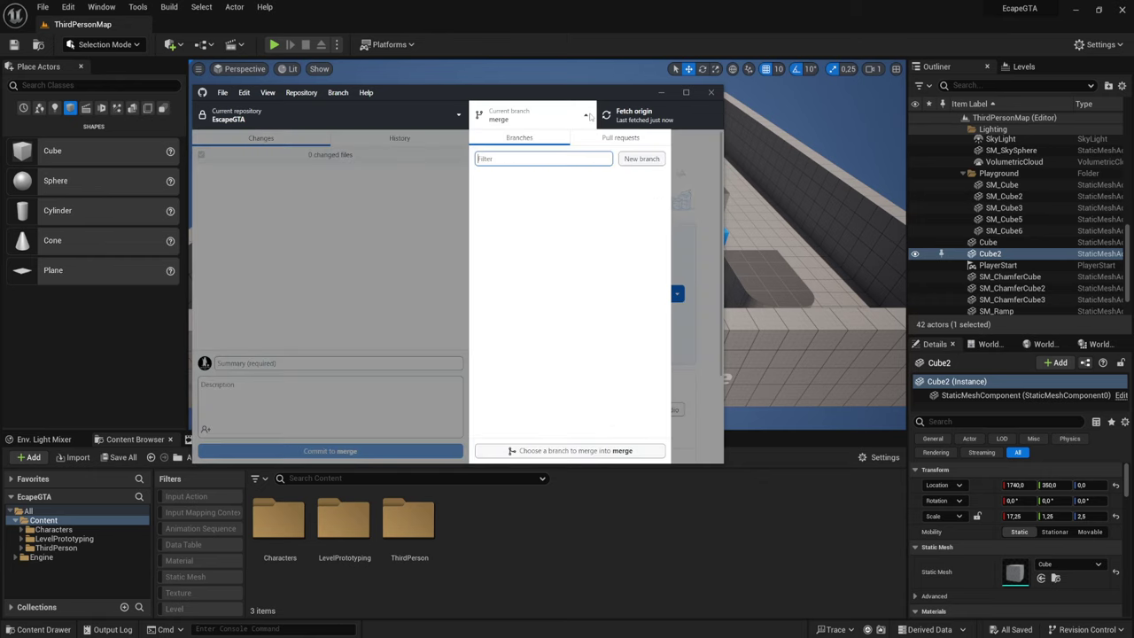
pyautogui.click(567, 450)
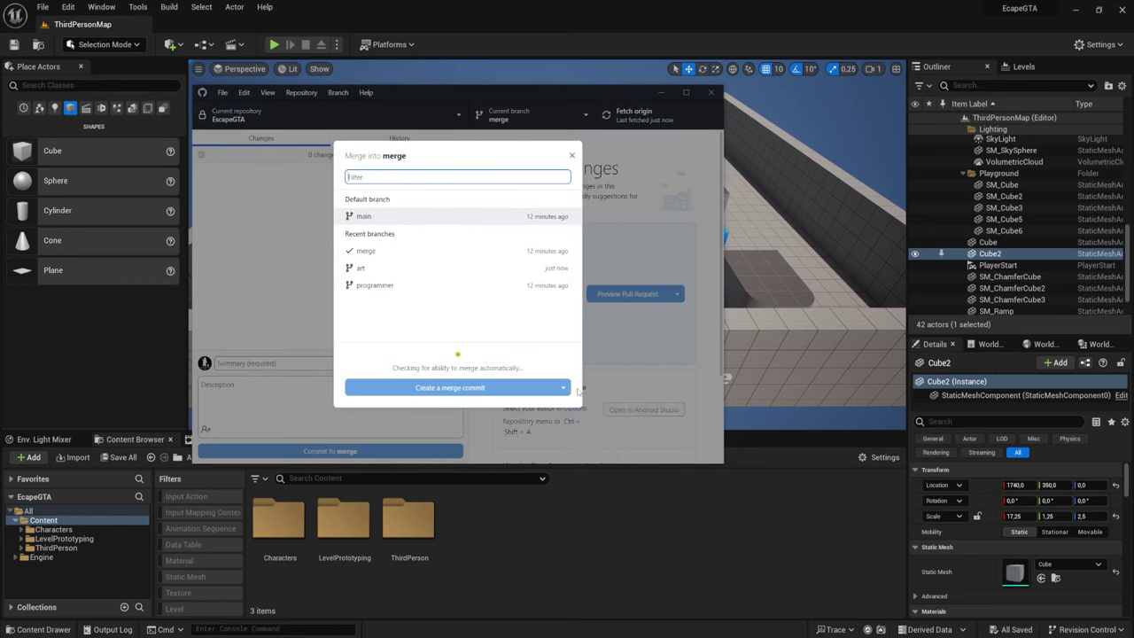
pyautogui.click(369, 269)
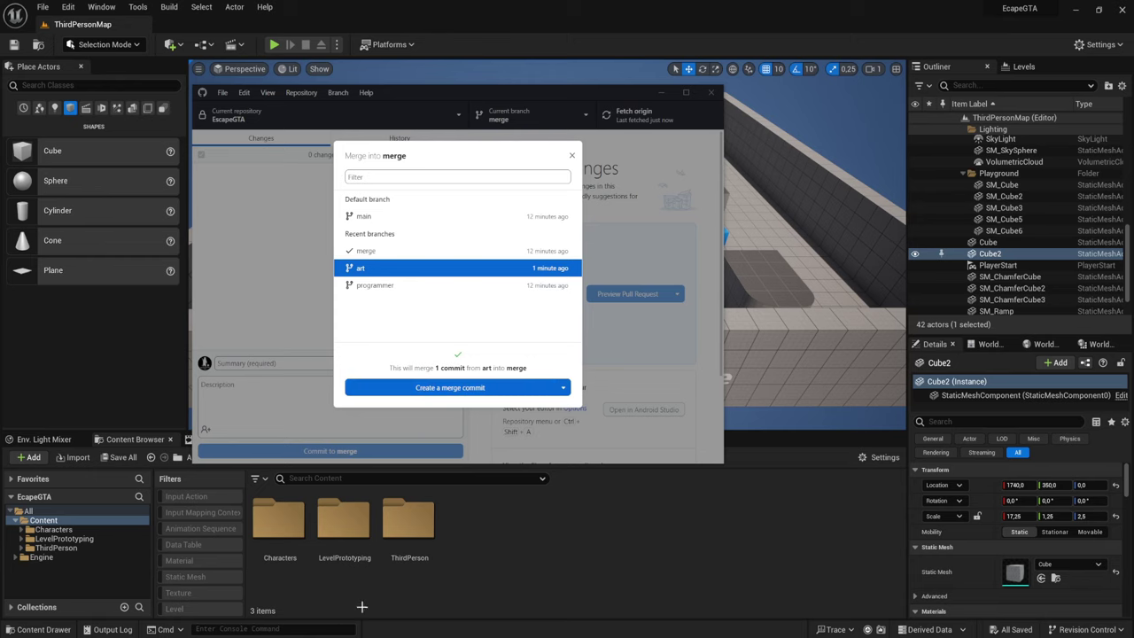
# Switch to Paint, trace over the connection from Art to the merge line in the diagram, and return to GitHub Desktop
pyautogui.hotkey('alt', 'Tab')
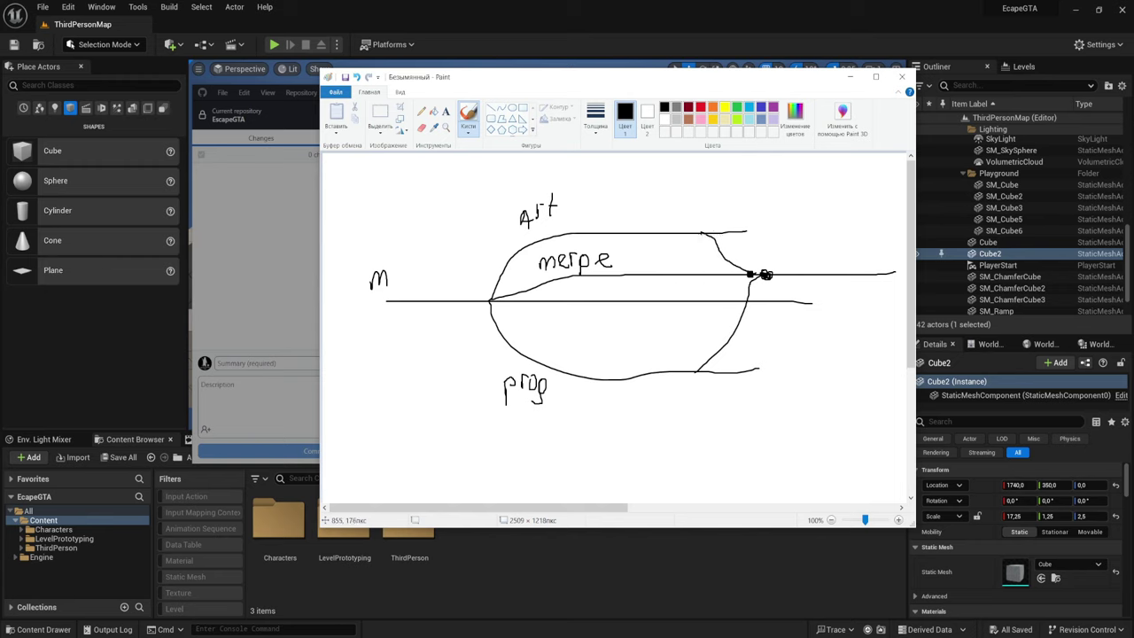
pyautogui.moveTo(702, 233)
pyautogui.mouseDown()
pyautogui.moveTo(752, 274)
pyautogui.moveTo(696, 229)
pyautogui.mouseUp()
pyautogui.hotkey('alt', 'Tab')
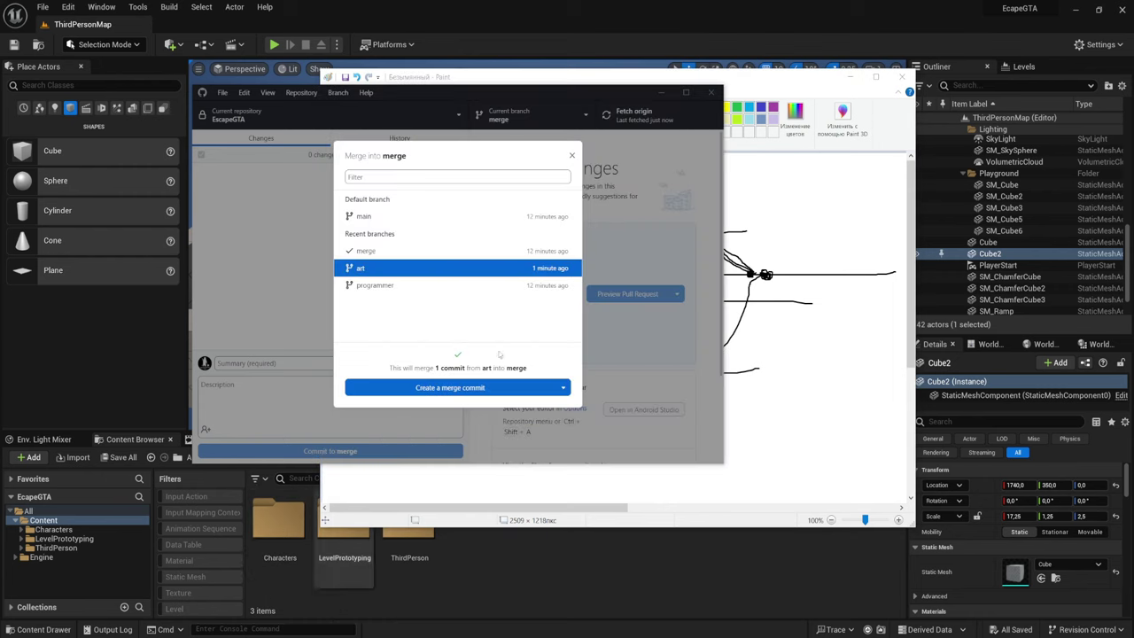
# Create the merge commit from art into merge and push it to origin, keeping merge as the current branch
pyautogui.click(456, 388)
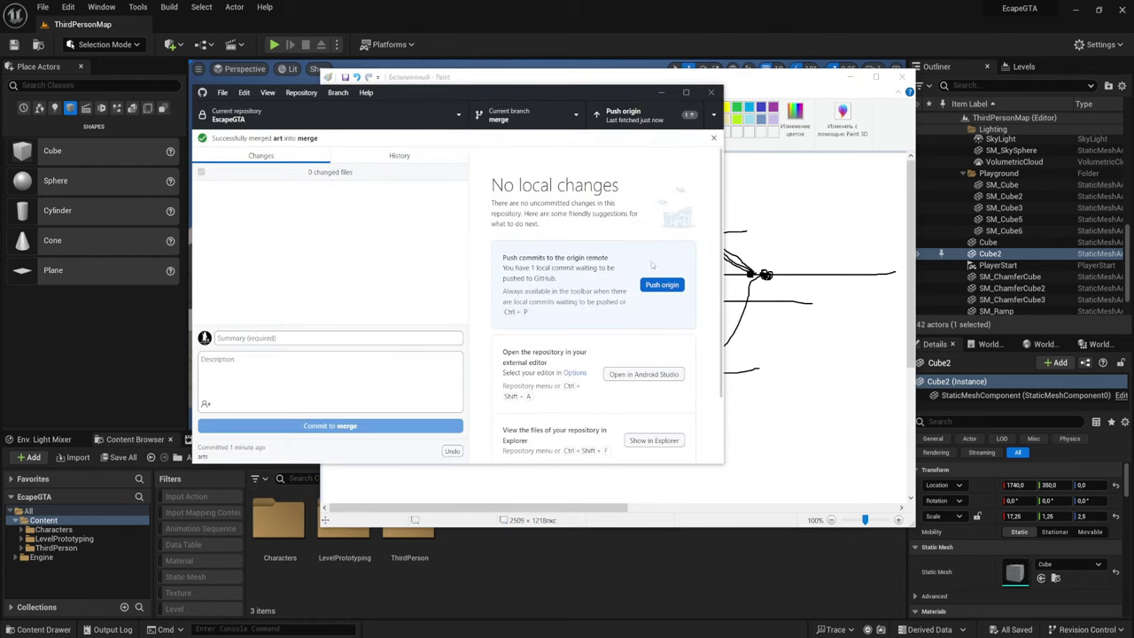
pyautogui.click(661, 284)
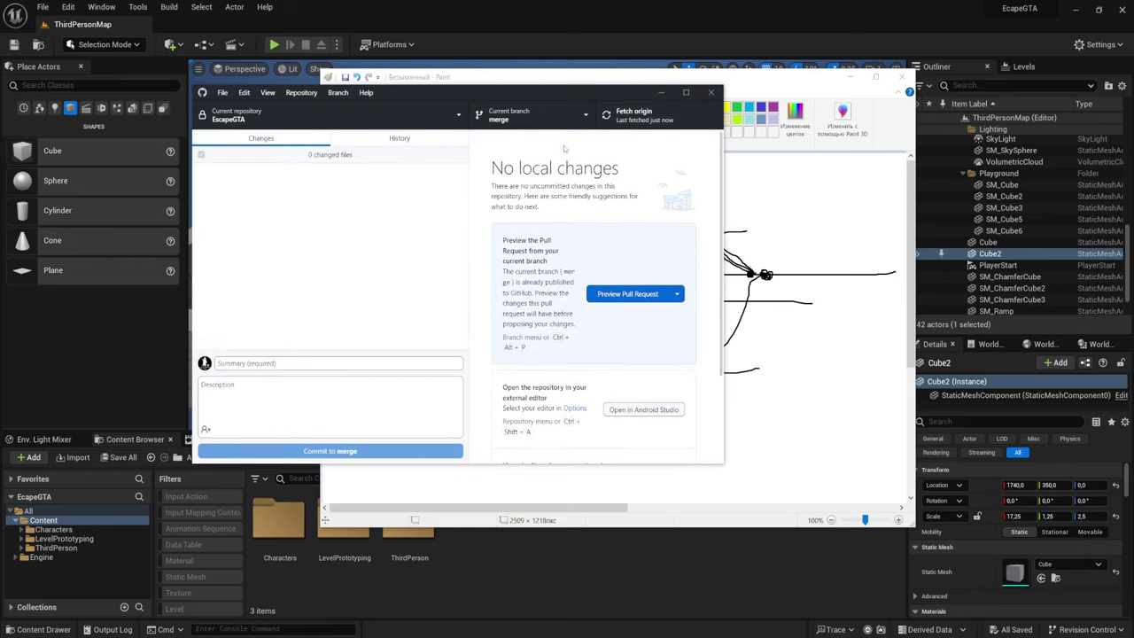
pyautogui.click(576, 120)
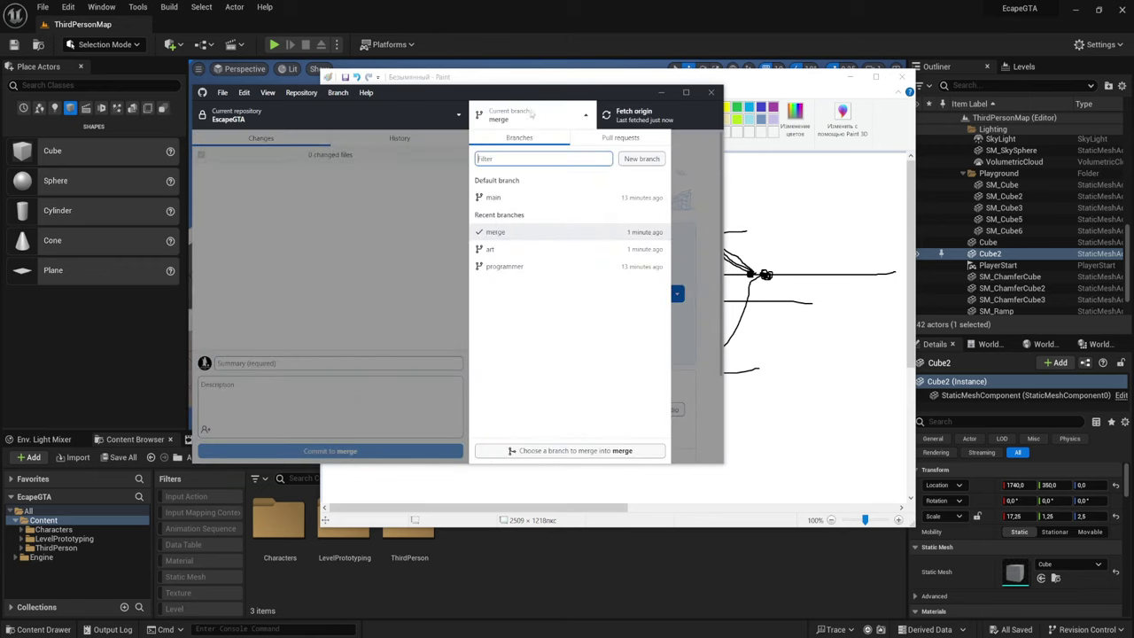
pyautogui.click(512, 235)
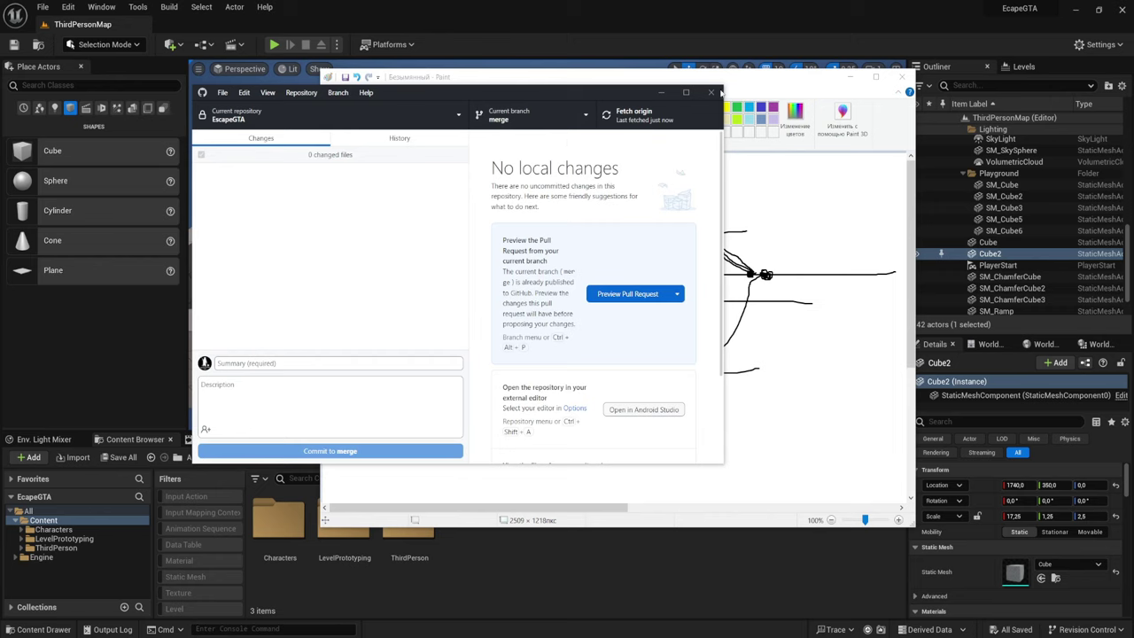
# Publish the programmer branch to GitHub and return to merge as the current branch
pyautogui.click(500, 124)
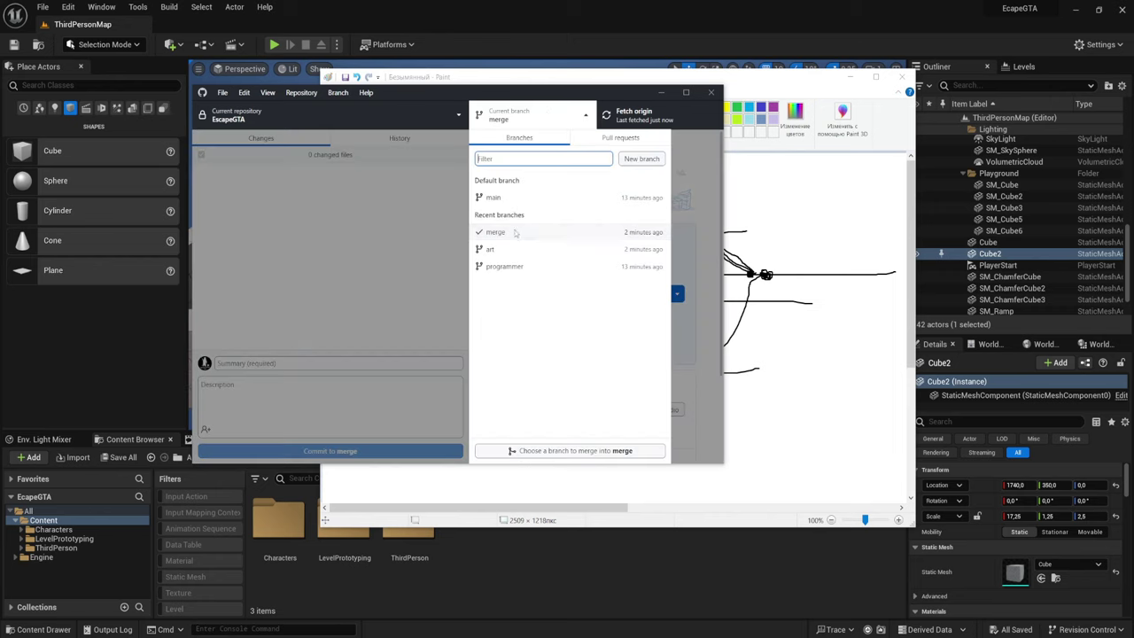
pyautogui.click(505, 266)
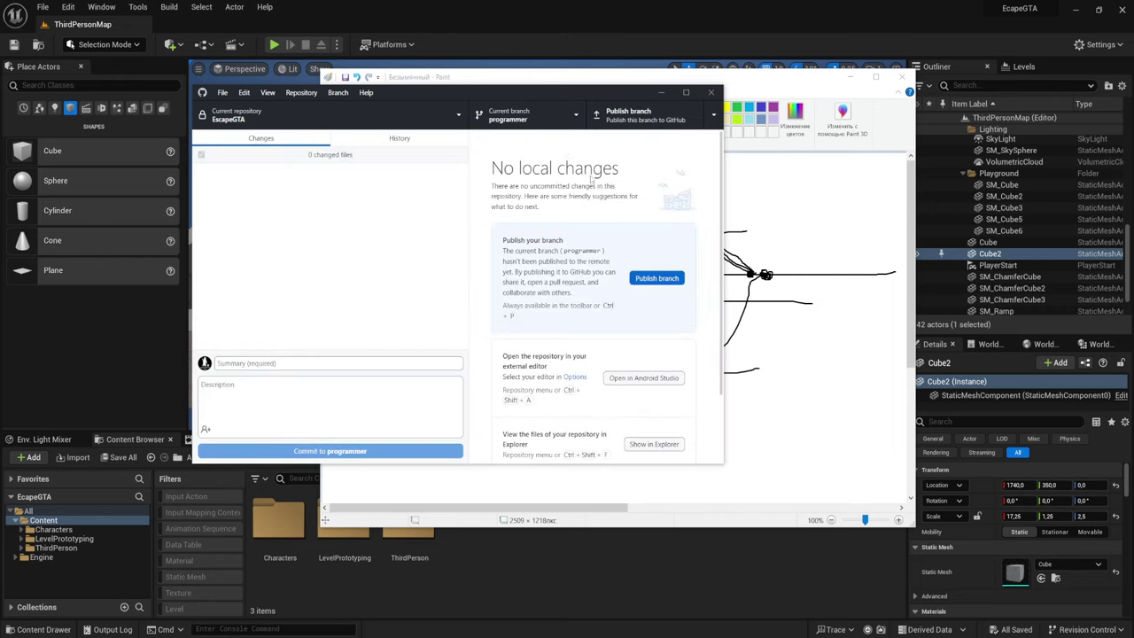
pyautogui.click(643, 279)
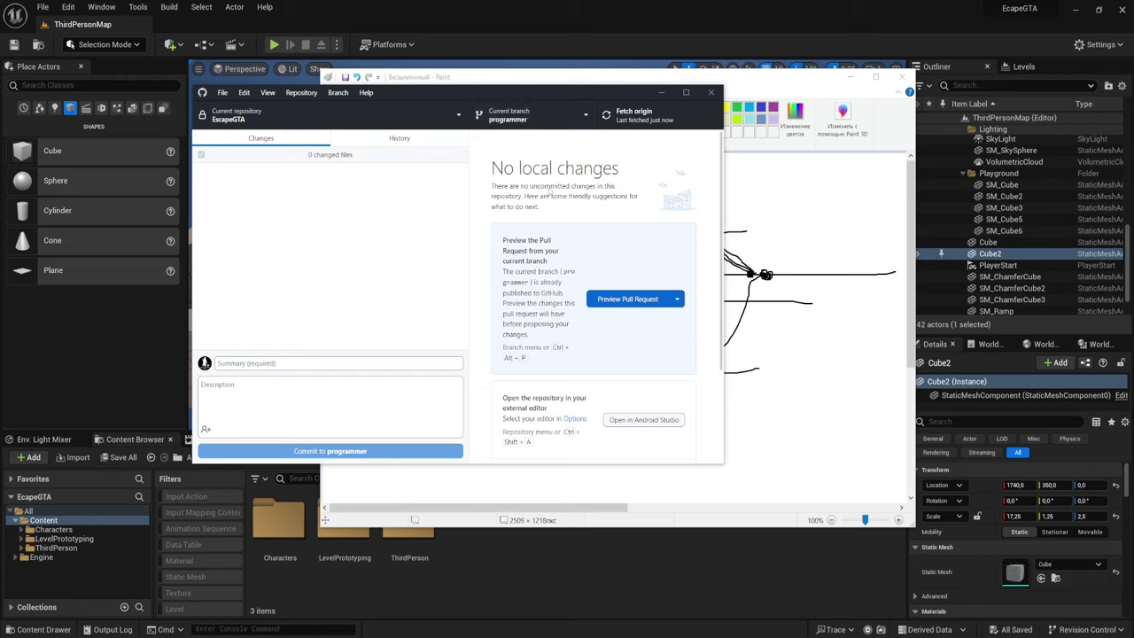
pyautogui.click(545, 125)
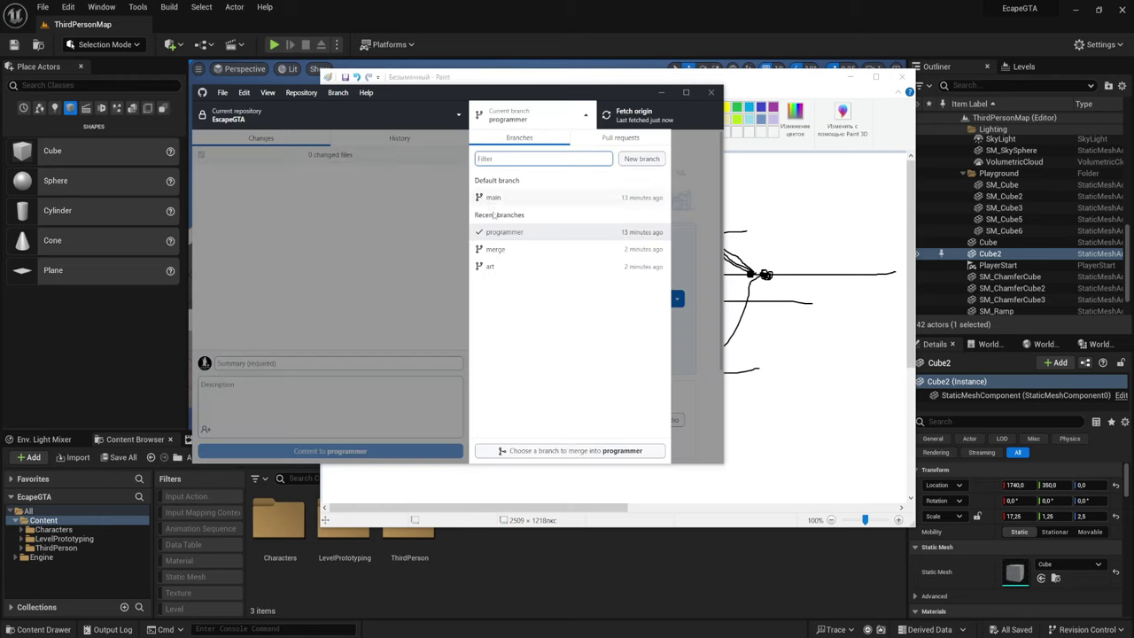
pyautogui.click(495, 249)
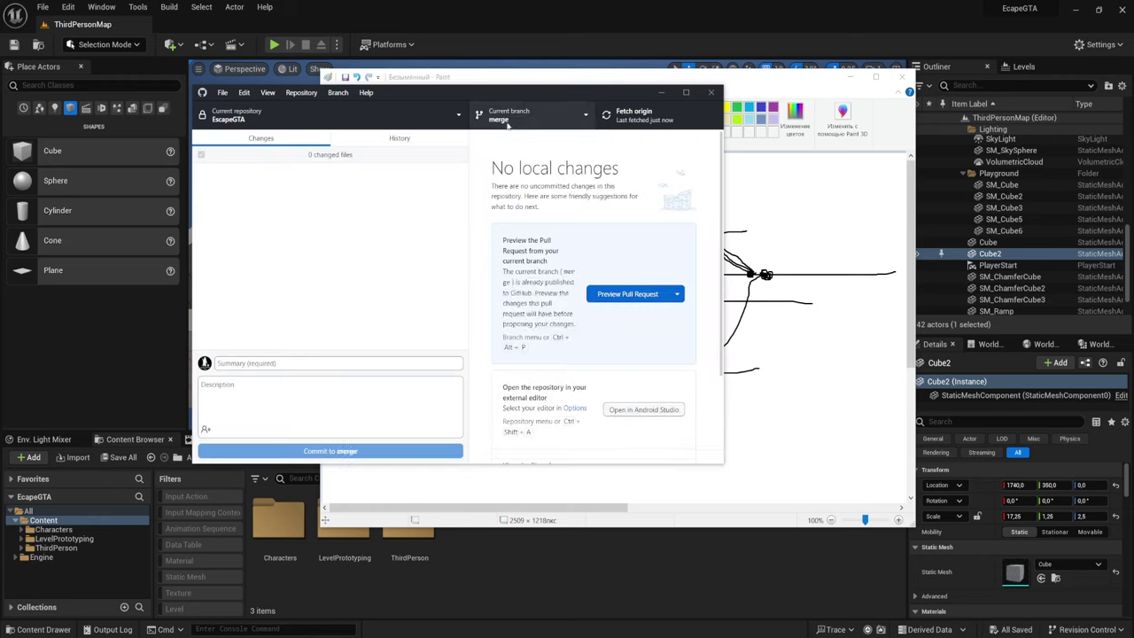
# Minimize GitHub Desktop and close the Paint branch diagram without saving it
pyautogui.click(663, 93)
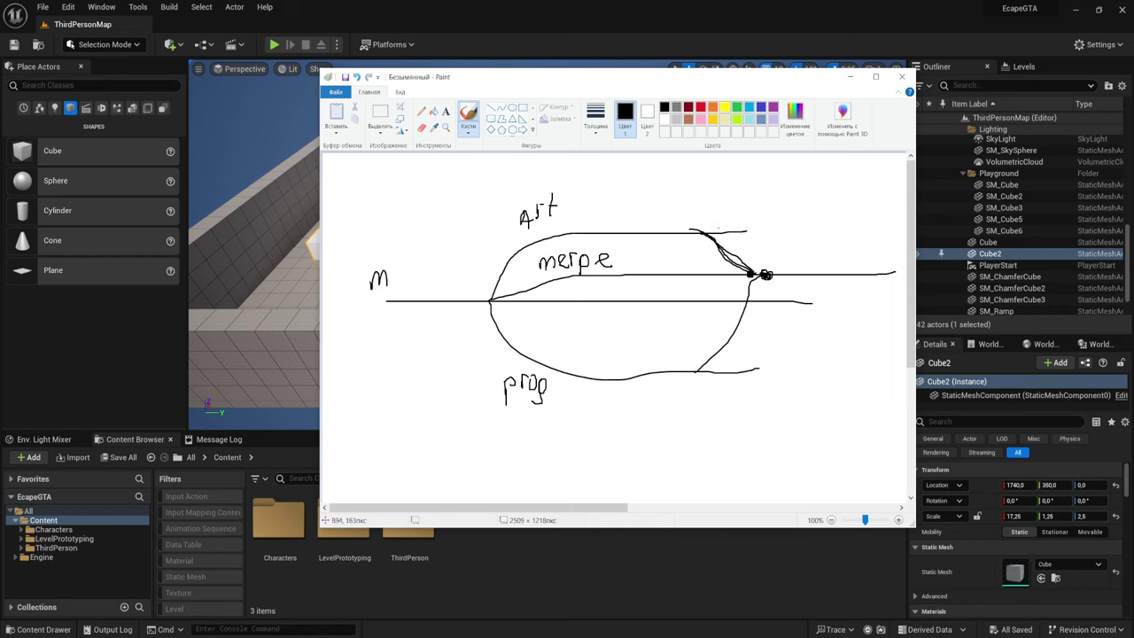
pyautogui.click(902, 77)
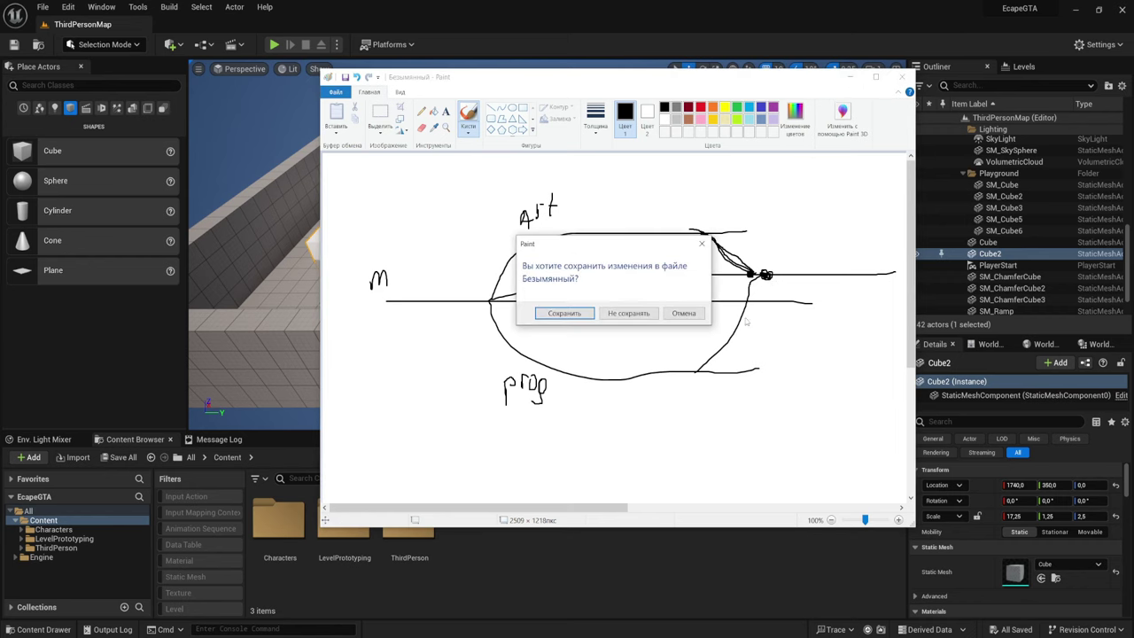
pyautogui.click(651, 315)
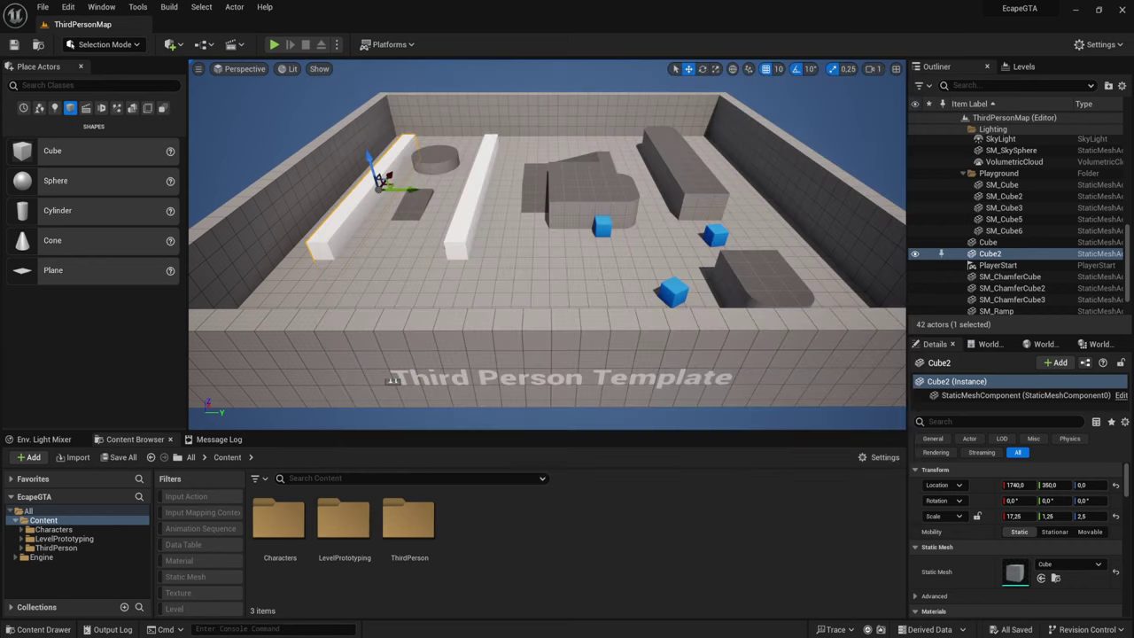
# Delete the floor SM_Cube from the ThirdPersonMap level in Unreal Editor and save the level
pyautogui.click(497, 207)
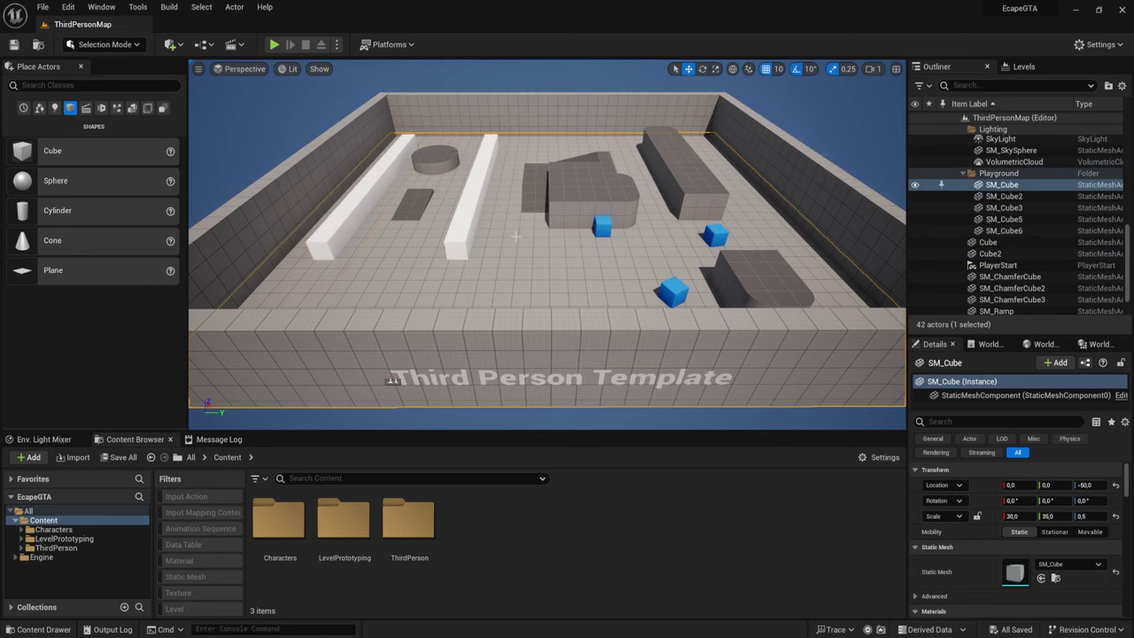
pyautogui.press('Delete')
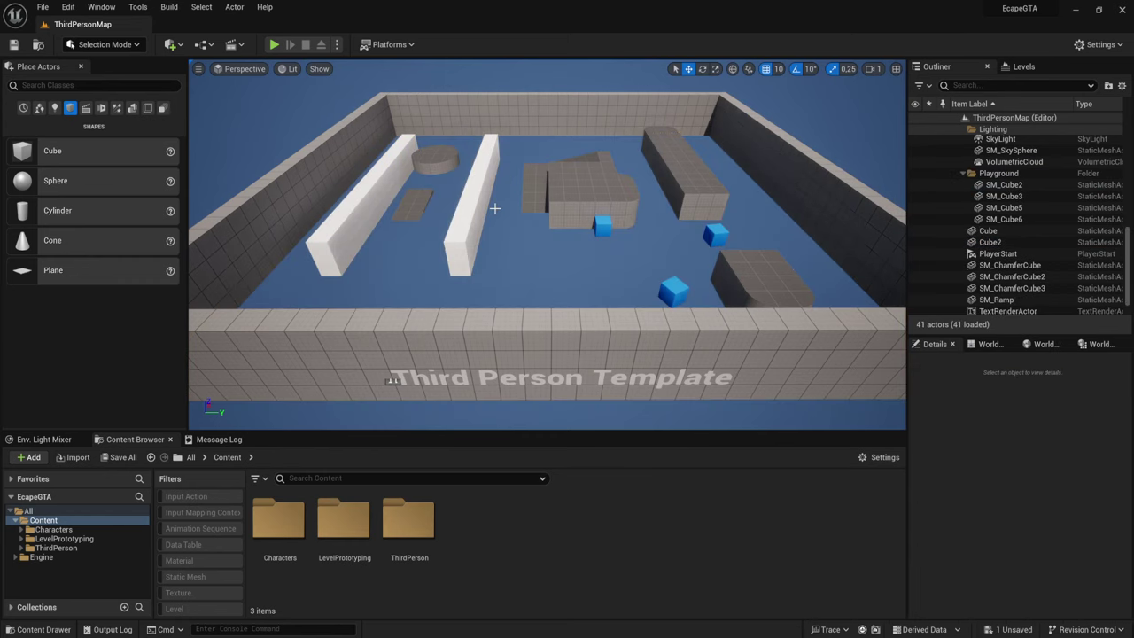
pyautogui.click(13, 45)
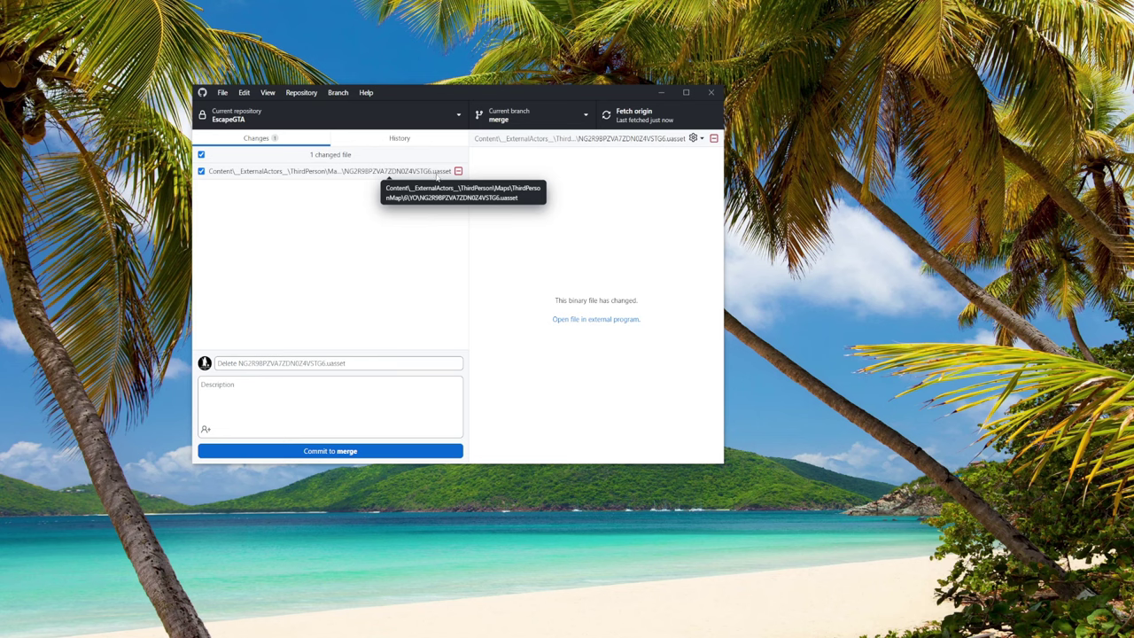
# Switch to GitHub Desktop and check which actions are available for the deleted floor's .uasset file
pyautogui.rightClick(432, 175)
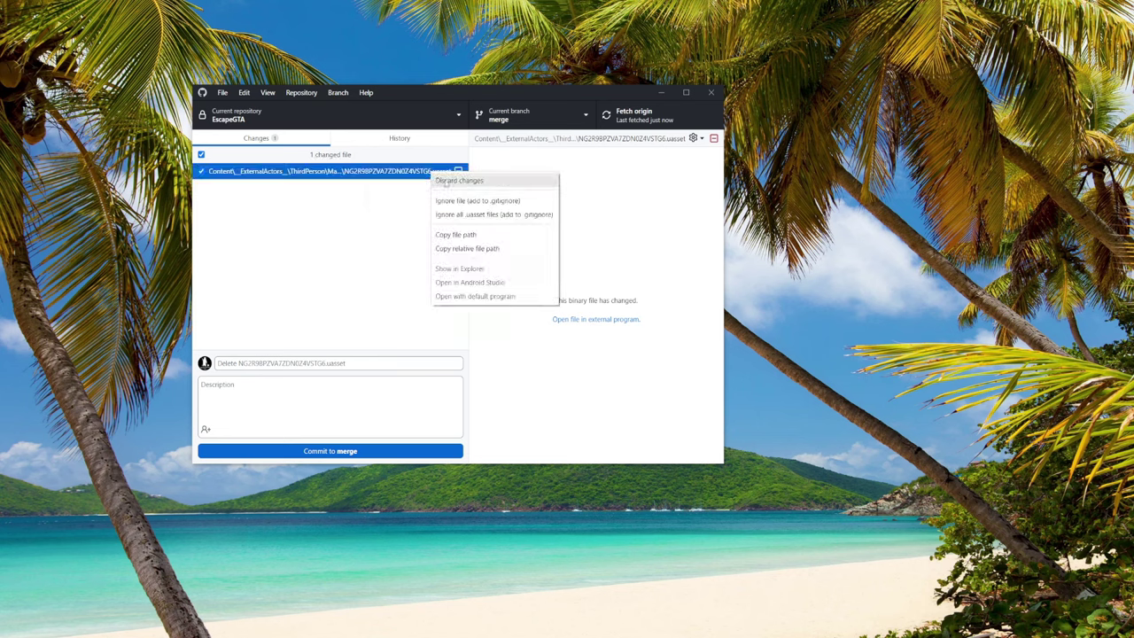
pyautogui.click(367, 205)
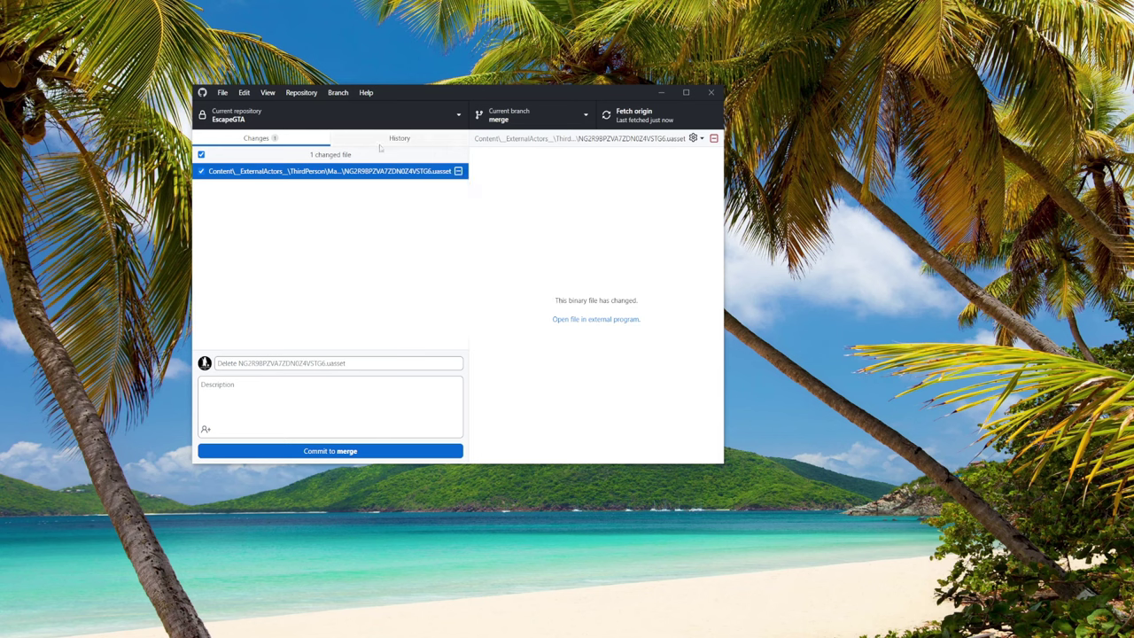
# Commit the deleted floor's .uasset change to merge with the summary "map" and push it to GitHub
pyautogui.click(328, 364)
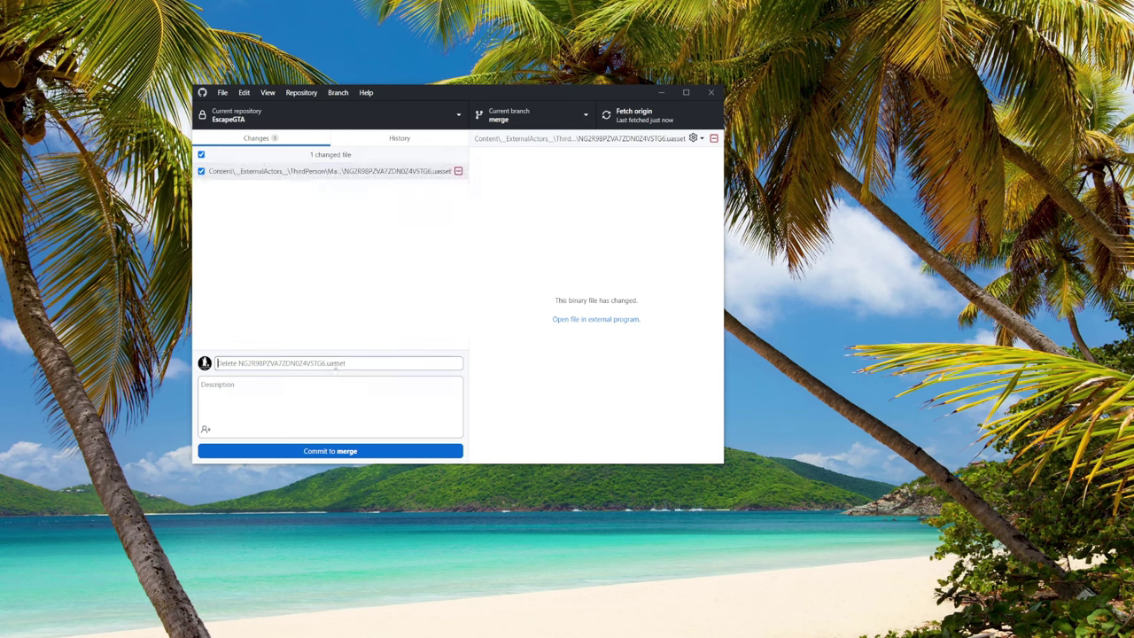
pyautogui.write('sdfsdf')
pyautogui.moveTo(288, 361); pyautogui.dragTo(151, 363)
pyautogui.write('me')
pyautogui.write('p')
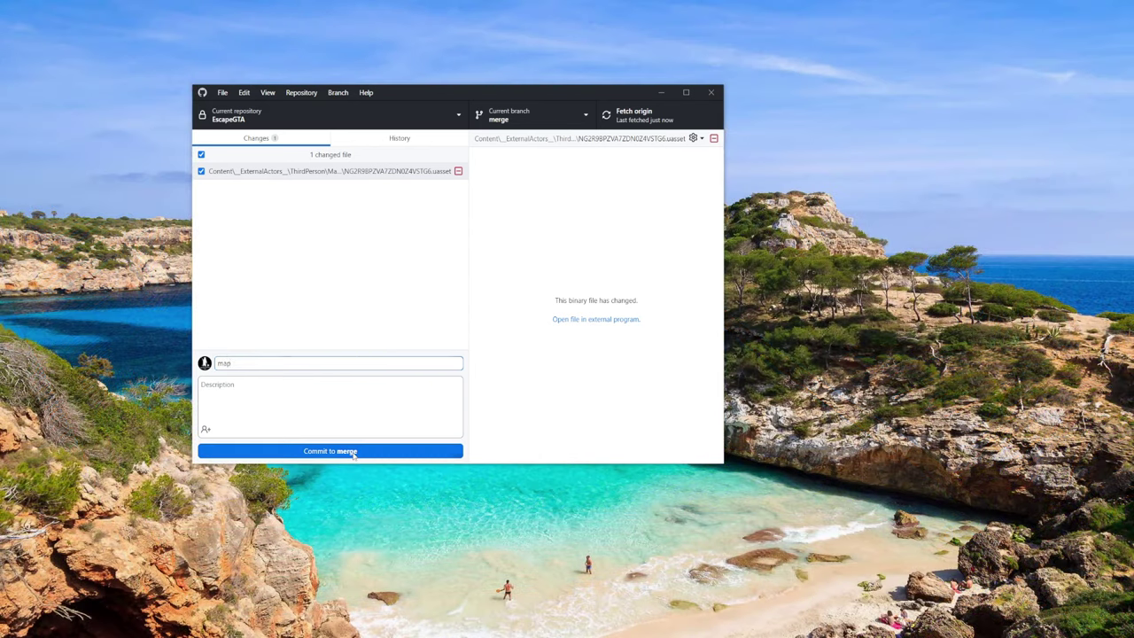
pyautogui.click(351, 453)
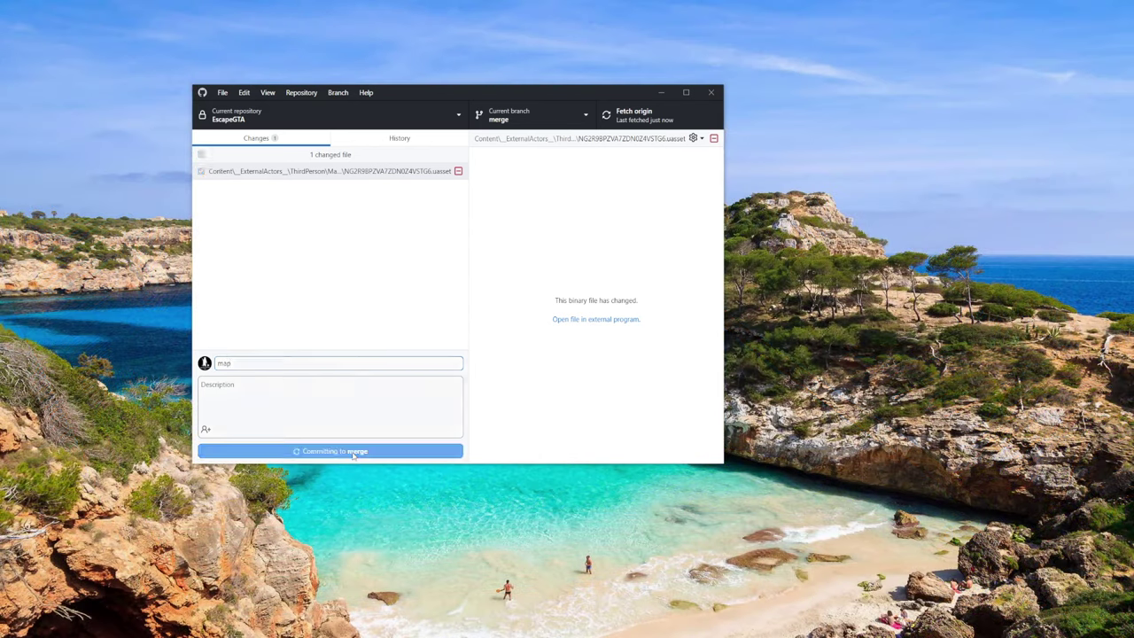
pyautogui.click(642, 115)
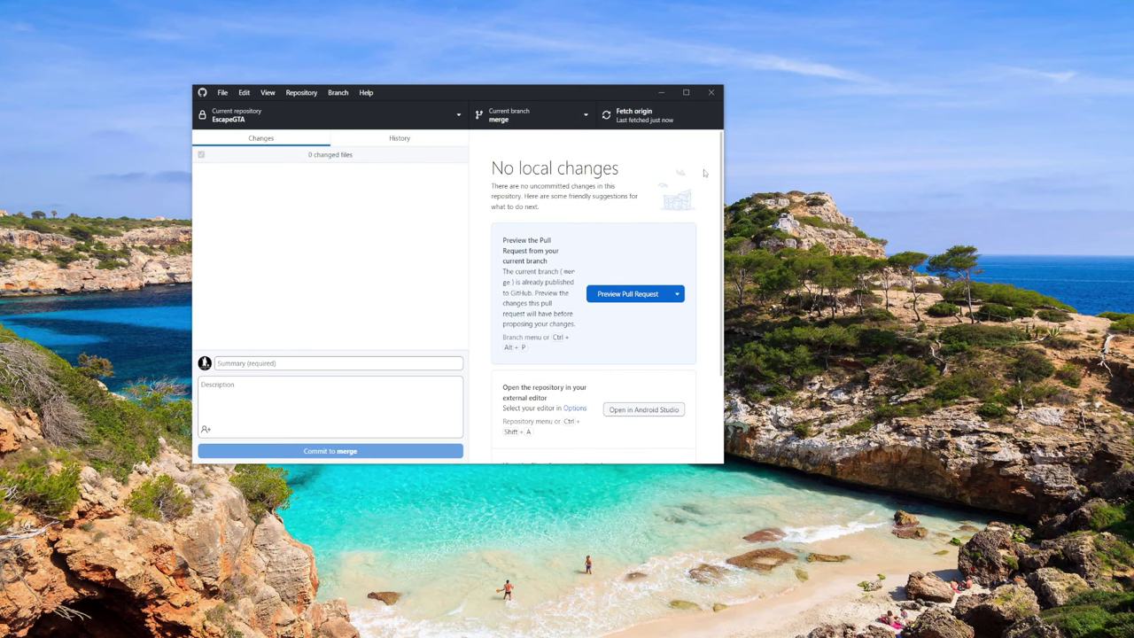
# Revert the changes of the arts commit in the merge branch's history and push the revert to GitHub
pyautogui.moveTo(566, 95); pyautogui.dragTo(626, 87)
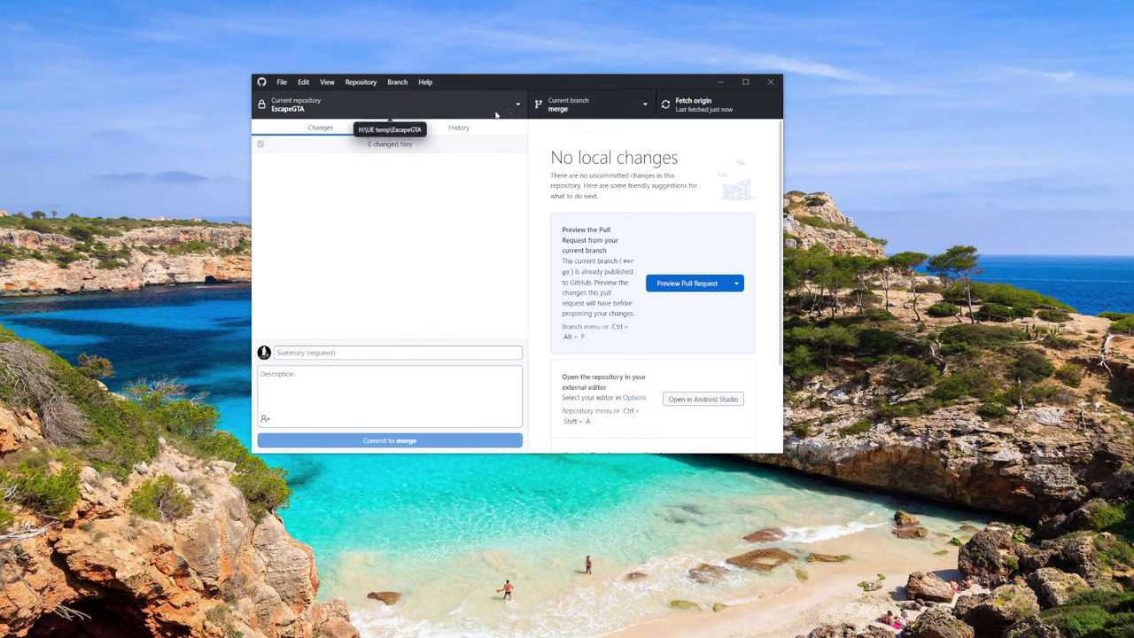
pyautogui.click(458, 127)
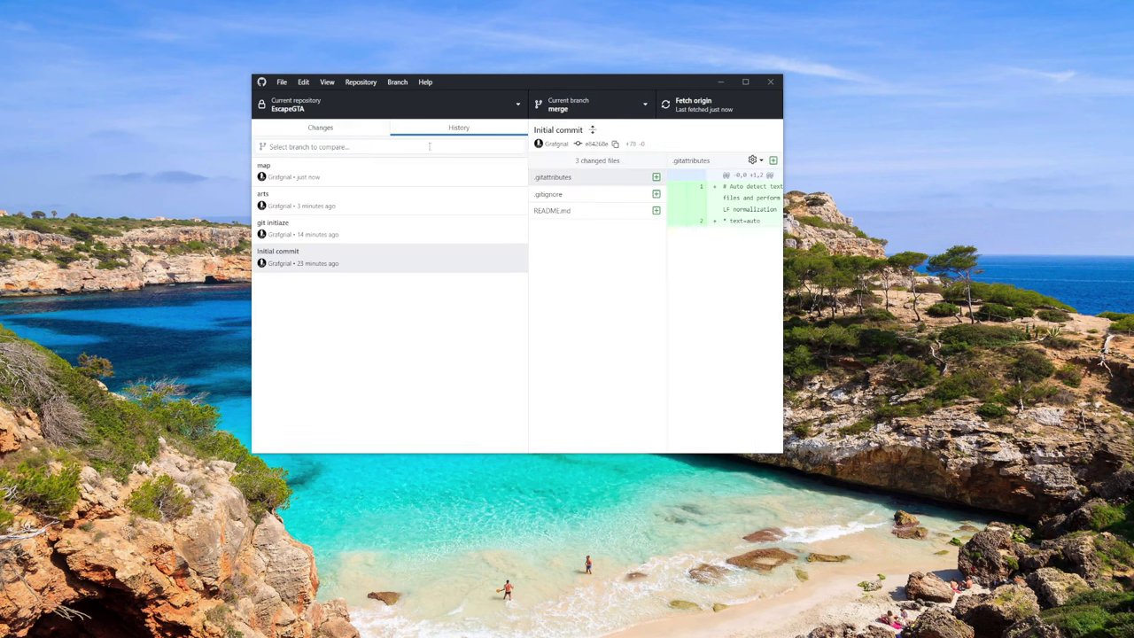
pyautogui.click(300, 174)
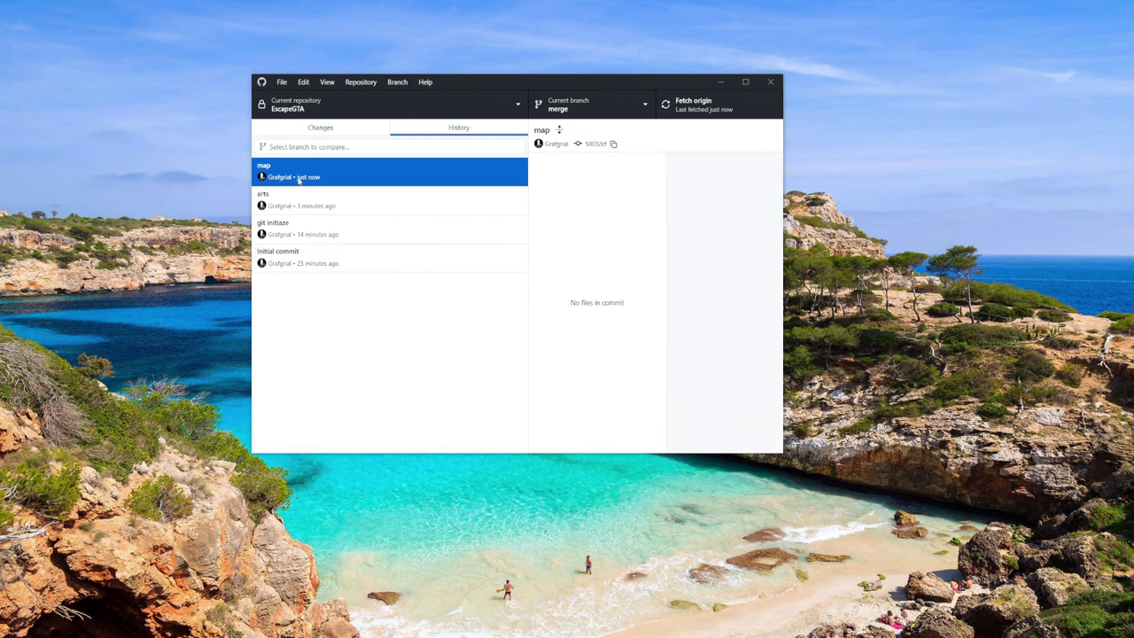
pyautogui.rightClick(419, 178)
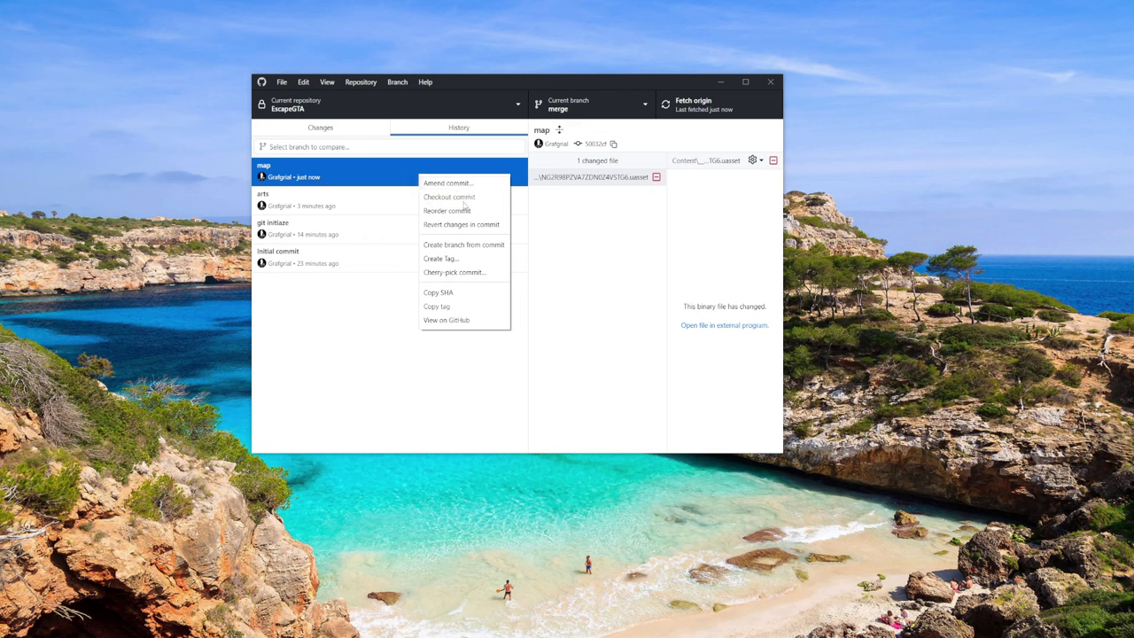
pyautogui.rightClick(339, 201)
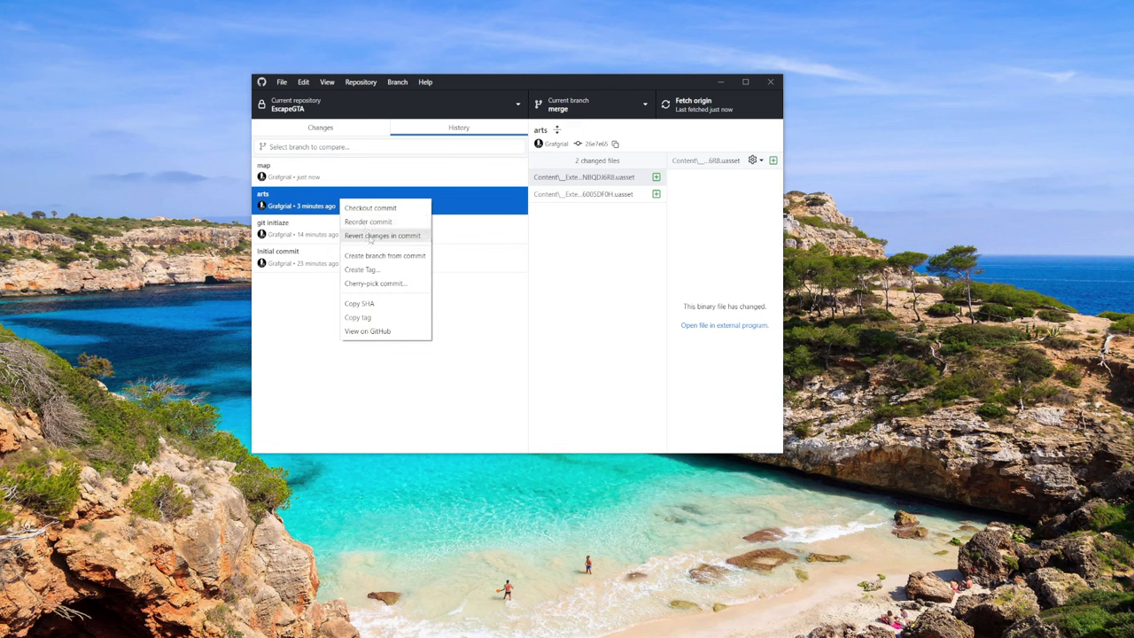
pyautogui.click(372, 237)
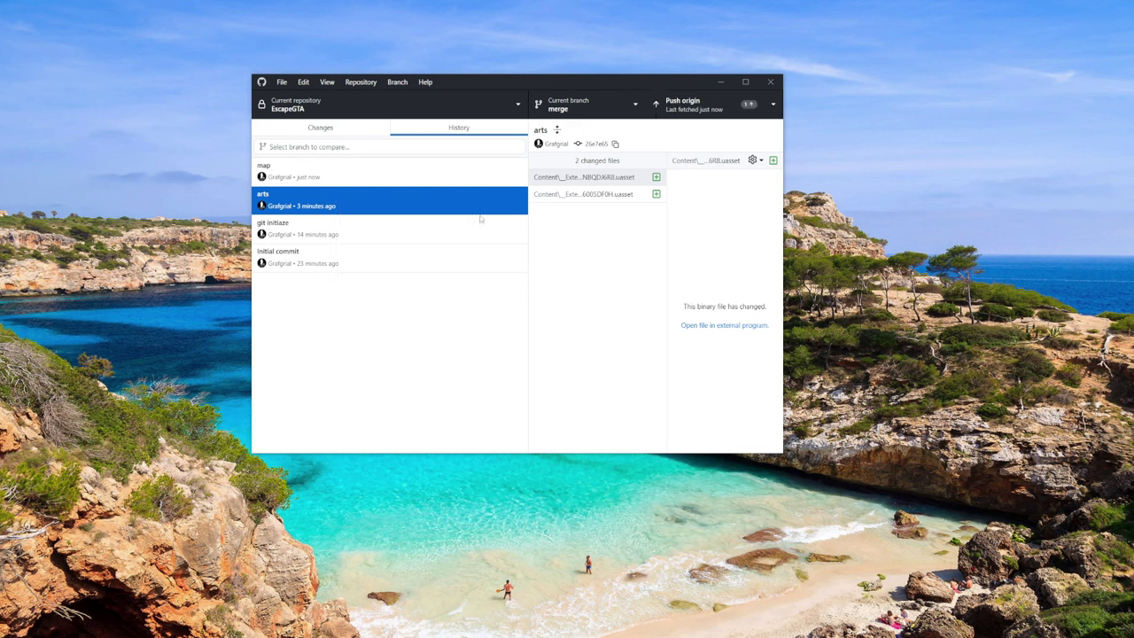
pyautogui.click(682, 105)
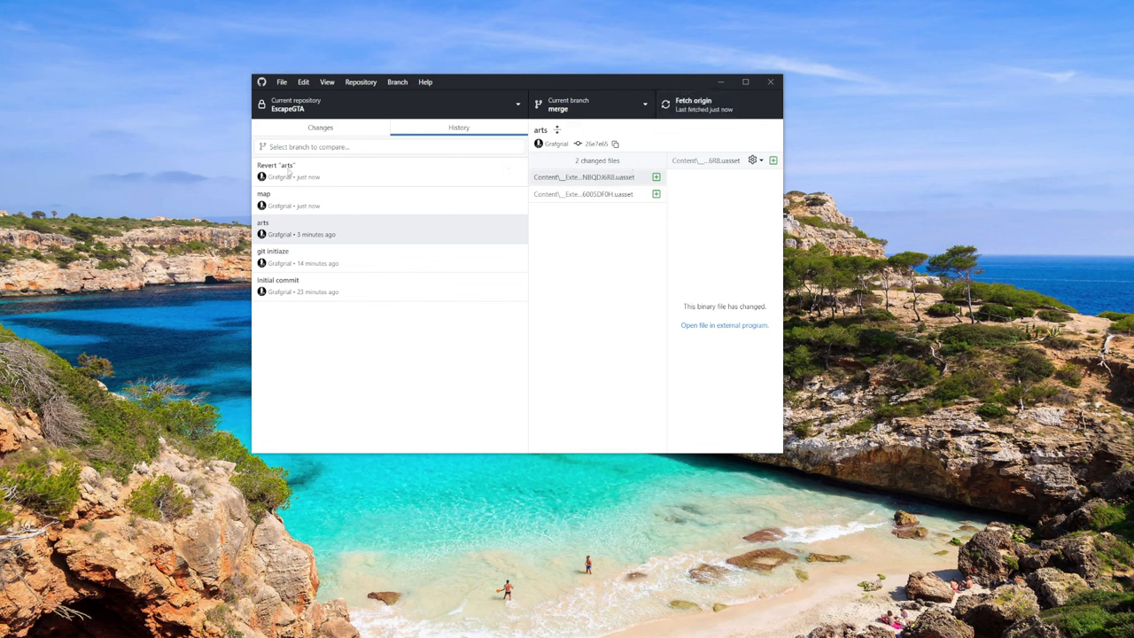
# Show the EscapeGTA repository folder in Explorer and launch EcapeGTA.uproject in Unreal Editor
pyautogui.click(327, 130)
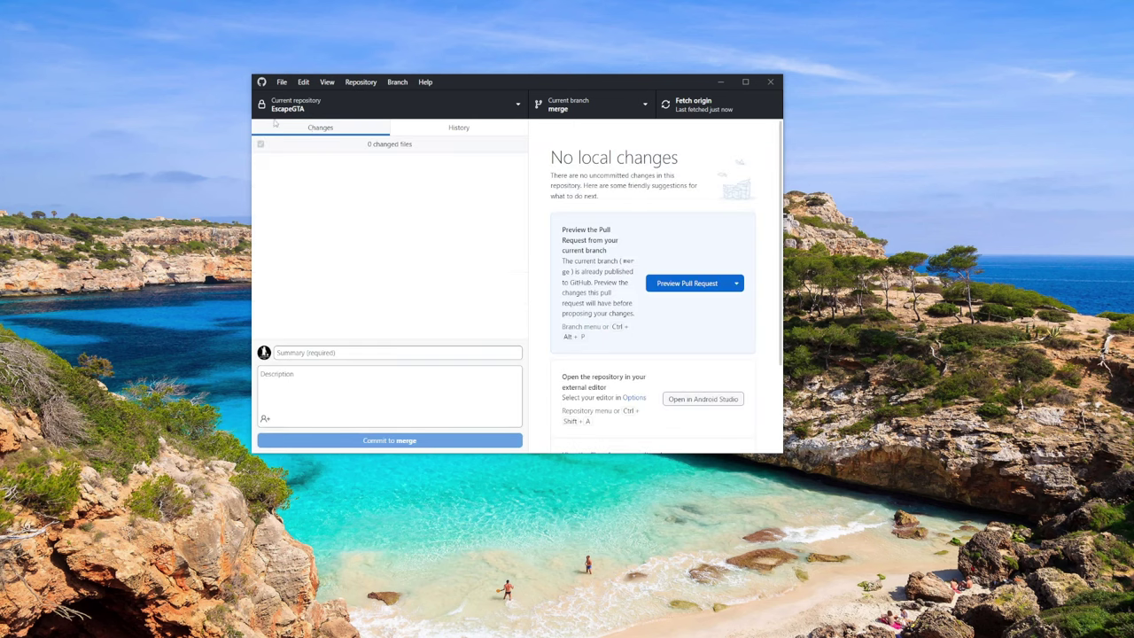
pyautogui.click(301, 106)
pyautogui.rightClick(306, 108)
pyautogui.click(367, 116)
pyautogui.rightClick(450, 103)
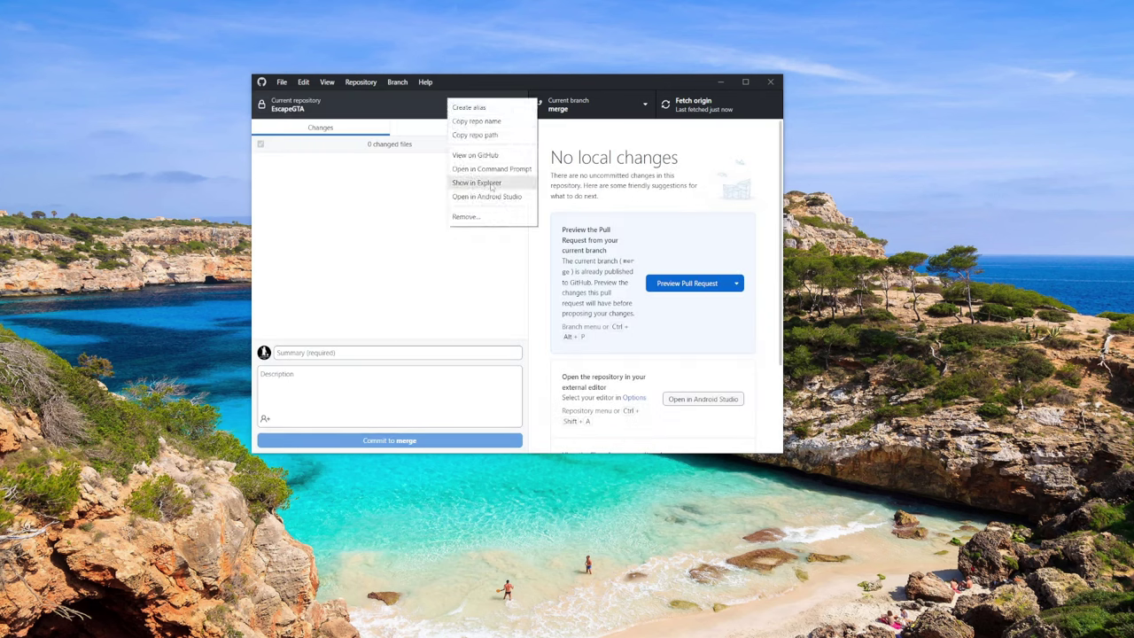
pyautogui.click(492, 186)
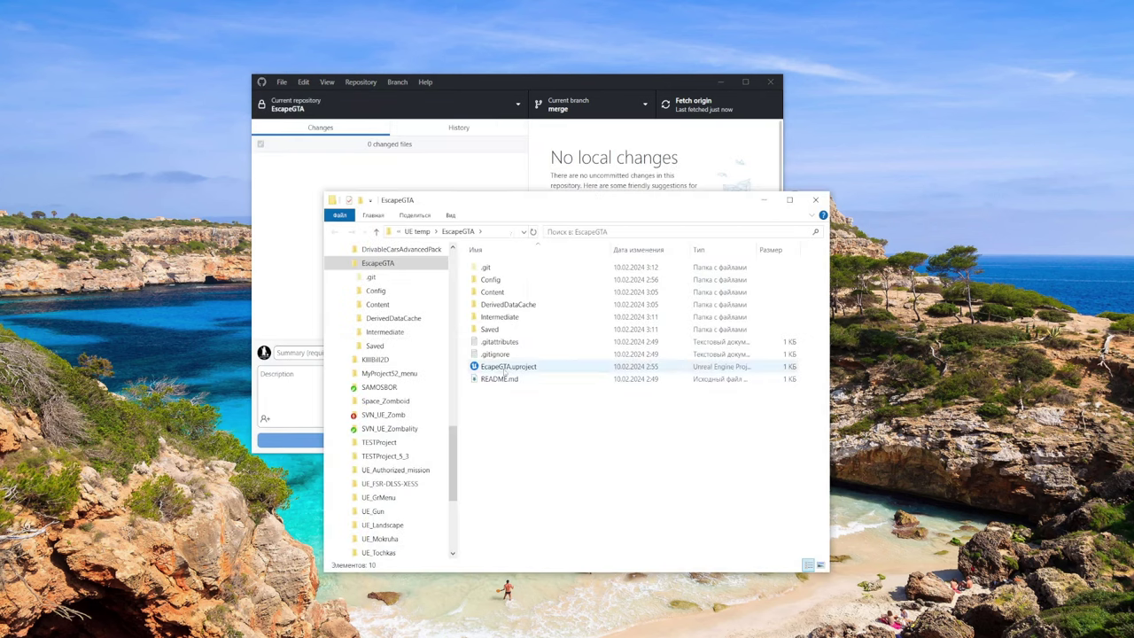
pyautogui.doubleClick(505, 367)
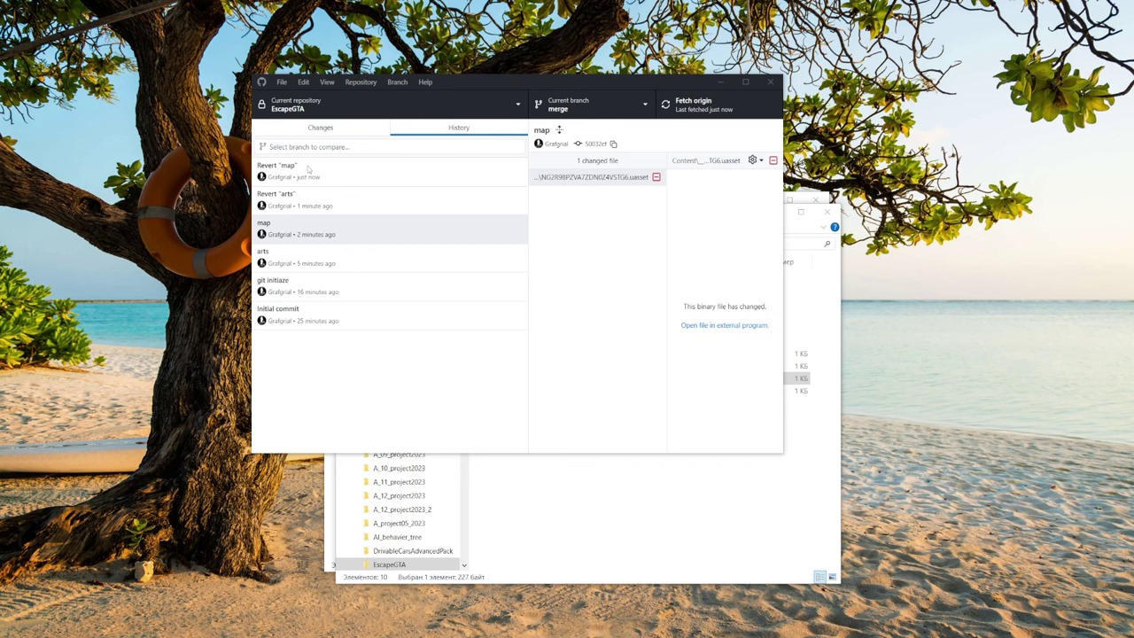
# Examine the changed files and available actions of the Revert "map", Revert "arts" and map commits in the merge history
pyautogui.click(310, 170)
pyautogui.click(299, 199)
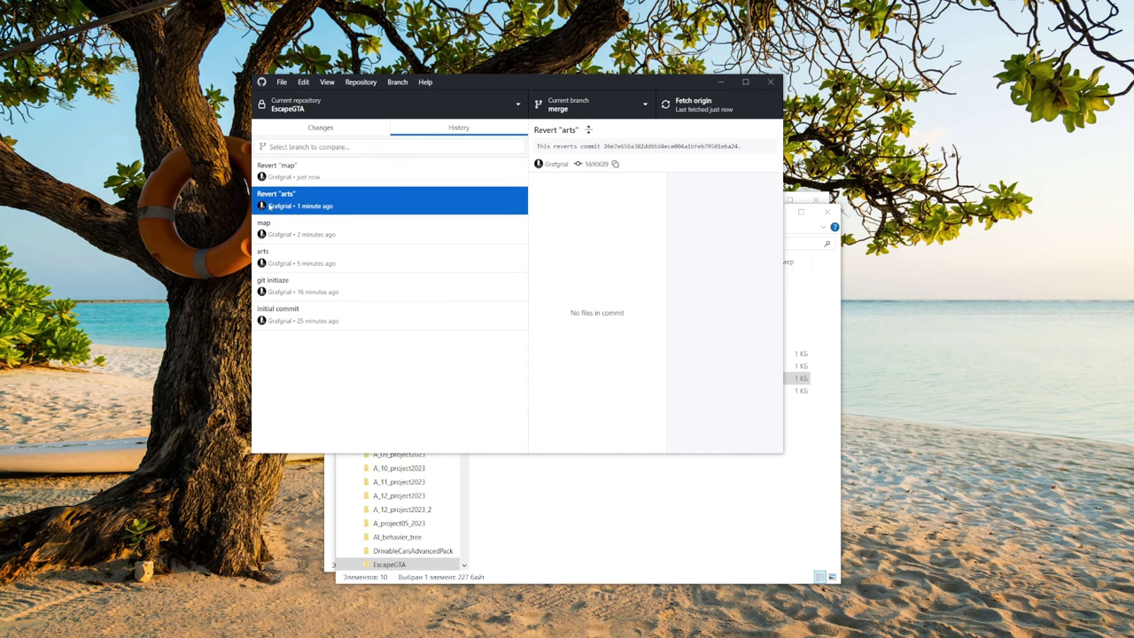
pyautogui.click(310, 170)
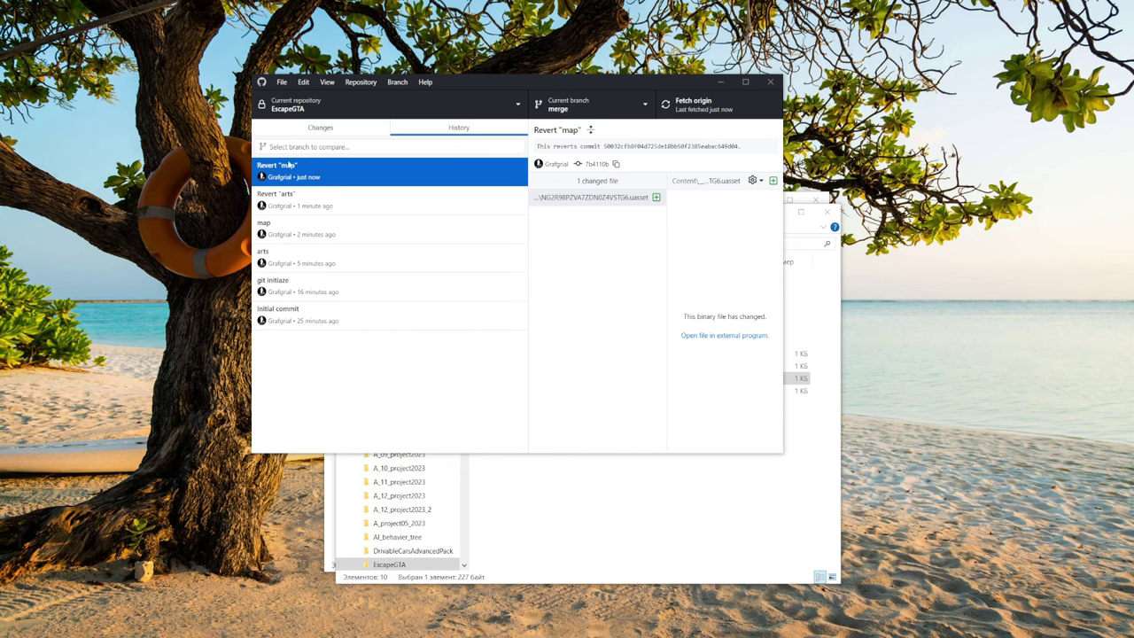
pyautogui.rightClick(323, 170)
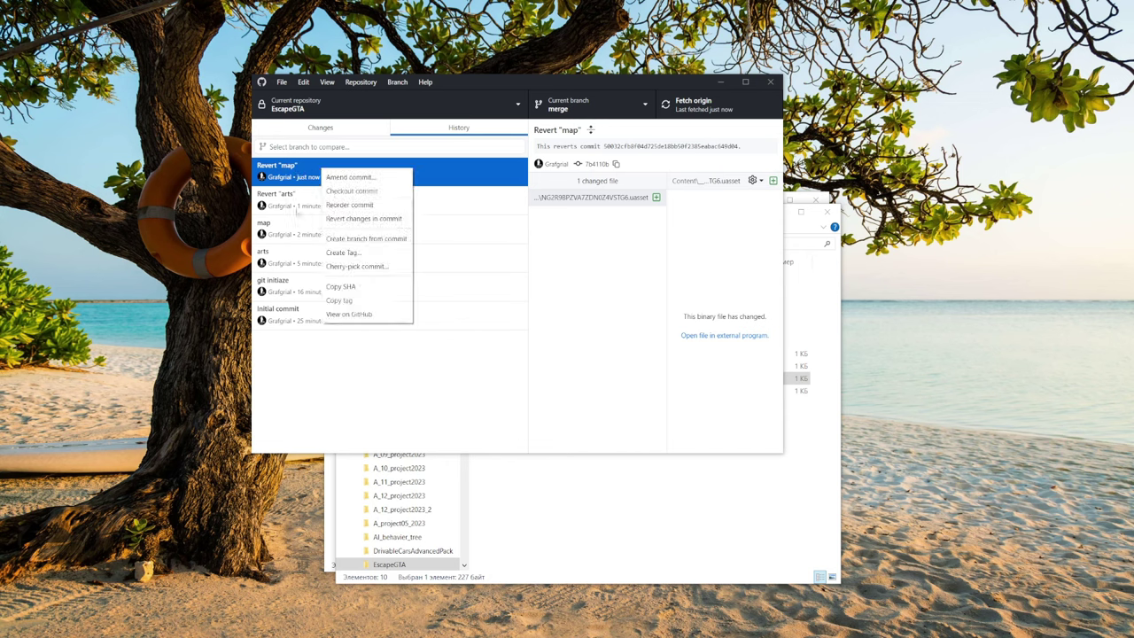
pyautogui.rightClick(298, 222)
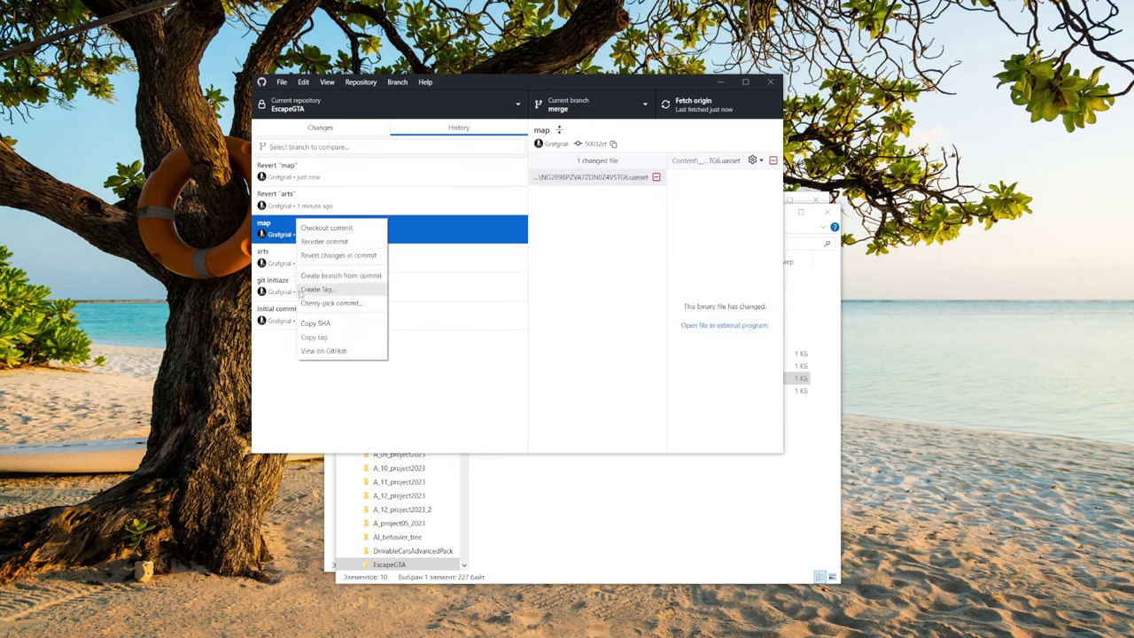
pyautogui.click(289, 197)
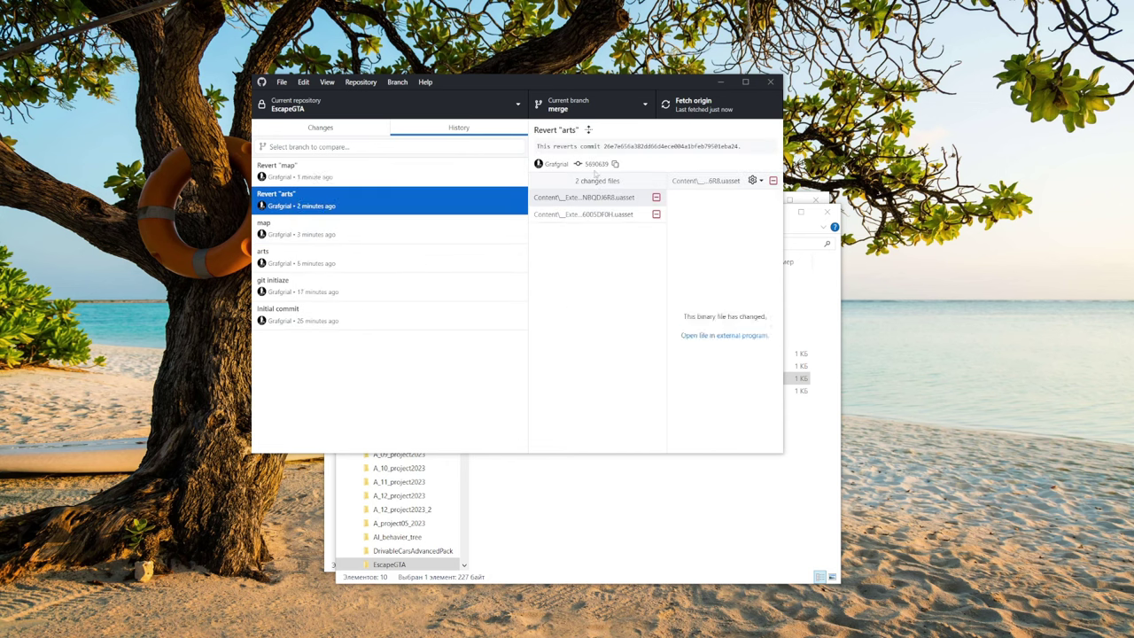
# Check out the Revert "arts" commit and the older map commit in turn as a detached HEAD
pyautogui.rightClick(305, 194)
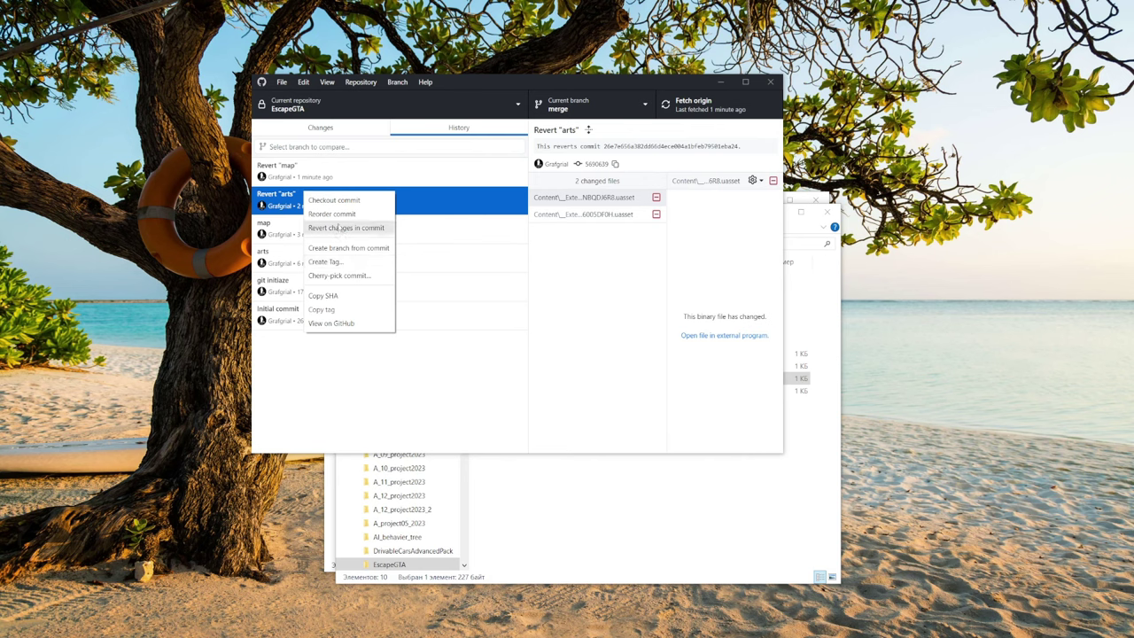
pyautogui.click(334, 201)
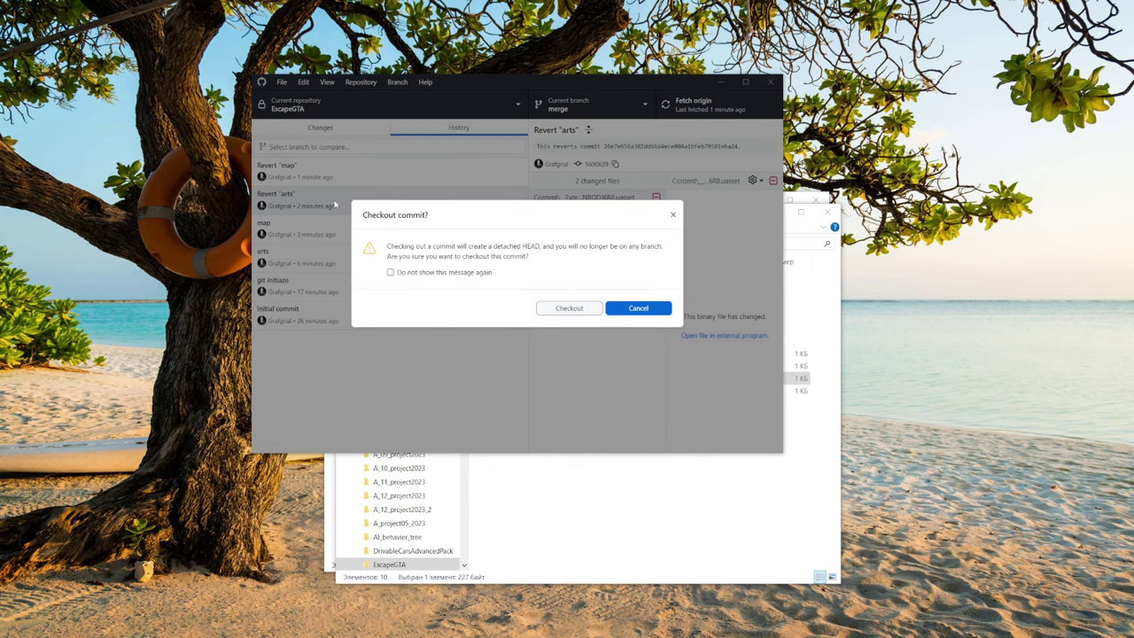
pyautogui.click(568, 307)
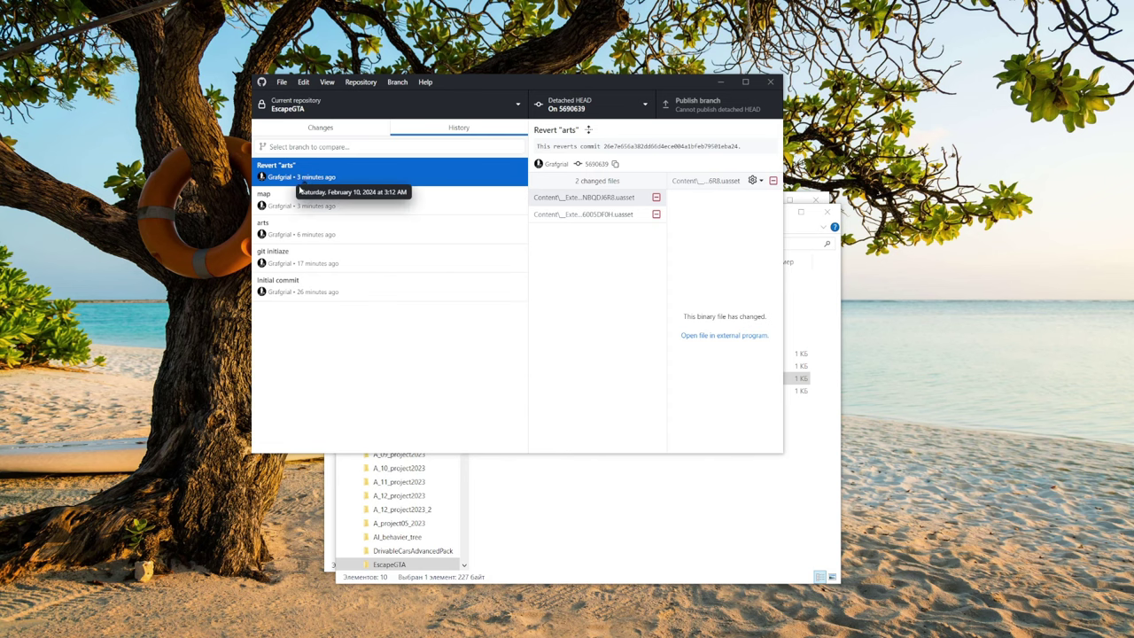
pyautogui.rightClick(298, 194)
pyautogui.click(337, 204)
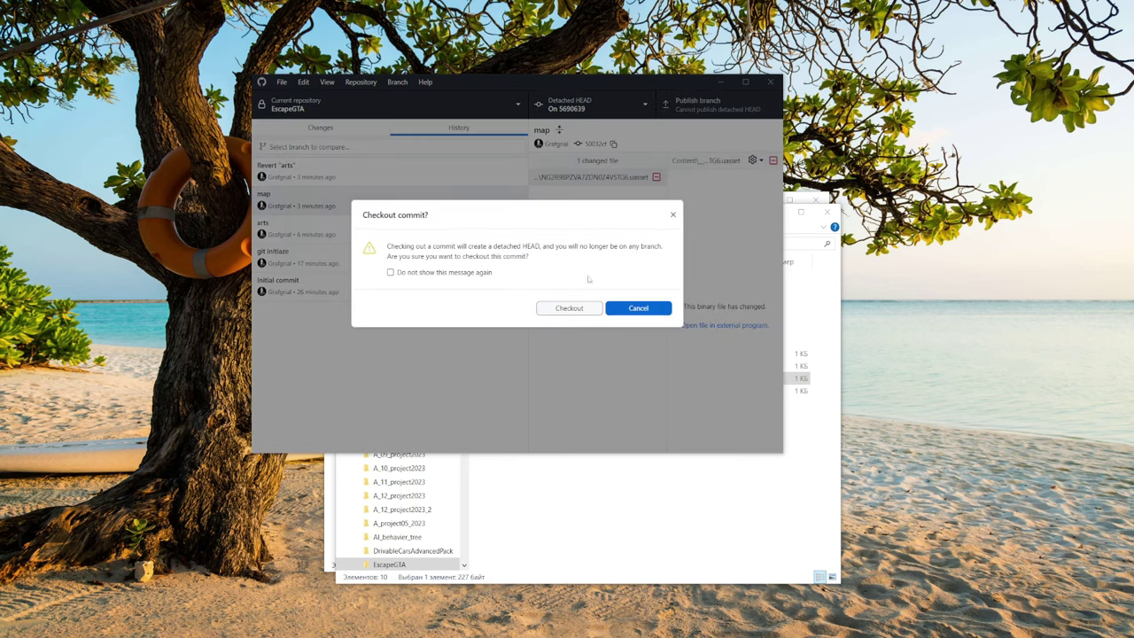
pyautogui.click(585, 306)
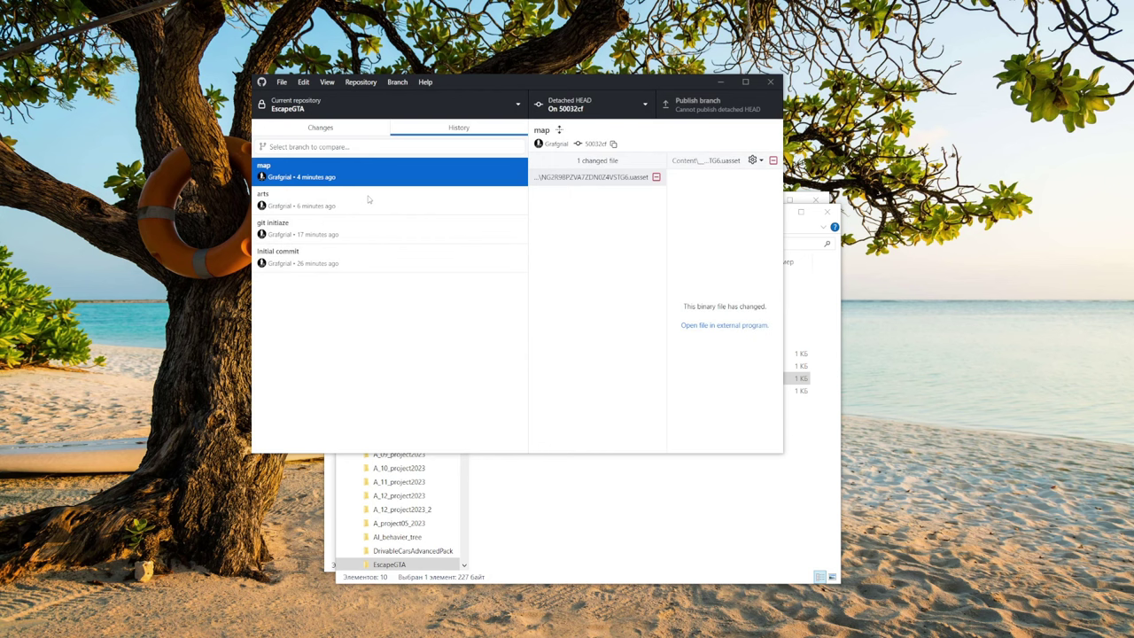
# Revert the map commit's changes on the detached HEAD and switch back to the merge branch
pyautogui.rightClick(307, 167)
pyautogui.click(330, 215)
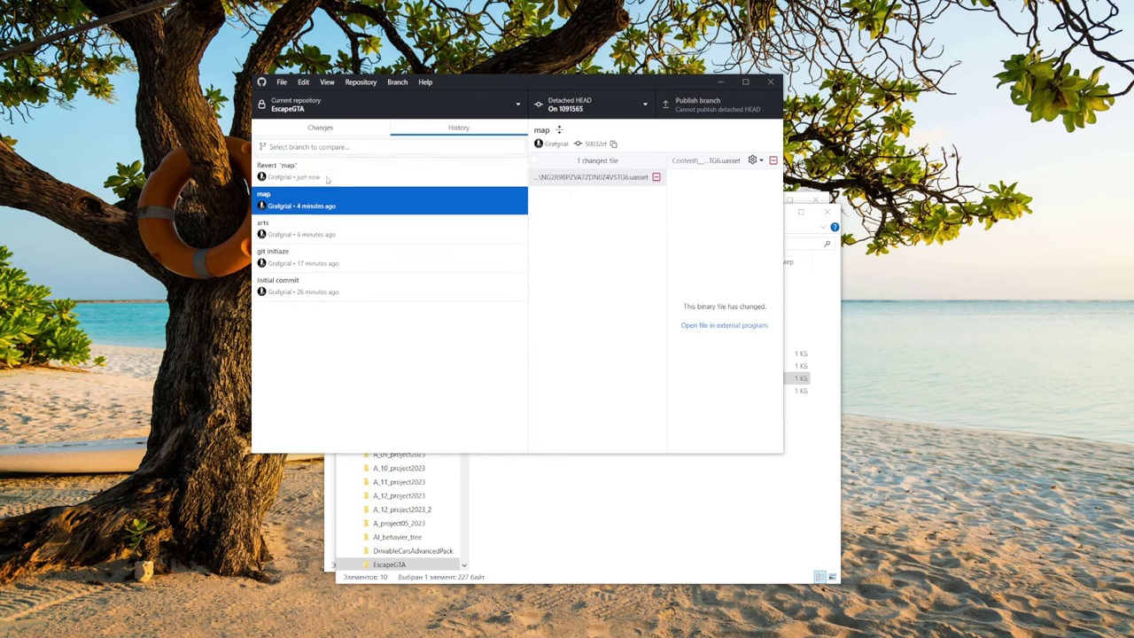
pyautogui.click(355, 182)
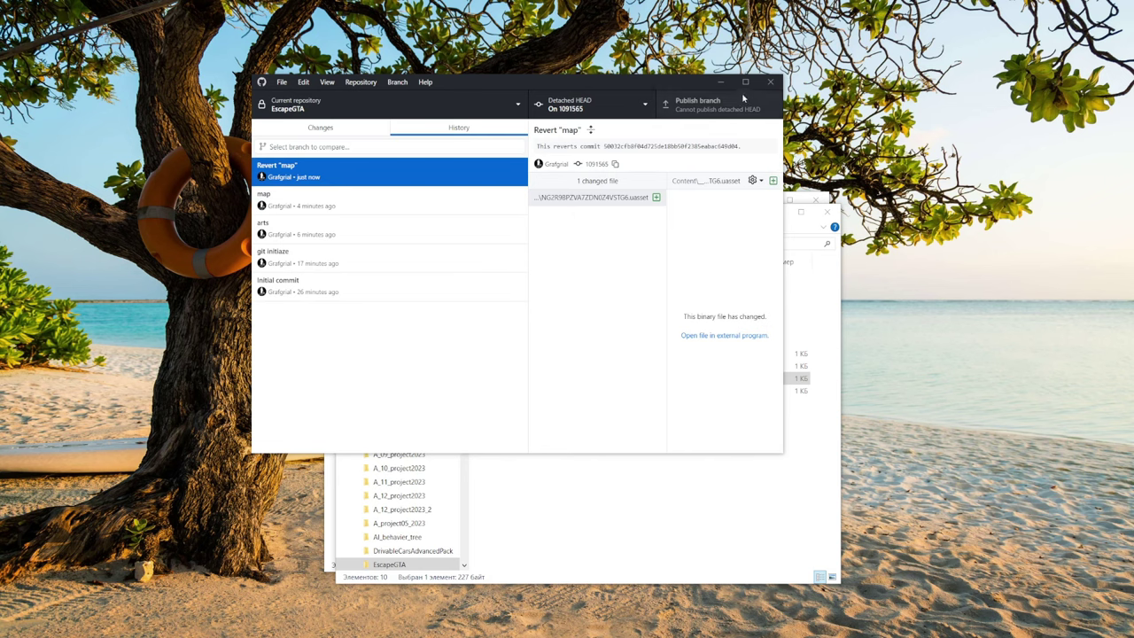
pyautogui.click(582, 105)
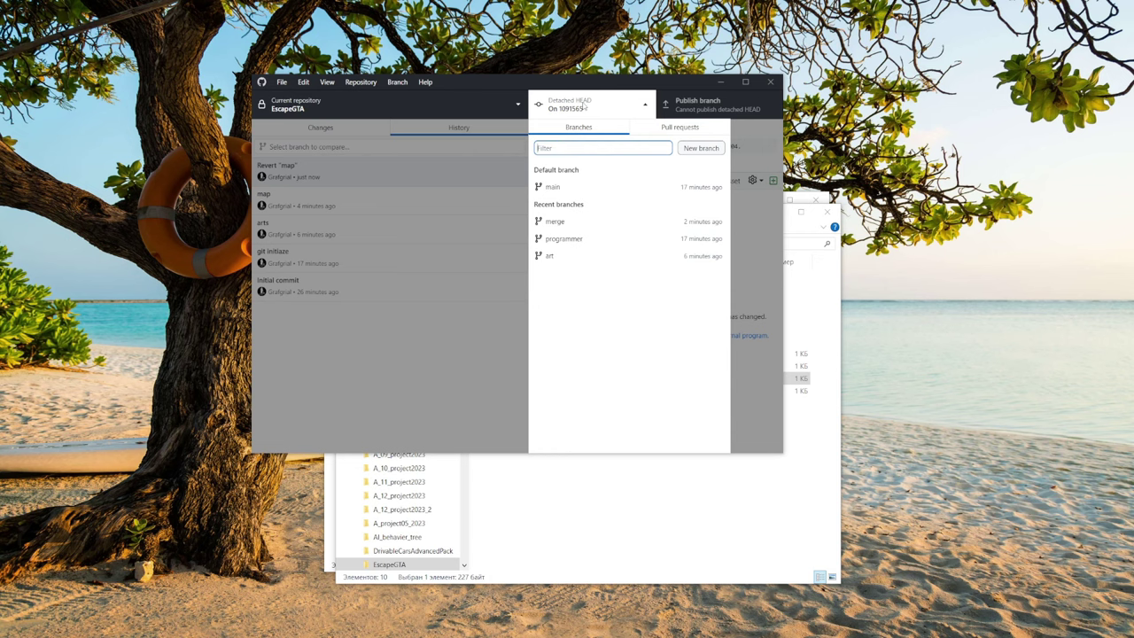
pyautogui.click(560, 222)
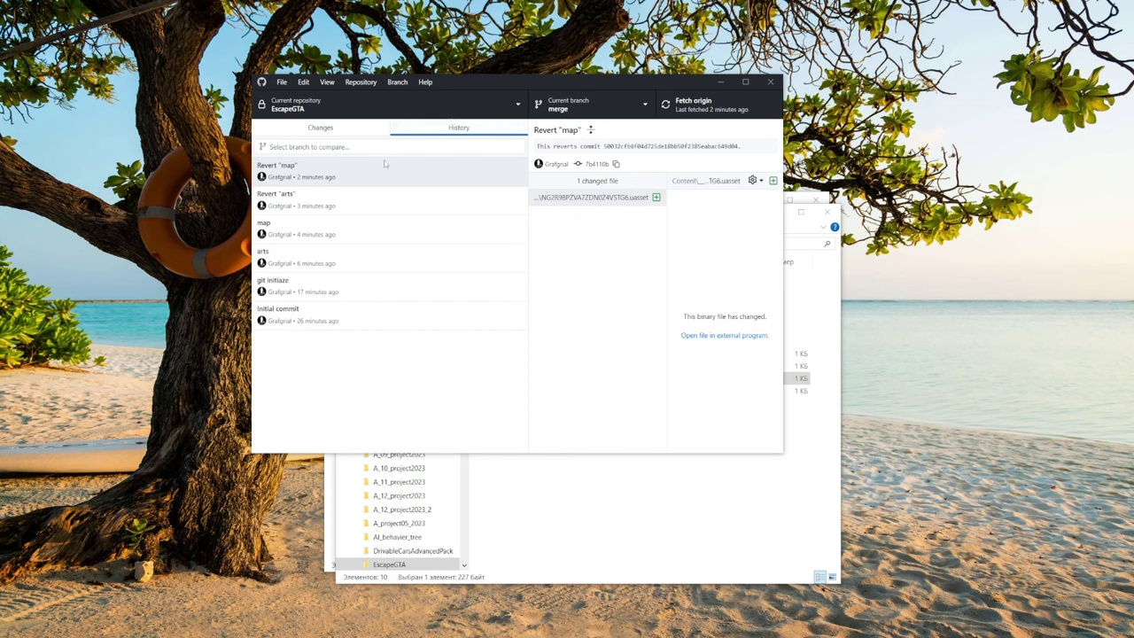
# Reopen the EcapeGTA project in Unreal Editor from its folder and examine the floor of ThirdPersonMap
pyautogui.click(651, 533)
pyautogui.moveTo(547, 380); pyautogui.dragTo(611, 379)
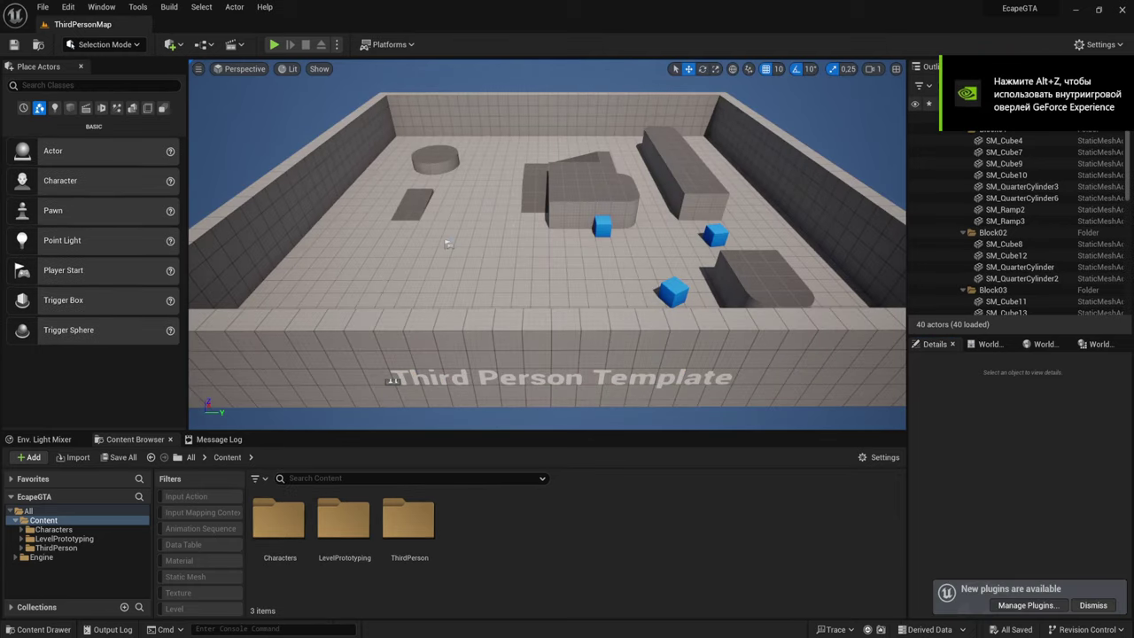
pyautogui.hotkey('alt', 'Tab')
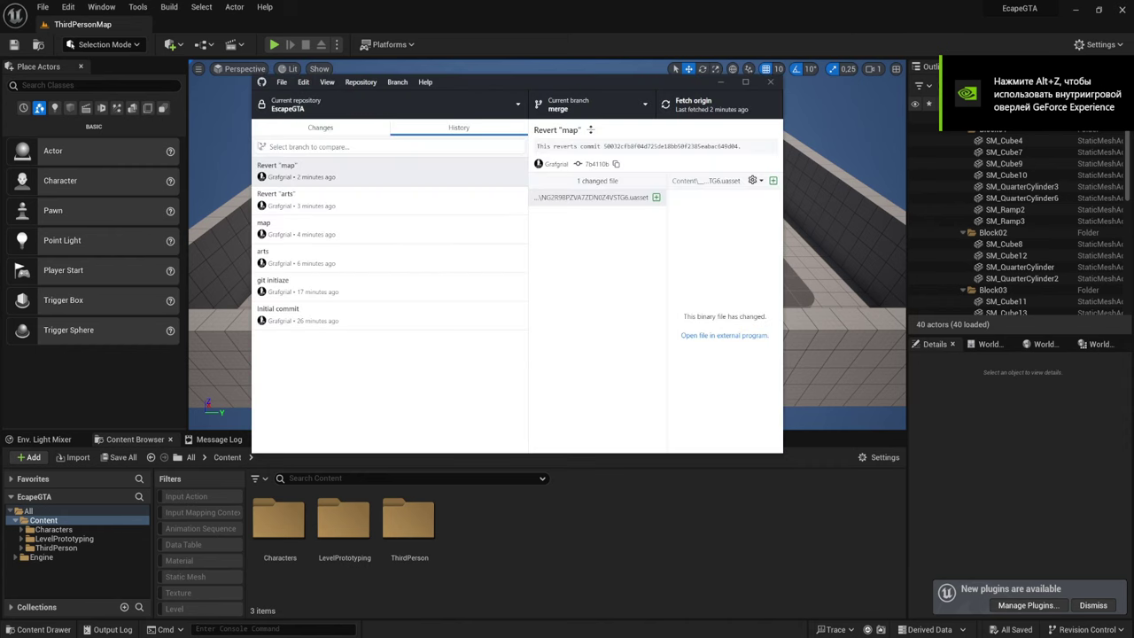
pyautogui.click(729, 81)
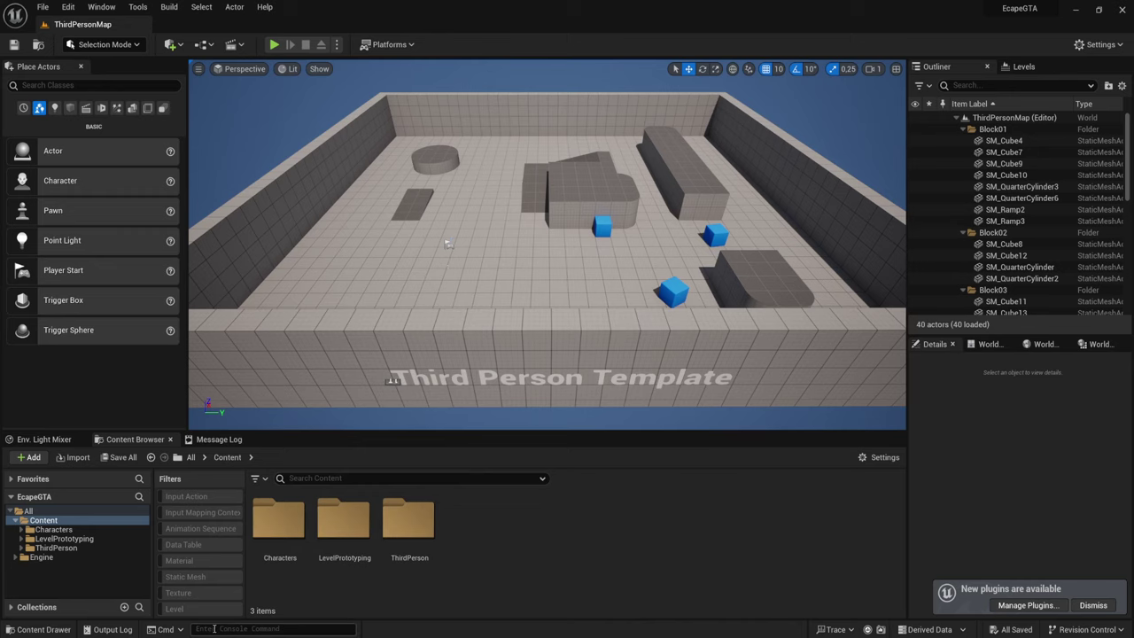
# Switch to GitHub Desktop and review the map commit's available actions and the arts commit's changed files
pyautogui.hotkey('alt', 'Tab')
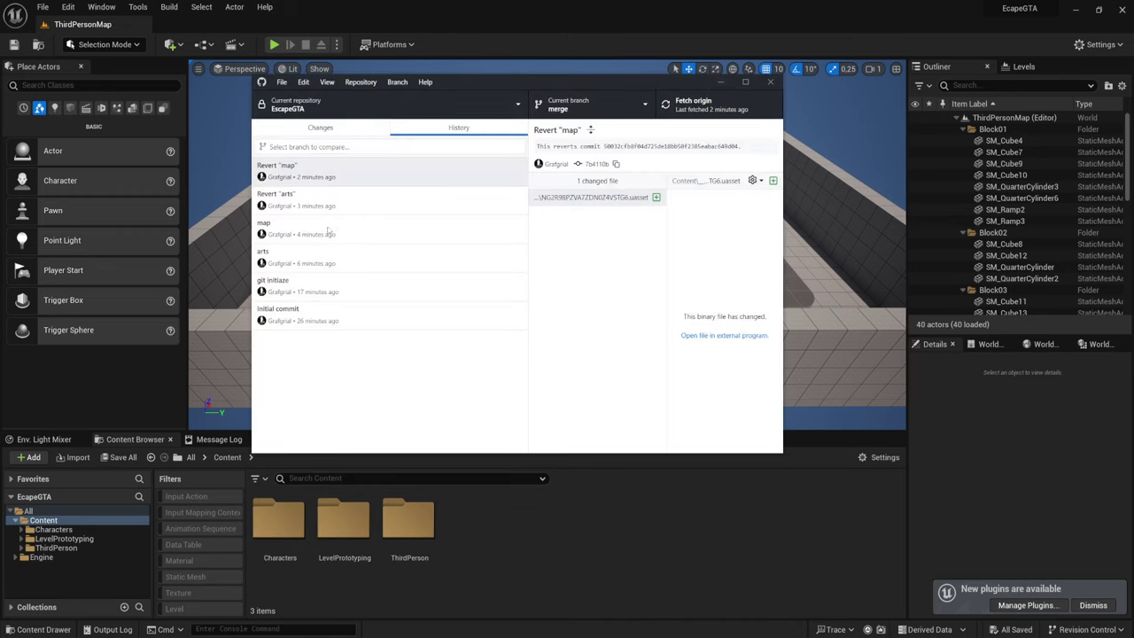
pyautogui.click(336, 224)
pyautogui.rightClick(336, 224)
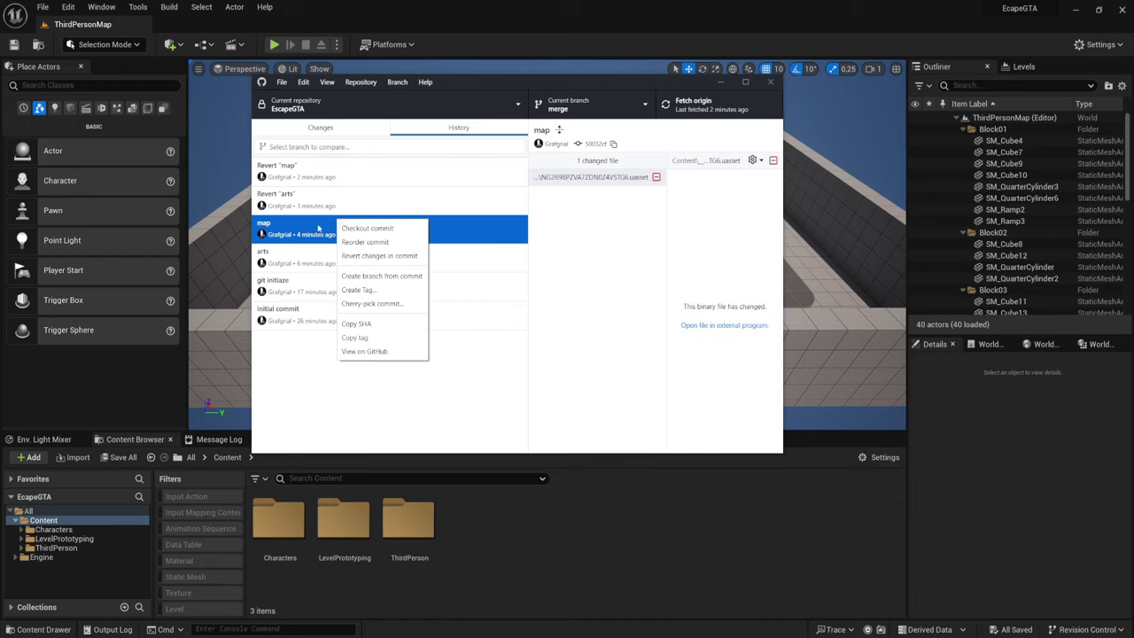
pyautogui.click(317, 252)
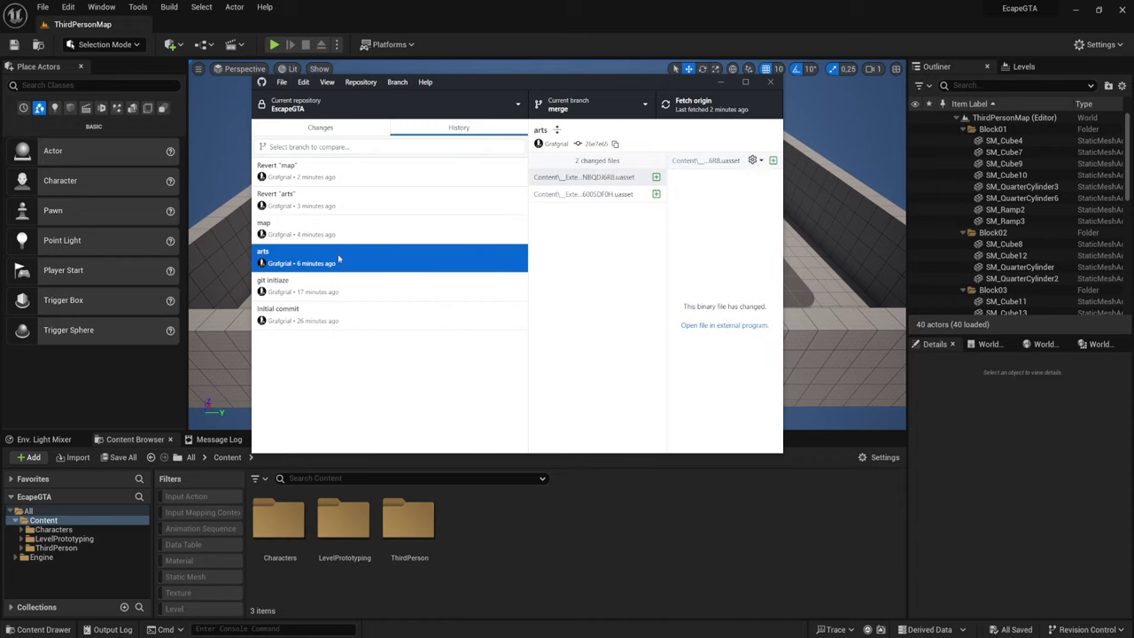
# Review the arts, map and Revert "map" commits in the history, and check the merge branch for local changes
pyautogui.rightClick(339, 256)
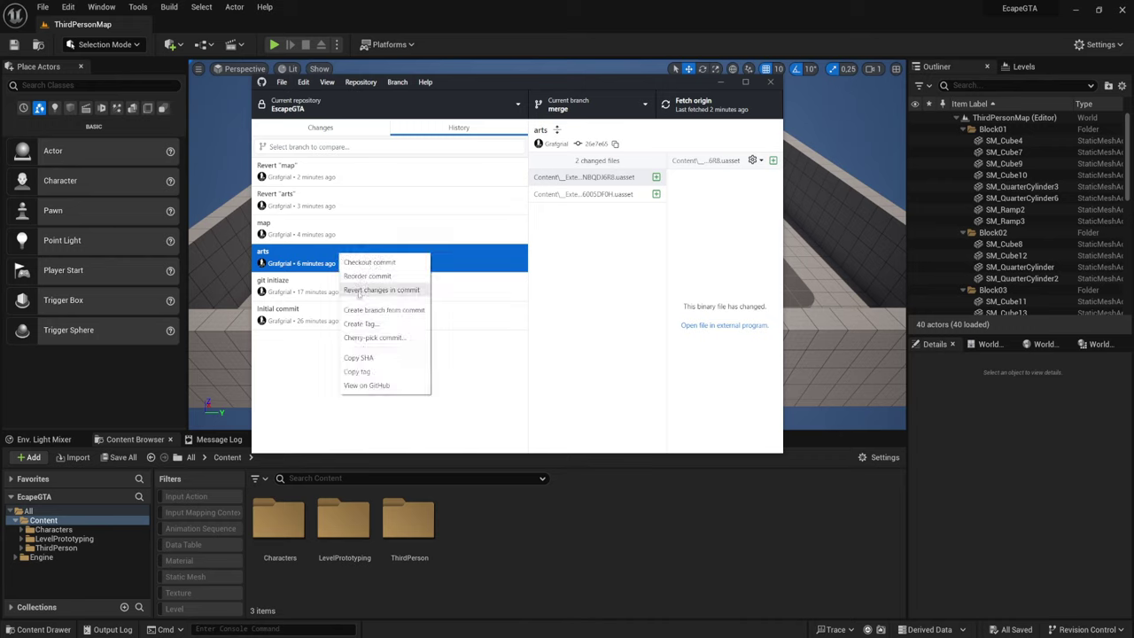
pyautogui.click(359, 227)
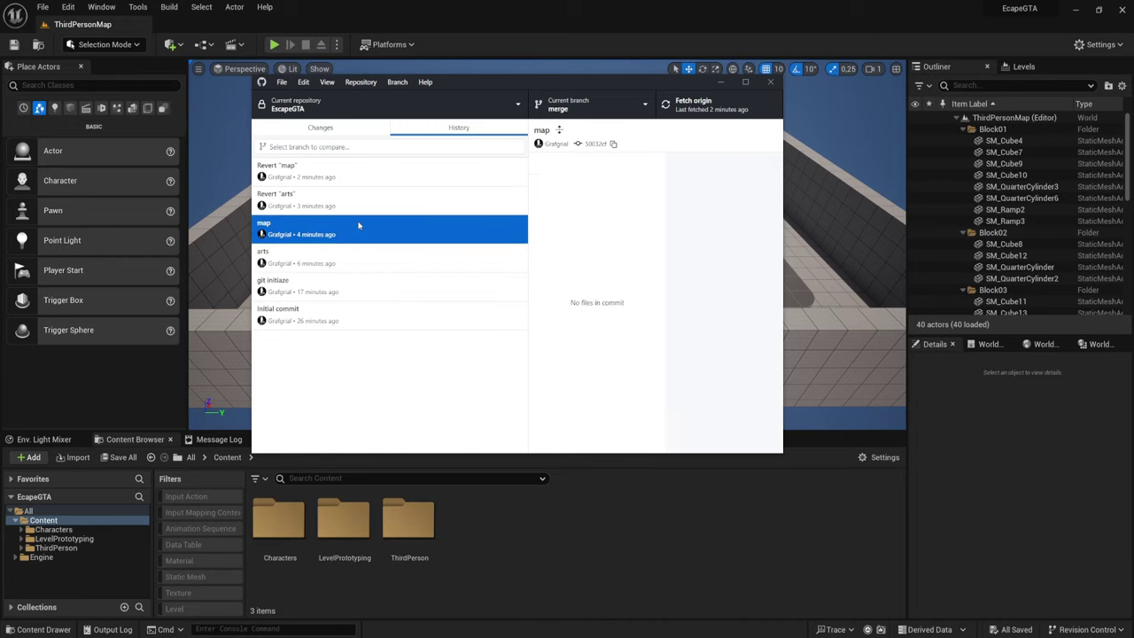
pyautogui.click(340, 176)
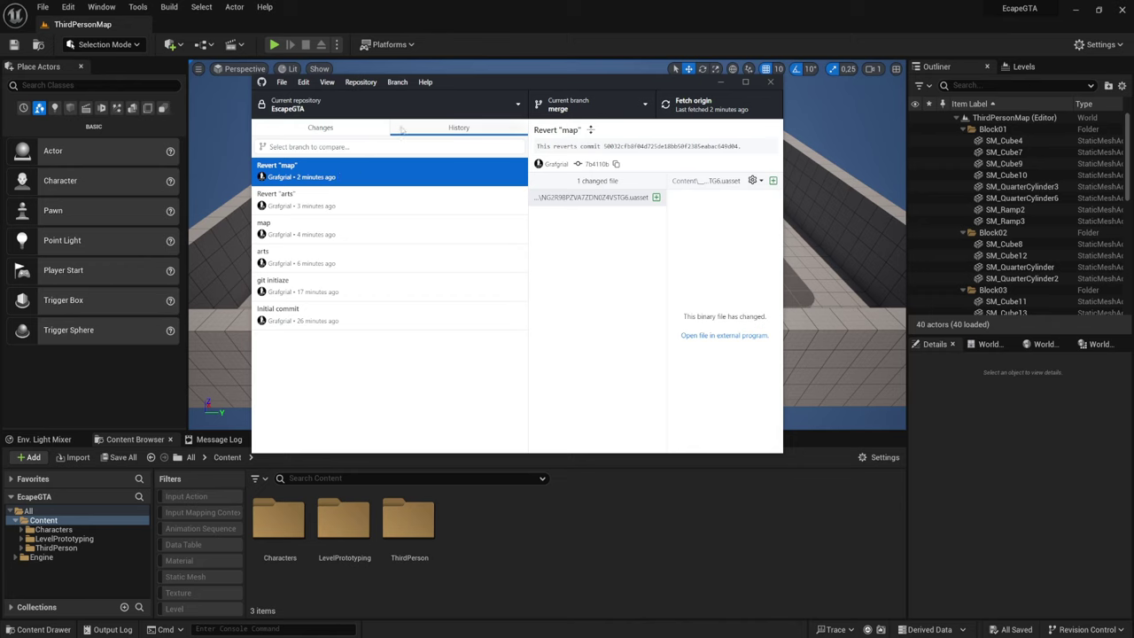
pyautogui.click(355, 128)
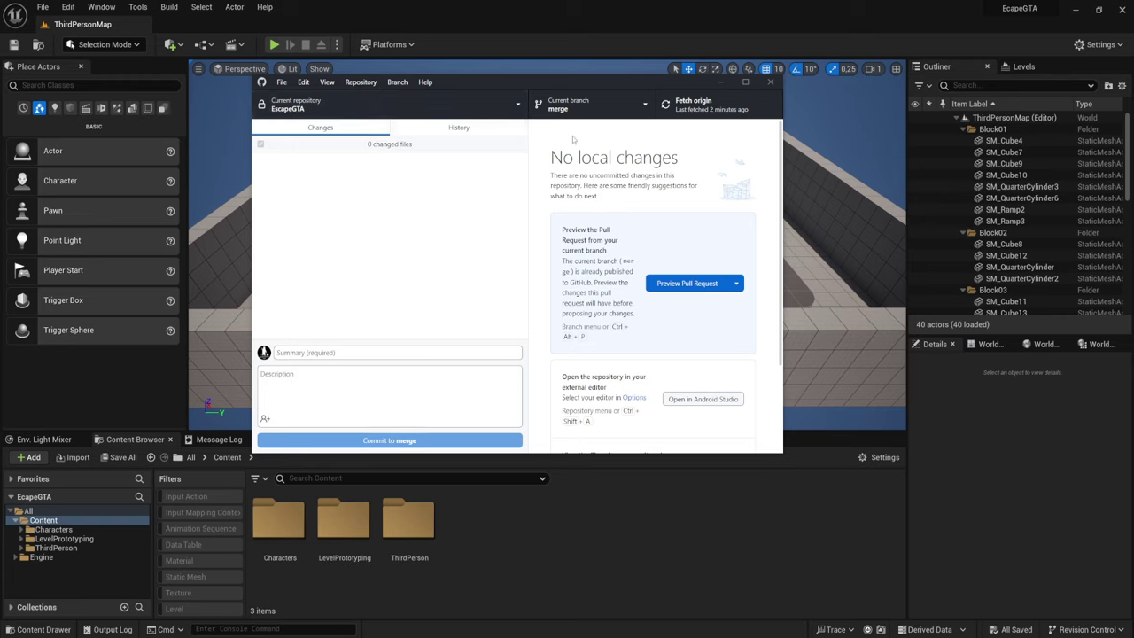
pyautogui.moveTo(643, 84); pyautogui.dragTo(741, 96)
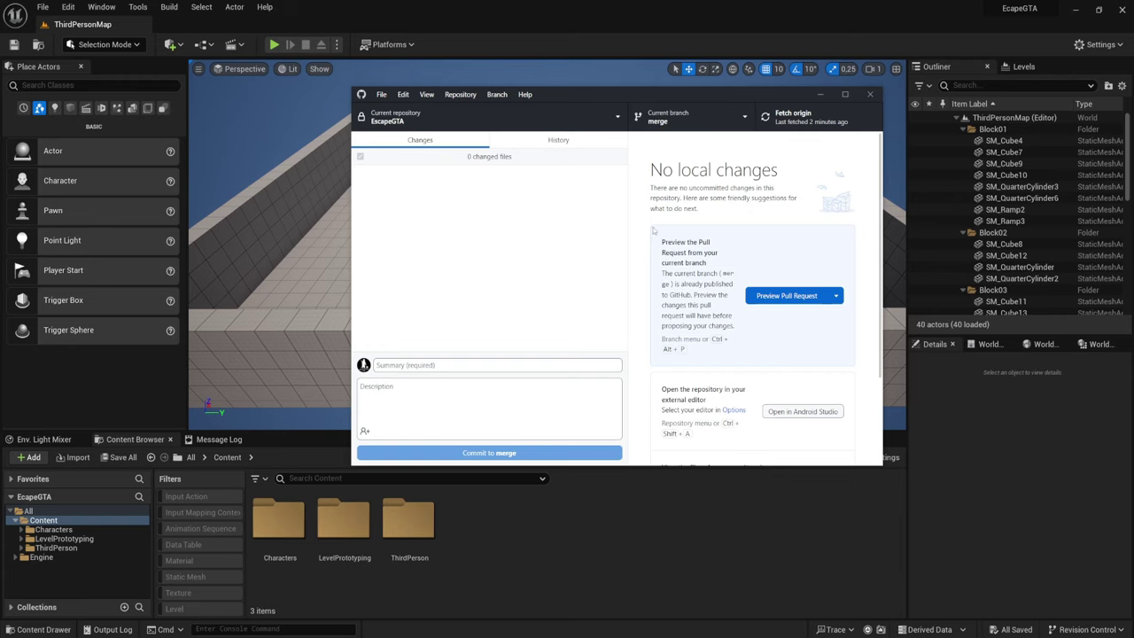
# Switch to Unreal Editor and create two folders inside Content, each named with a different team member's first name
pyautogui.click(544, 543)
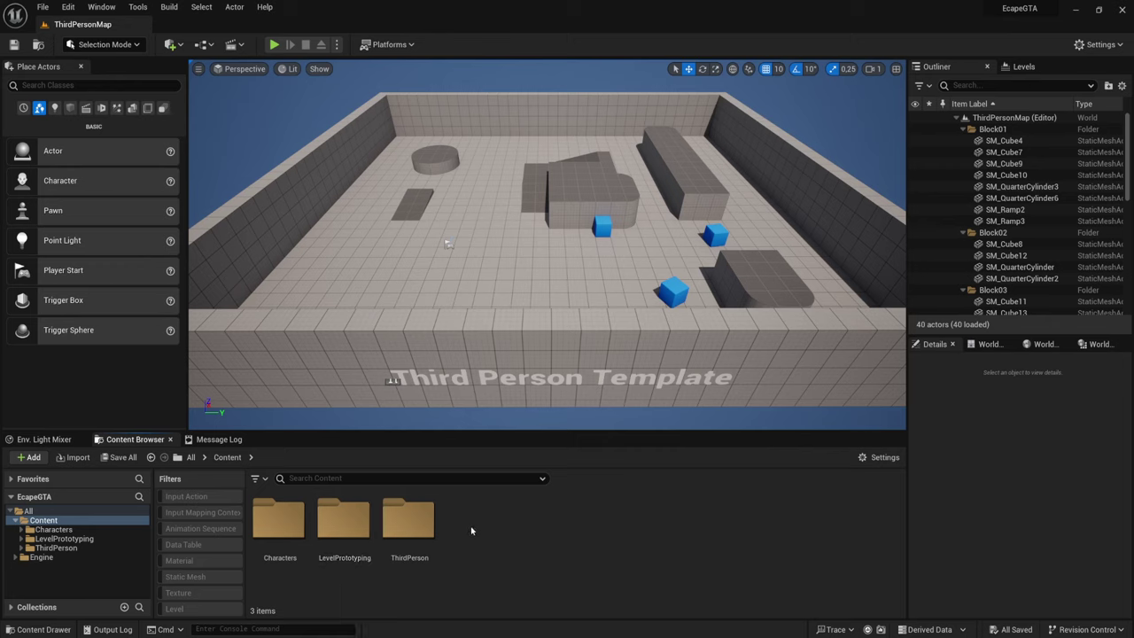
pyautogui.rightClick(500, 522)
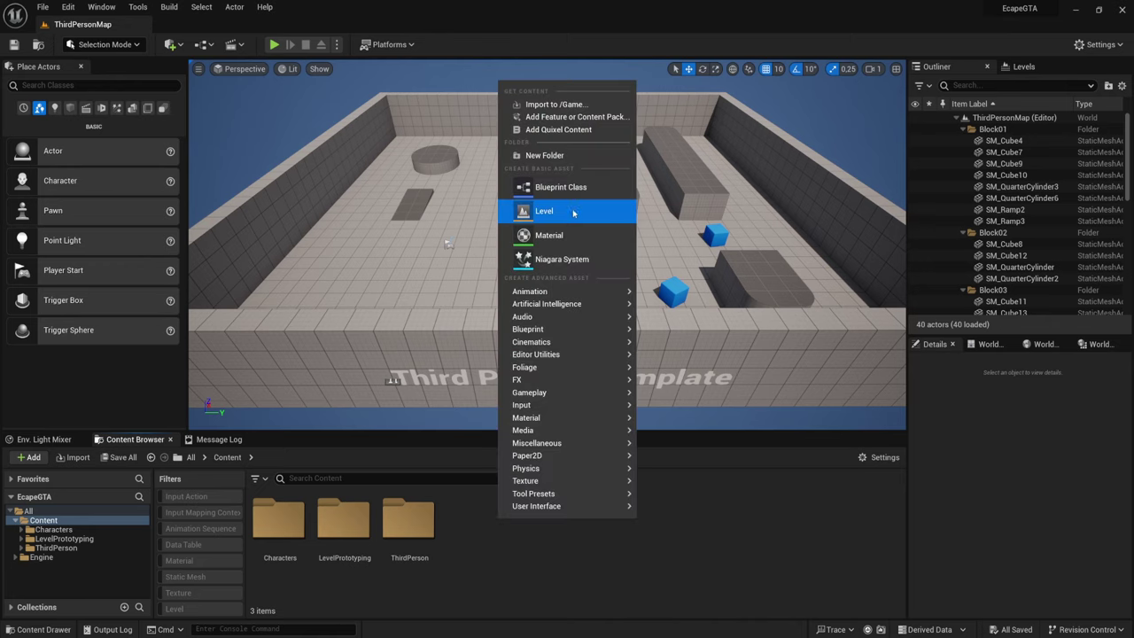
pyautogui.click(543, 155)
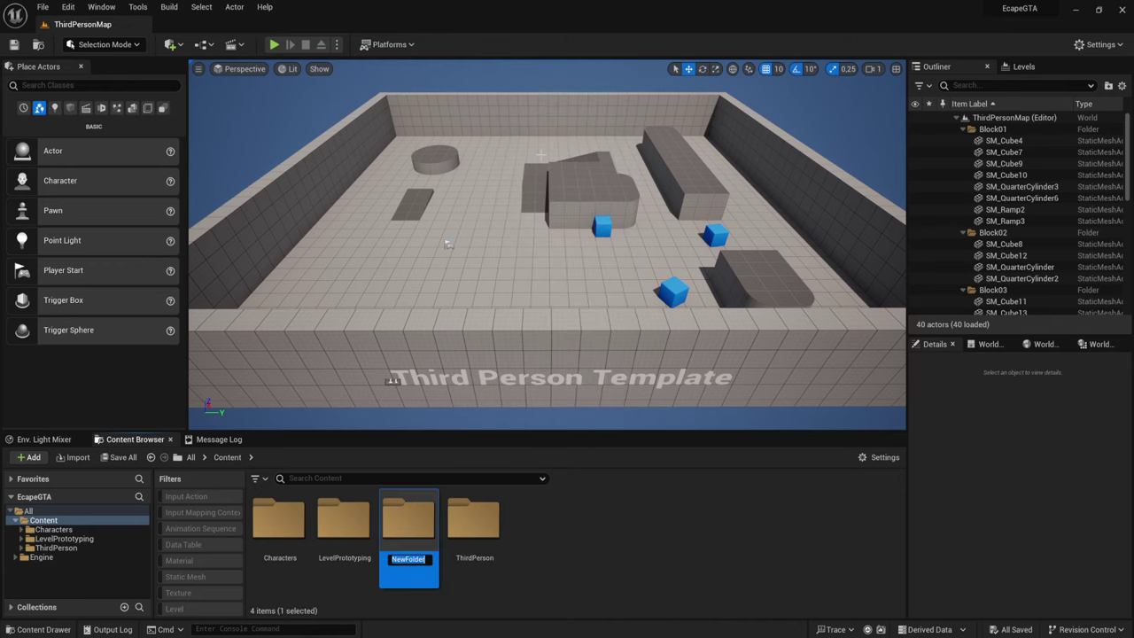
pyautogui.write('Alex')
pyautogui.press('Return')
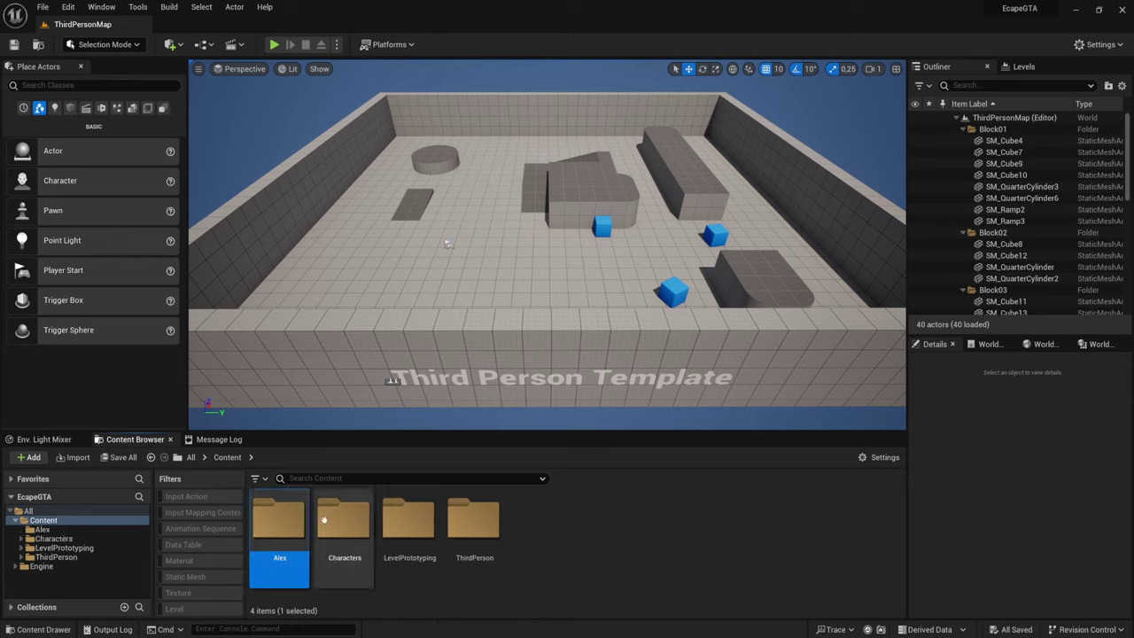
pyautogui.rightClick(607, 567)
pyautogui.moveTo(636, 357)
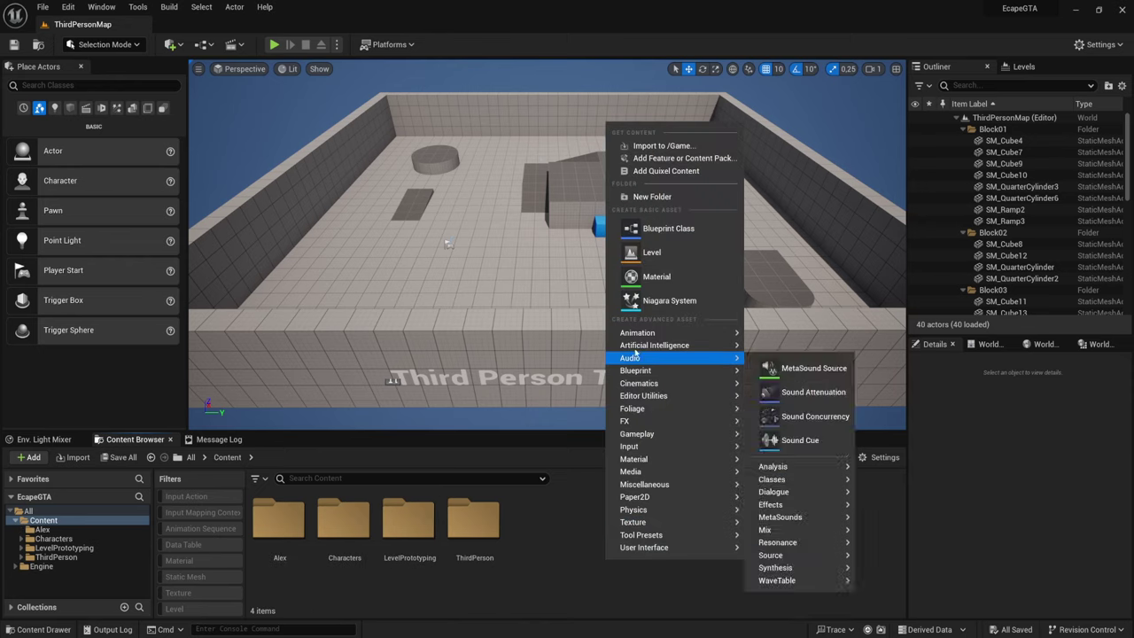
pyautogui.click(660, 196)
pyautogui.write('Petr')
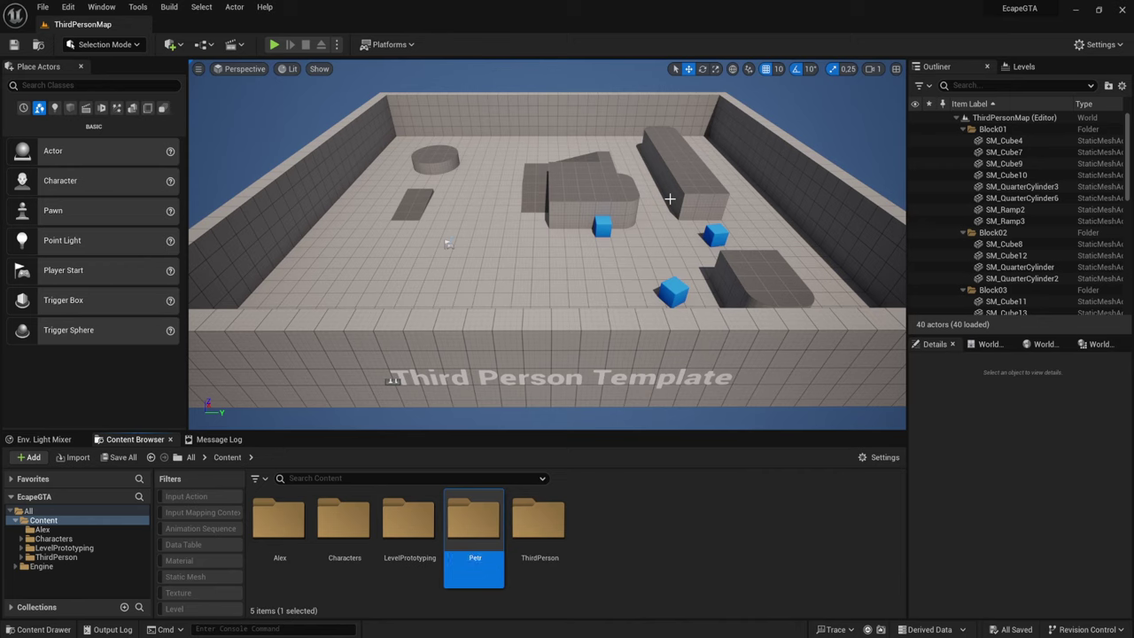
pyautogui.press('Return')
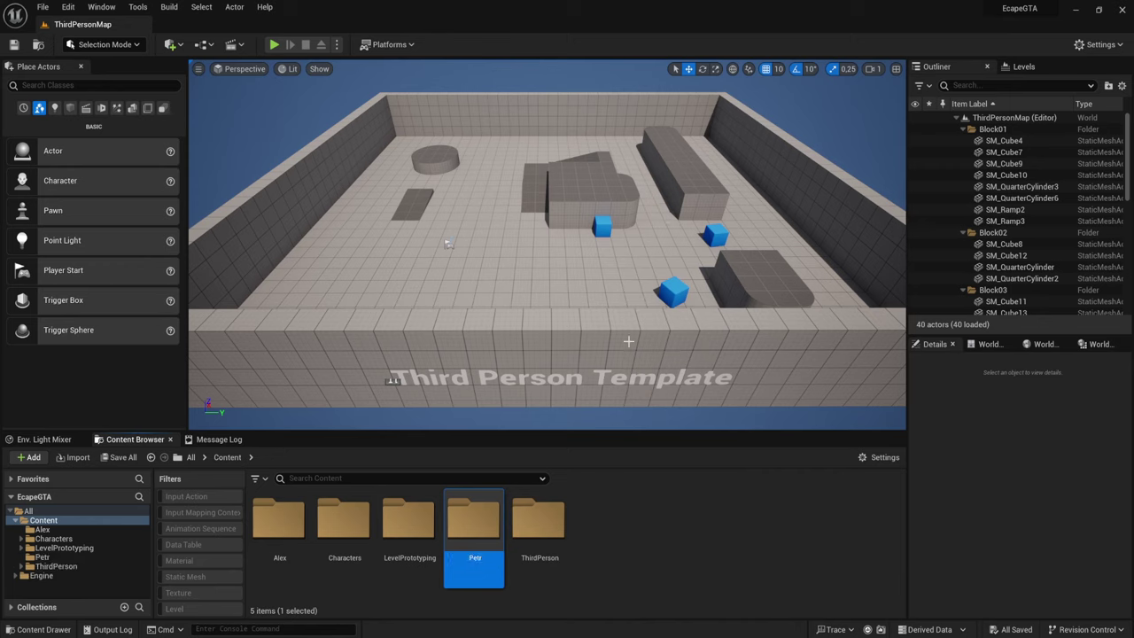
# Create a level named s inside the first team member's folder, then save and open it
pyautogui.doubleClick(288, 516)
pyautogui.rightClick(354, 512)
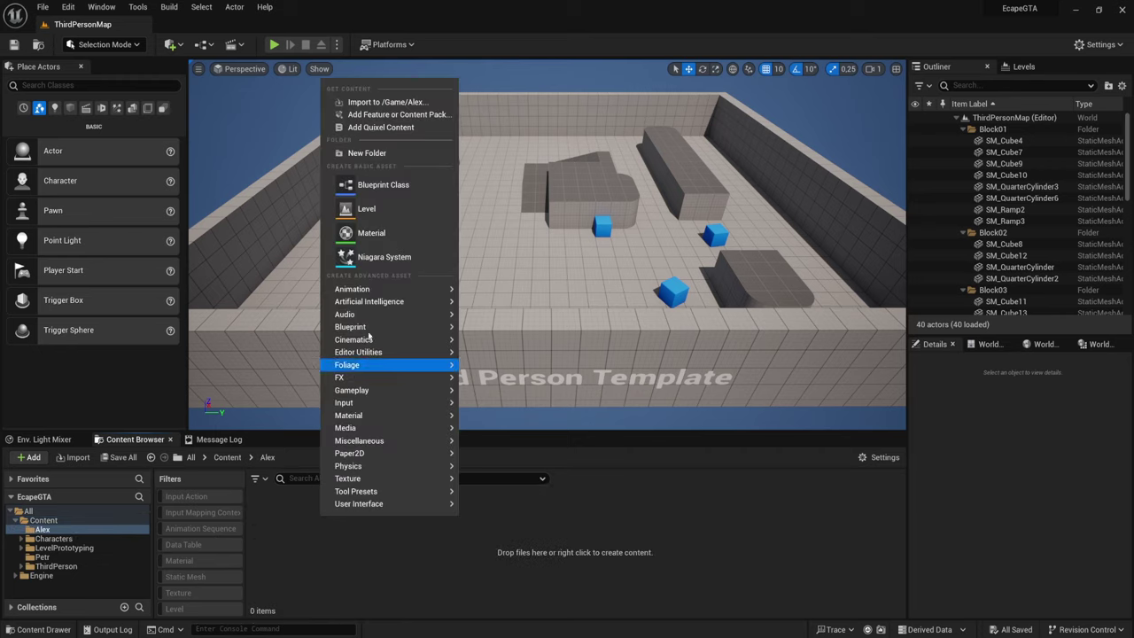
pyautogui.click(365, 208)
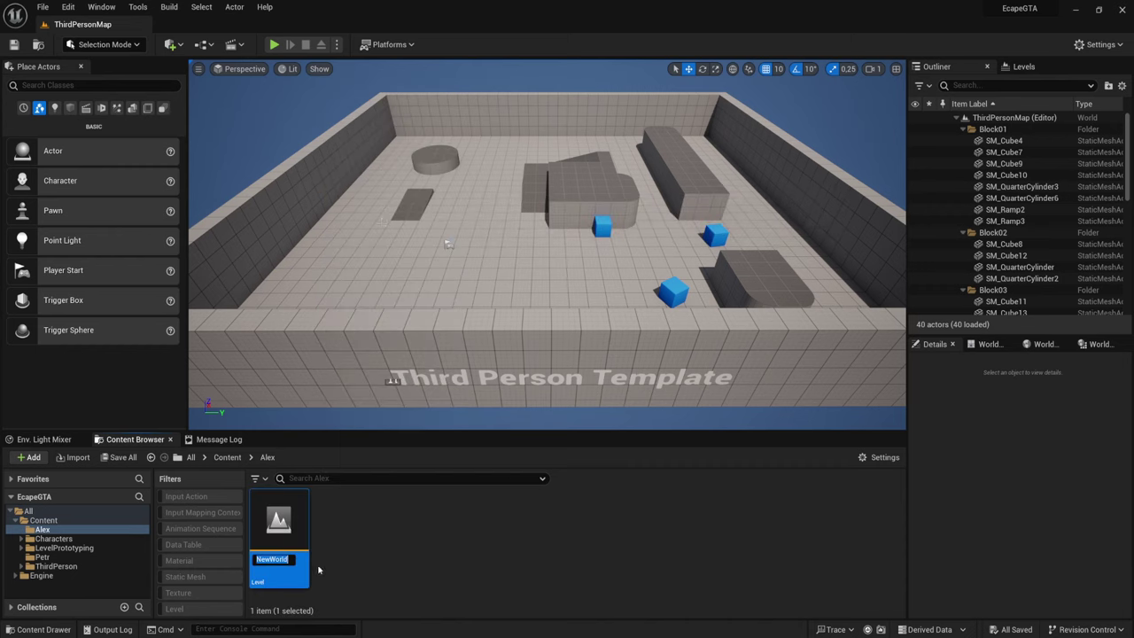
pyautogui.write('S')
pyautogui.press('Return')
pyautogui.hotkey('ctrl', 'shift', 's')
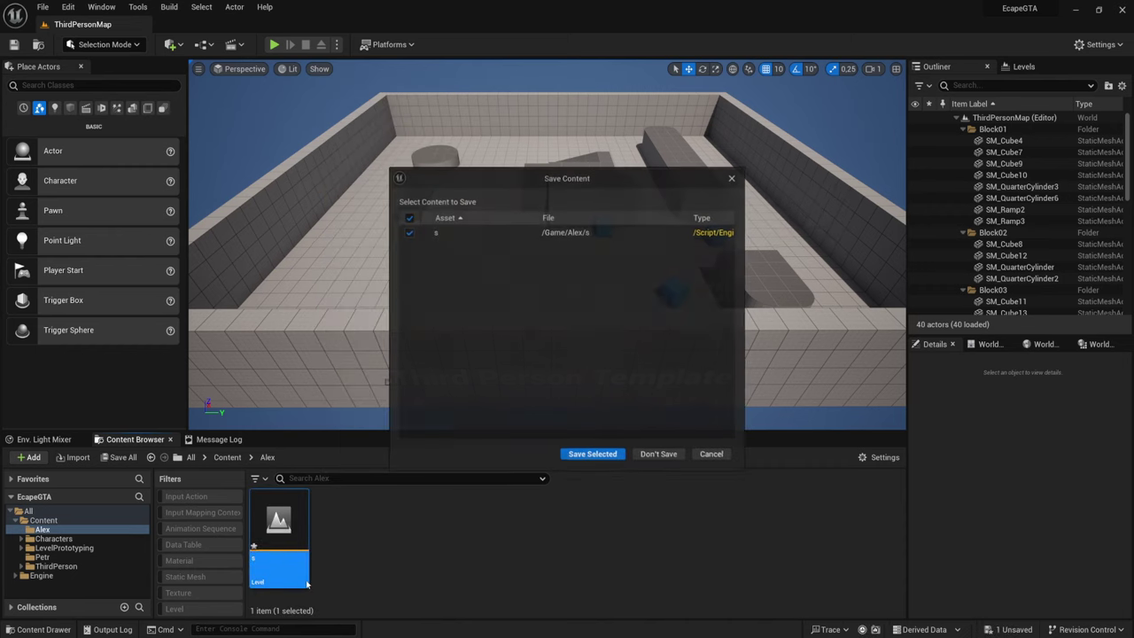
pyautogui.click(612, 451)
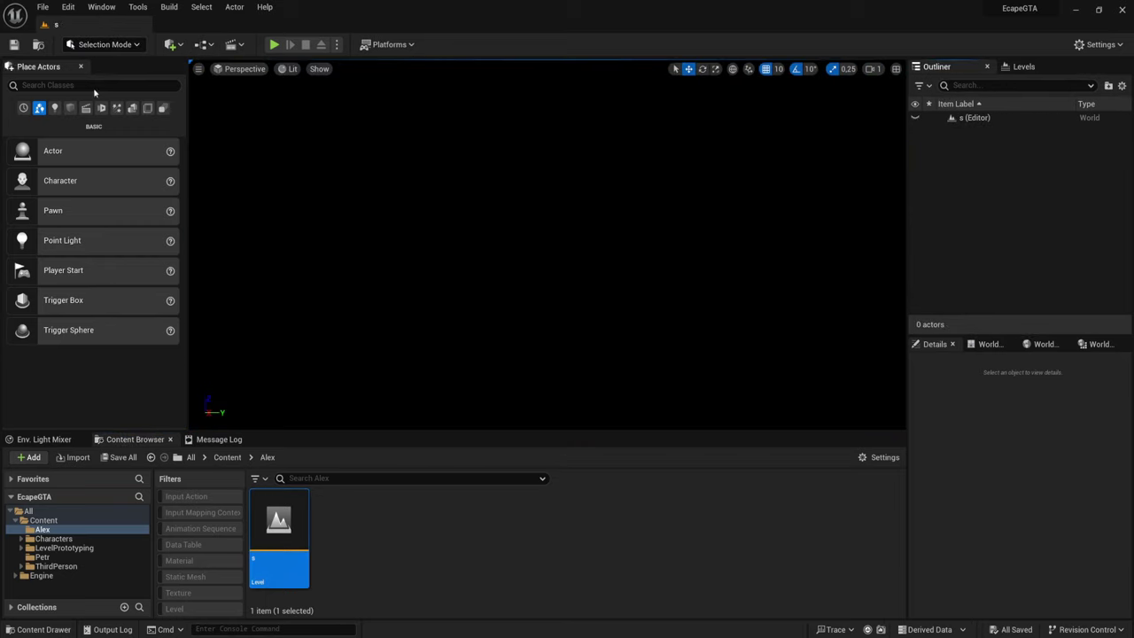
# Add a sky light, atmospheric light, sky atmosphere, volumetric cloud and height fog to level s with the Env. Light Mixer
pyautogui.click(43, 439)
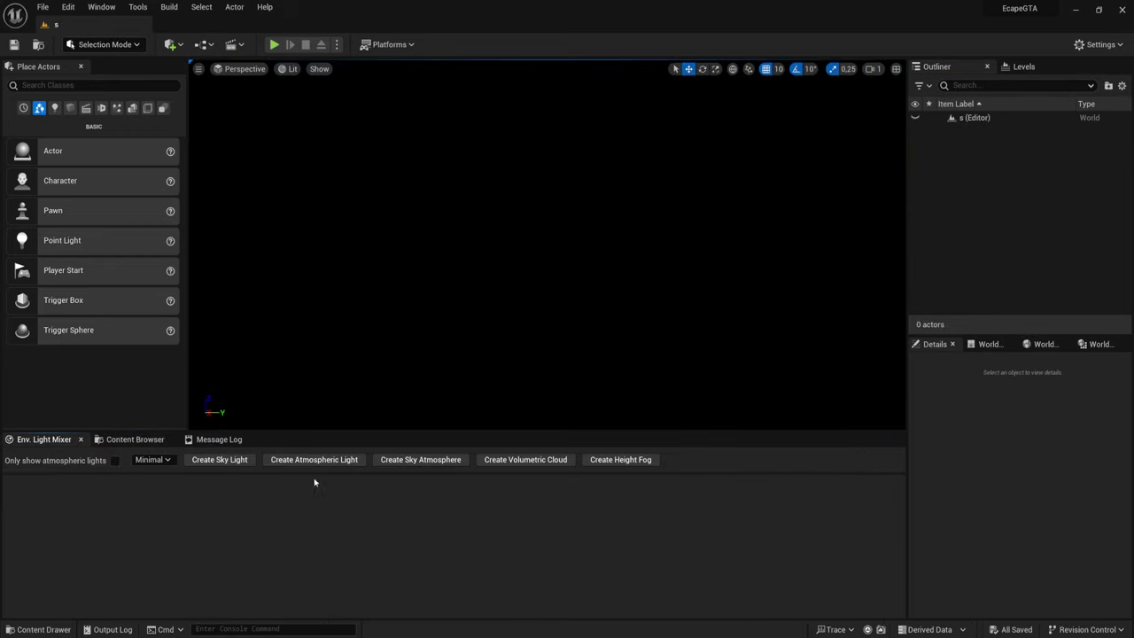
pyautogui.click(233, 459)
pyautogui.click(236, 460)
pyautogui.click(235, 460)
pyautogui.click(236, 460)
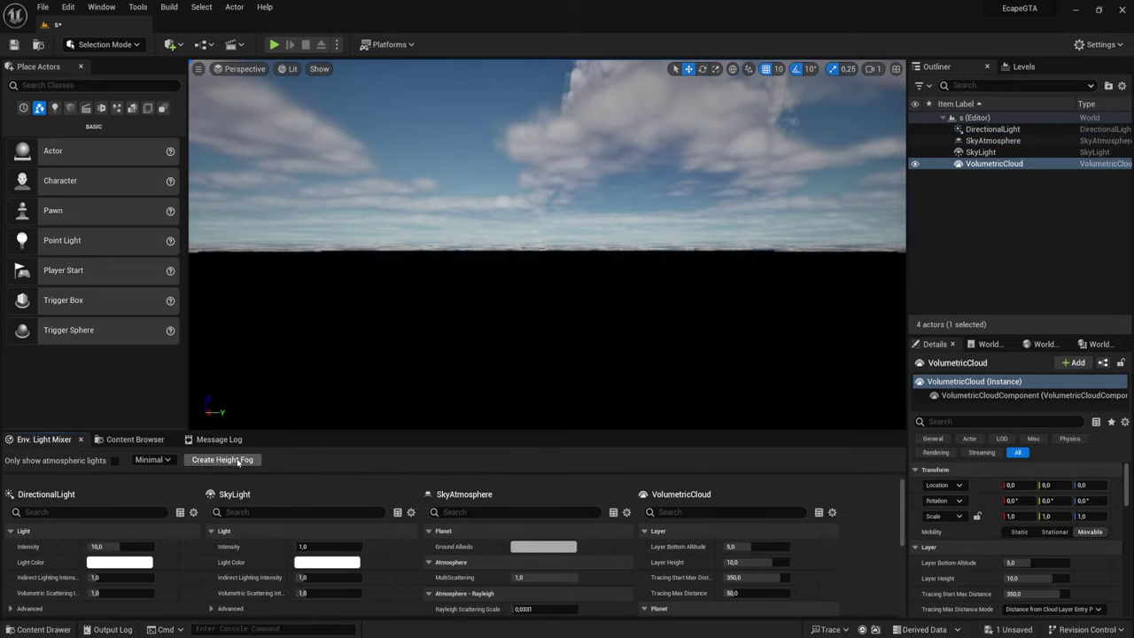
pyautogui.click(235, 460)
pyautogui.click(134, 441)
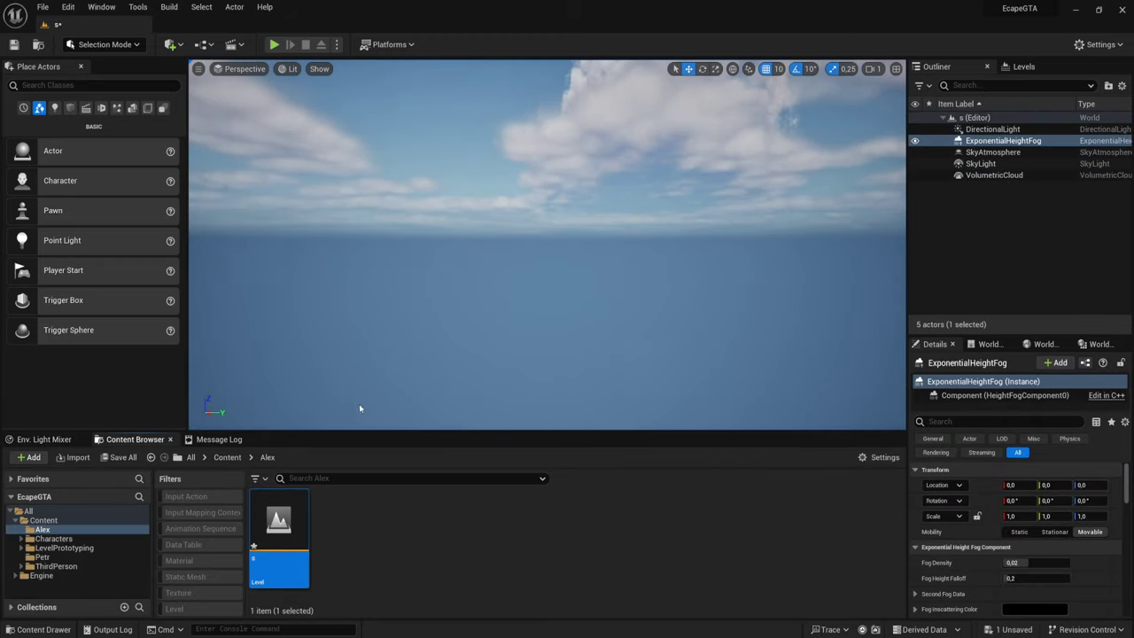
# In Landscape mode, set the new landscape's section size to 15×15 Quads and save level s
pyautogui.click(436, 534)
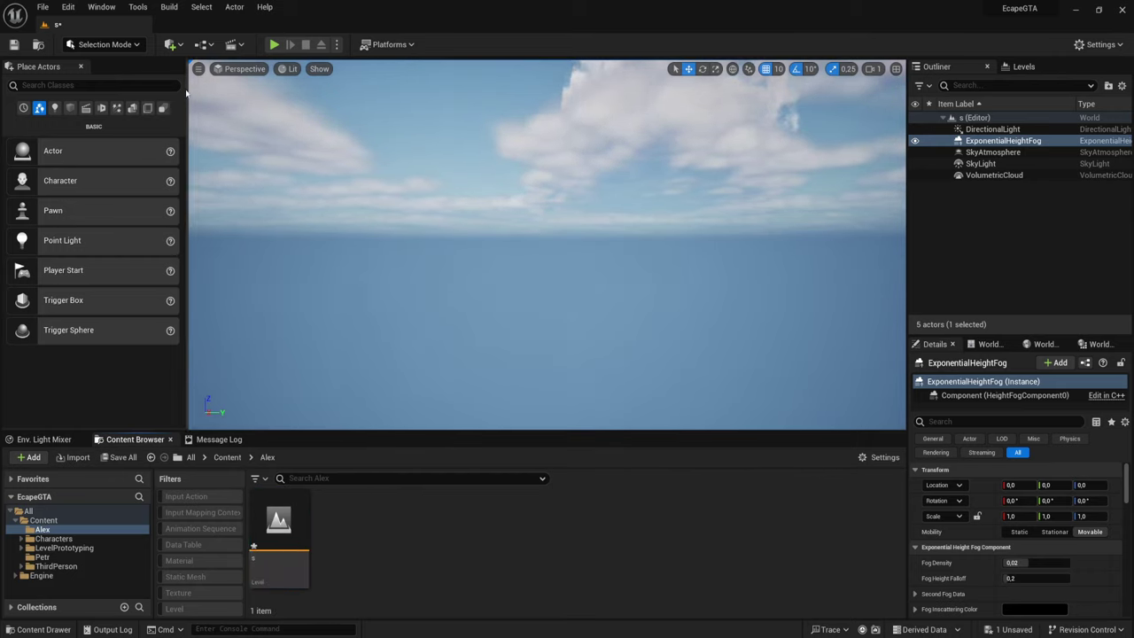
pyautogui.click(106, 44)
pyautogui.click(108, 76)
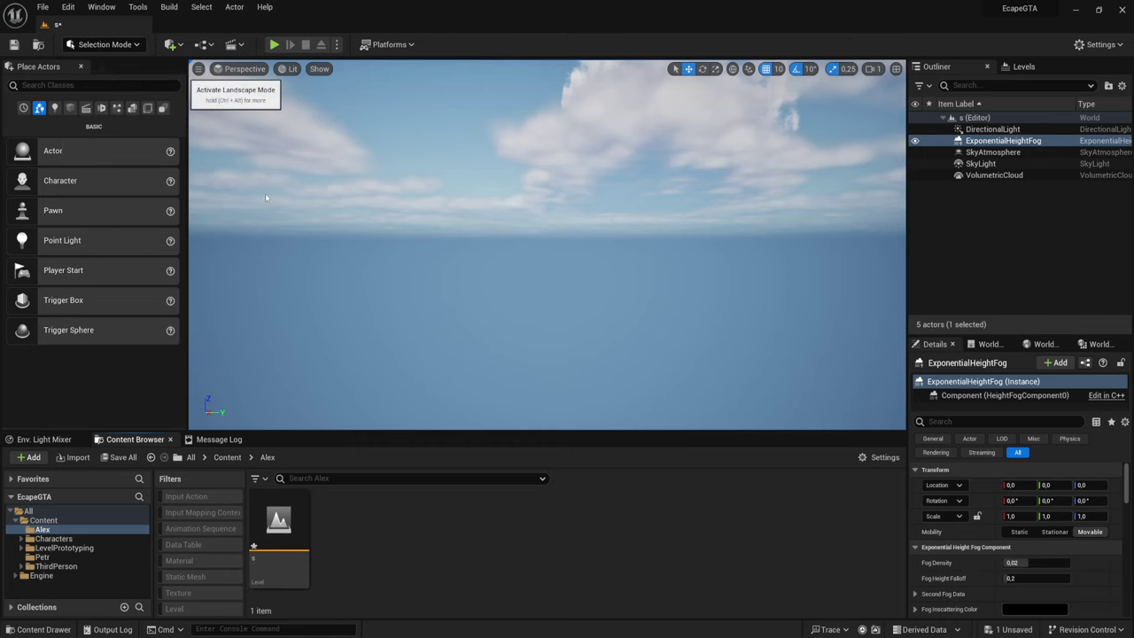
pyautogui.moveTo(449, 166); pyautogui.dragTo(449, 166)
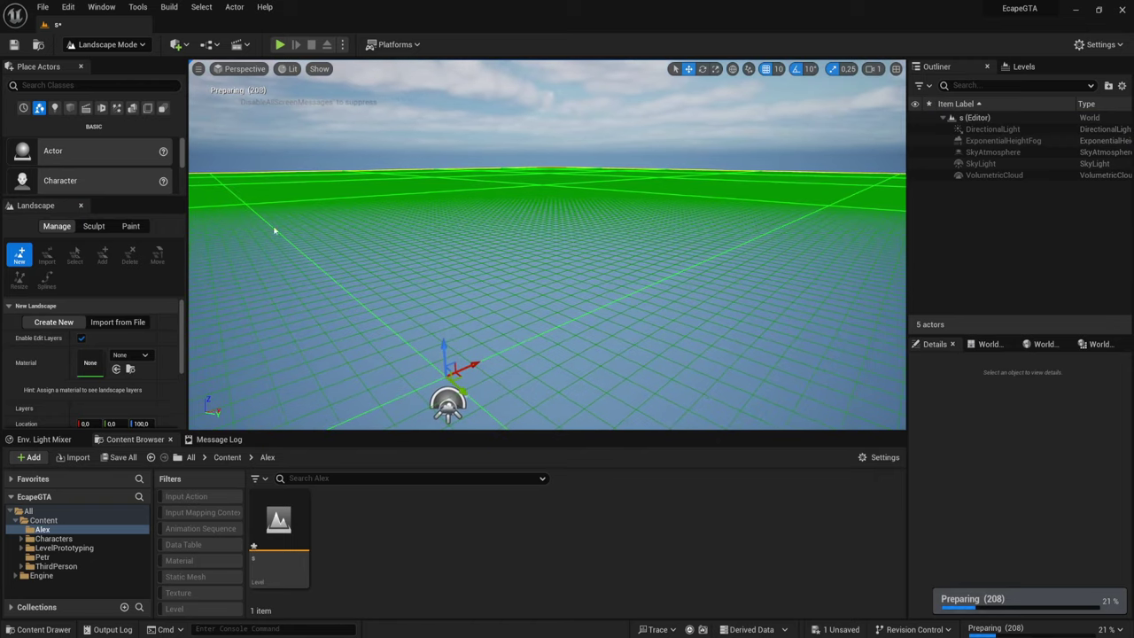
pyautogui.scroll(-4, 120, 340)
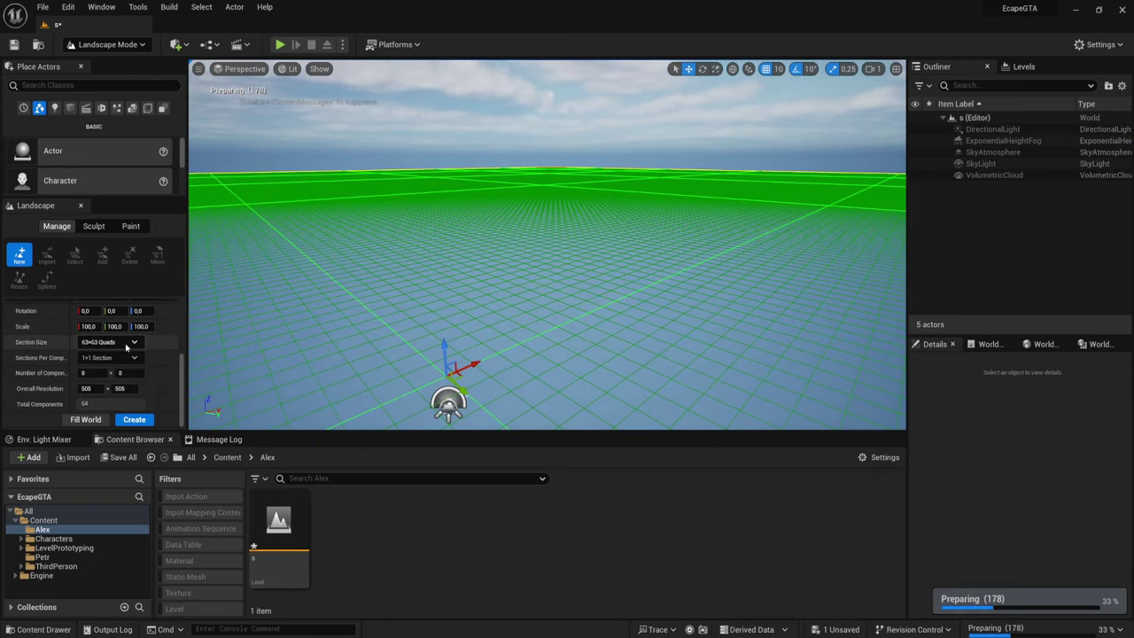
pyautogui.click(119, 341)
pyautogui.click(111, 367)
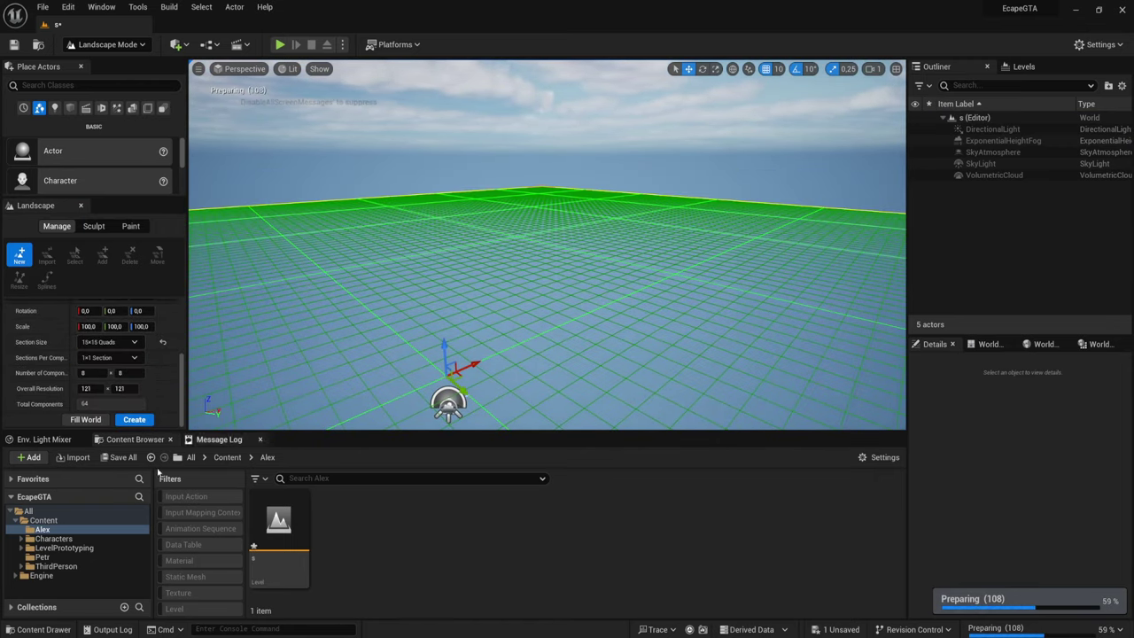
pyautogui.click(120, 458)
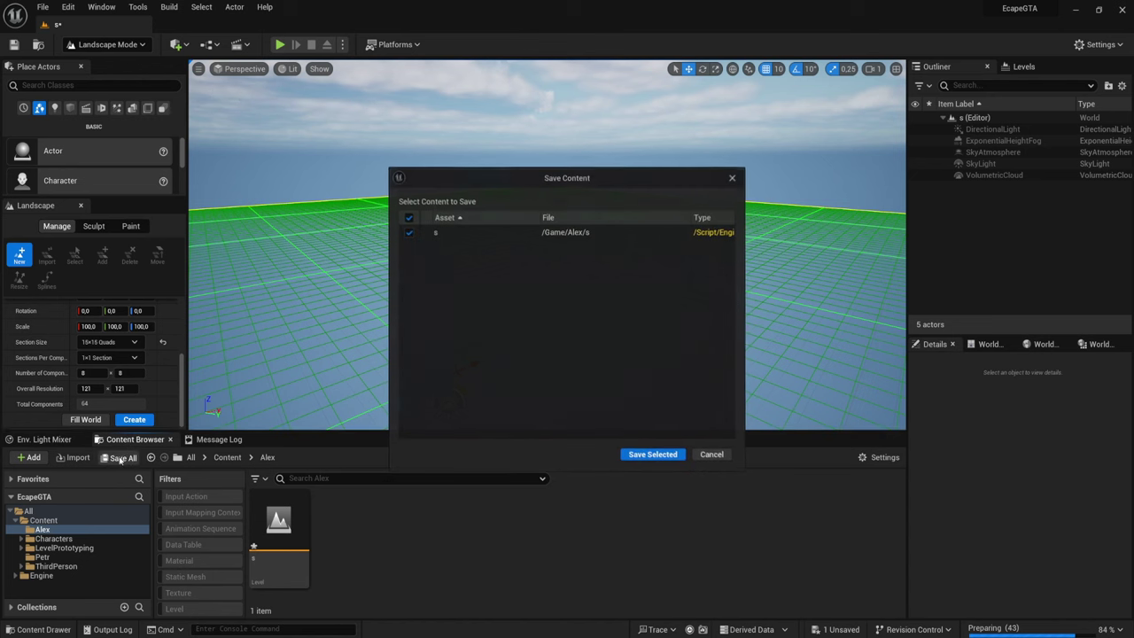
pyautogui.click(652, 454)
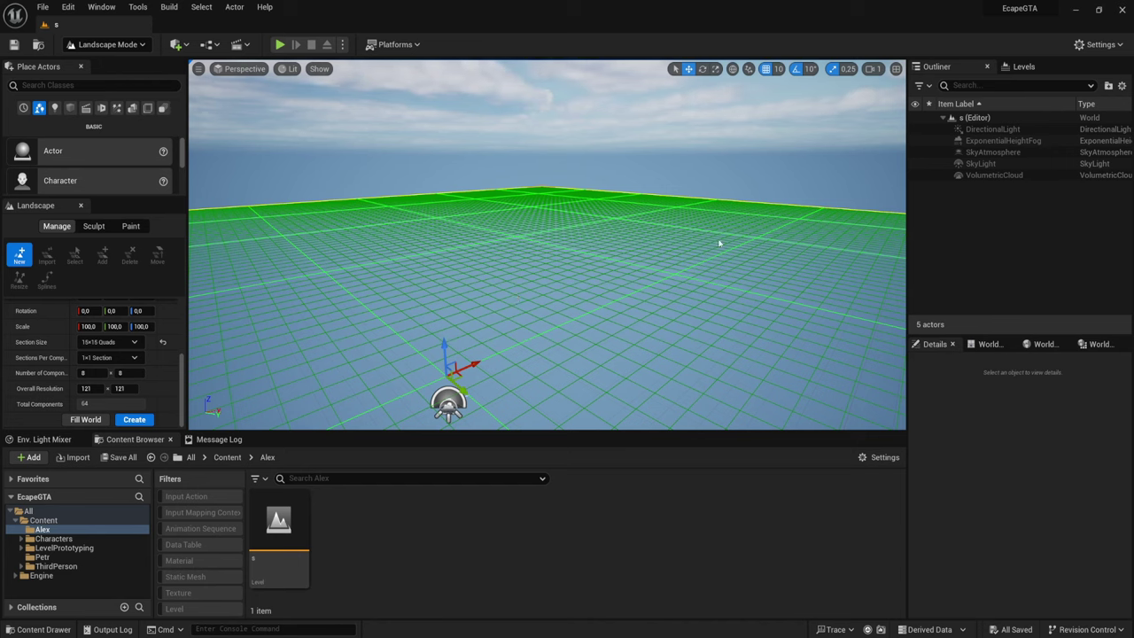
# Create an Actor Blueprint class named shdfhjsd inside the second team member's folder and close its editor
pyautogui.click(227, 457)
pyautogui.doubleClick(471, 519)
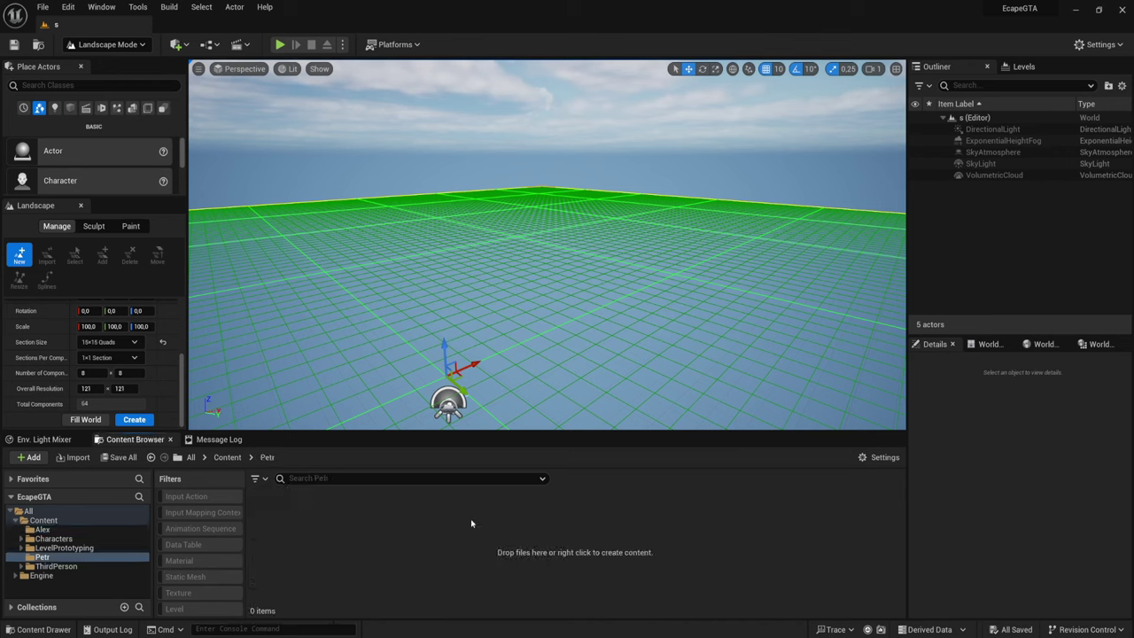
pyautogui.rightClick(360, 523)
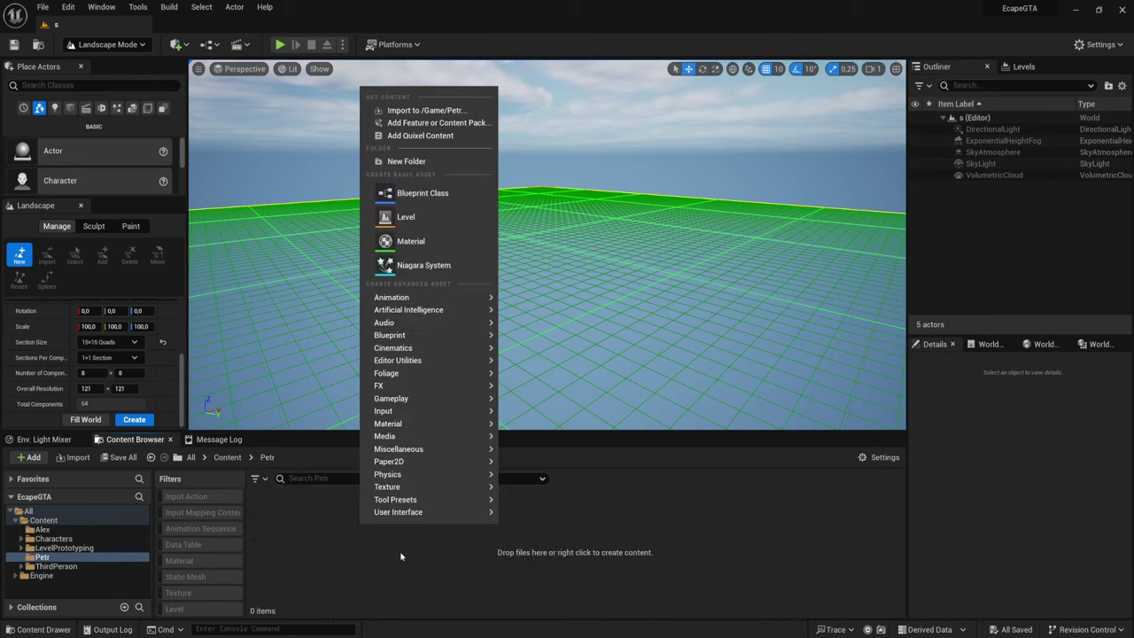
pyautogui.click(423, 193)
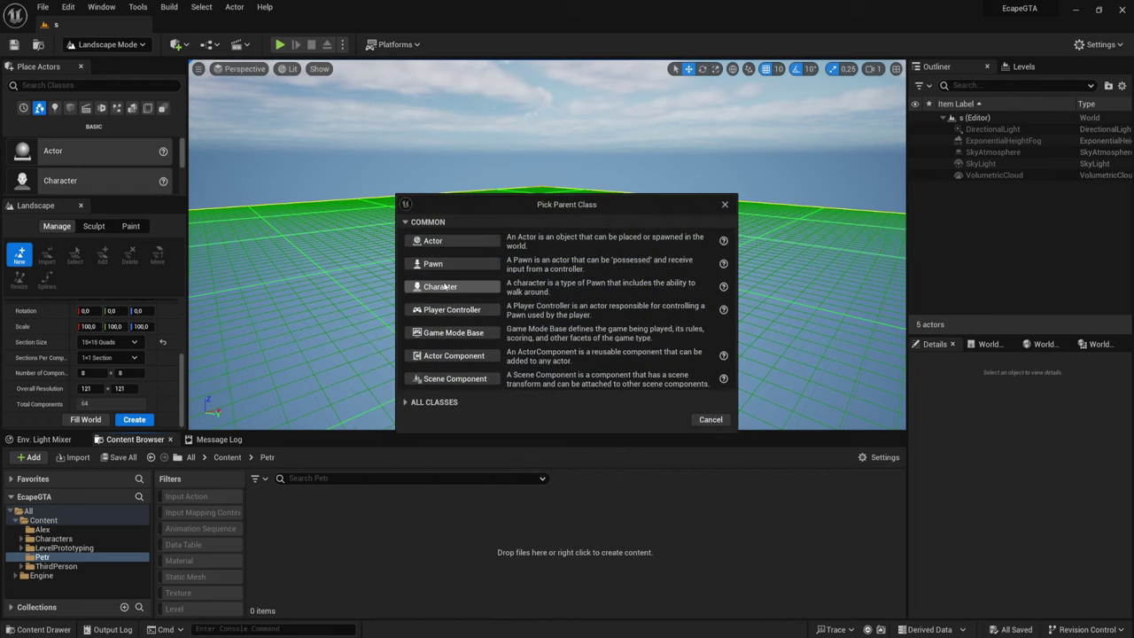
pyautogui.click(467, 246)
pyautogui.write('shdfhjsd')
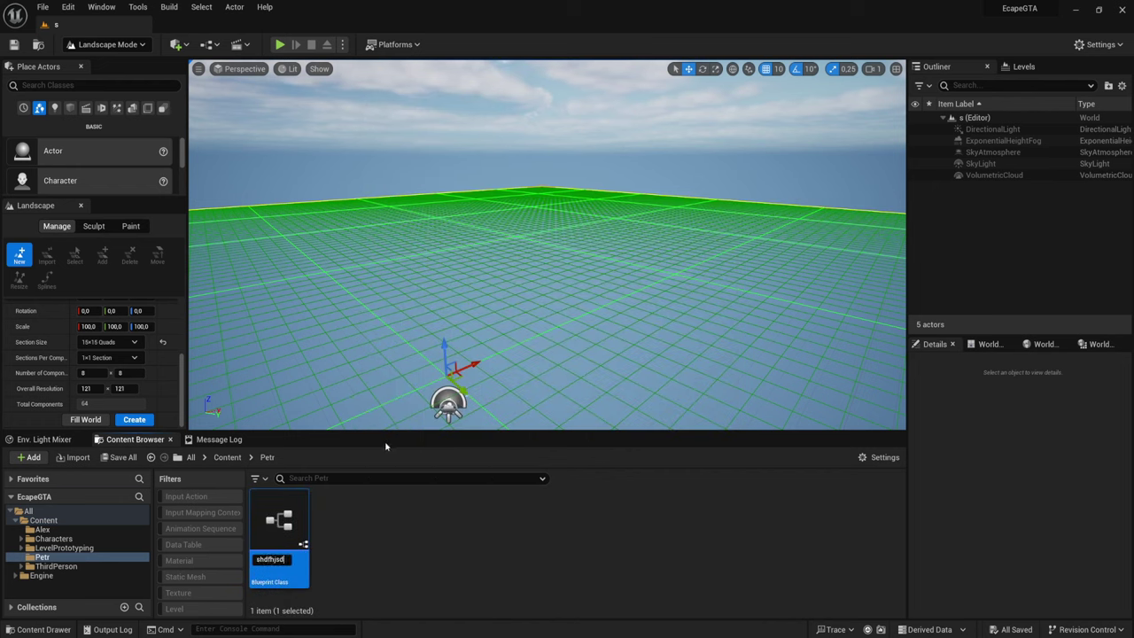
pyautogui.press('Return')
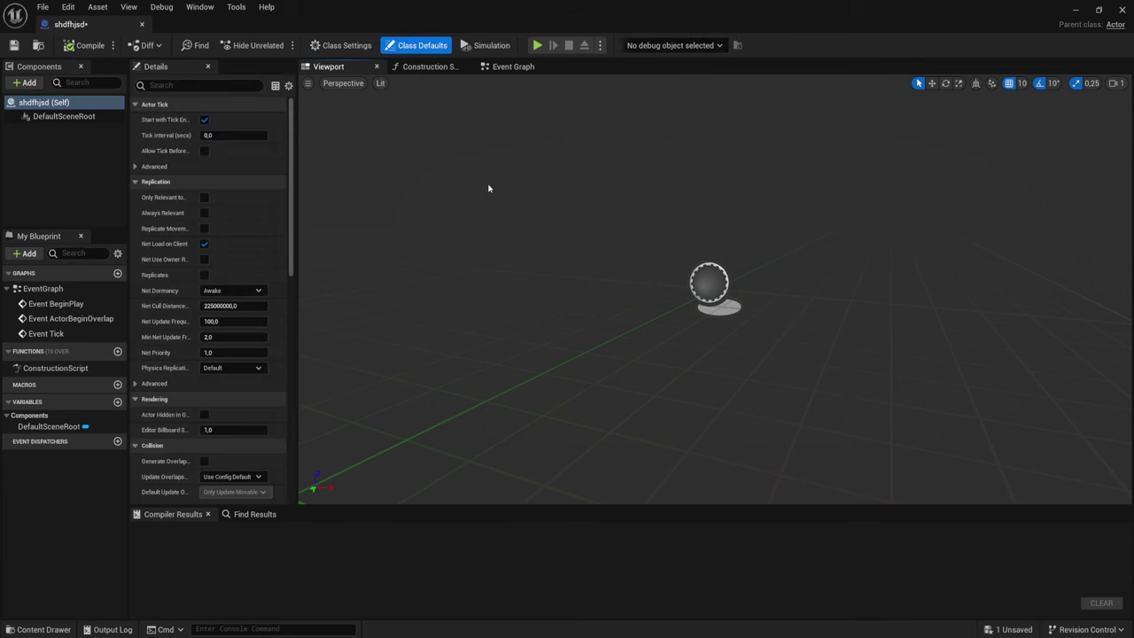
pyautogui.click(141, 24)
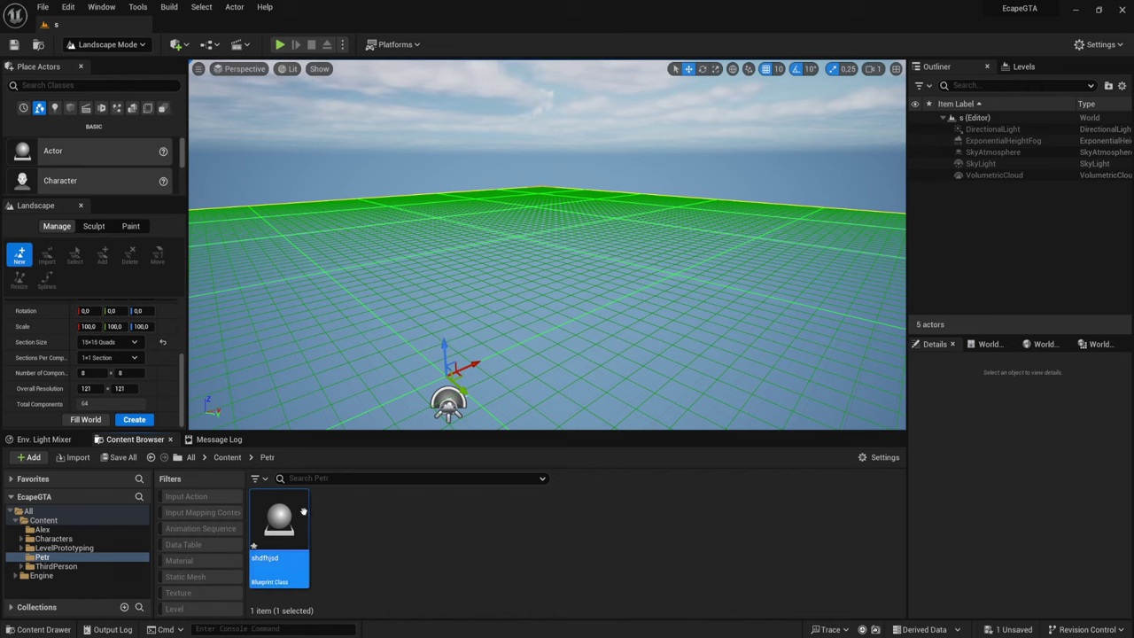
pyautogui.moveTo(310, 492)
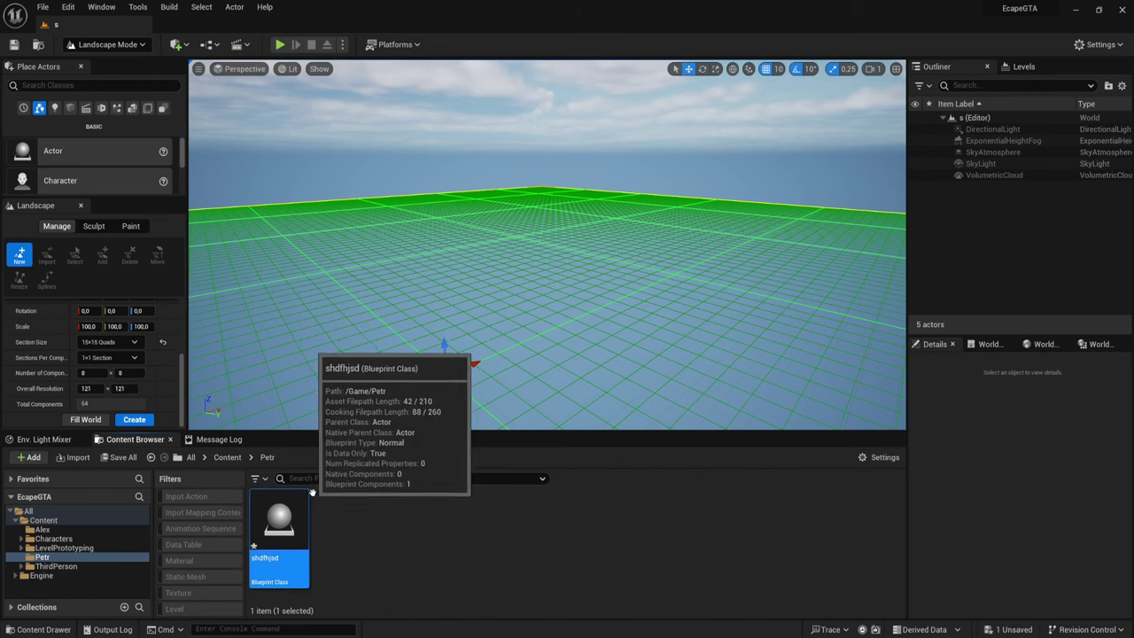
# Switch to GitHub Desktop to inspect EscapeGTA's branch list and pending changes with a narrower changes pane, and return to Unreal Editor
pyautogui.click(225, 457)
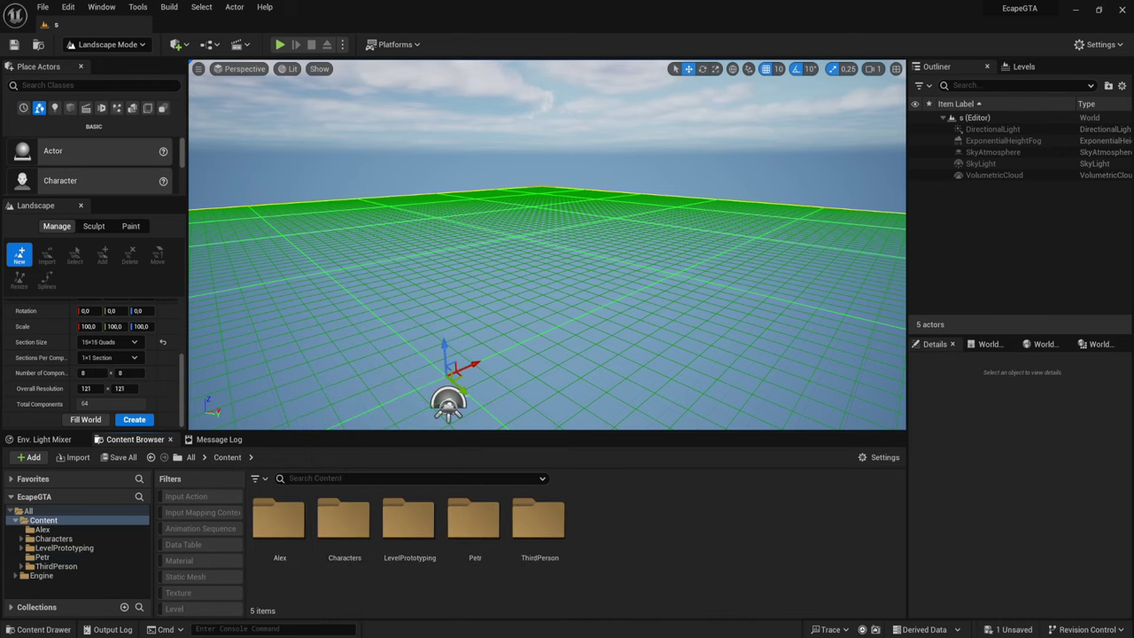
pyautogui.hotkey('alt', 'Tab')
pyautogui.click(630, 120)
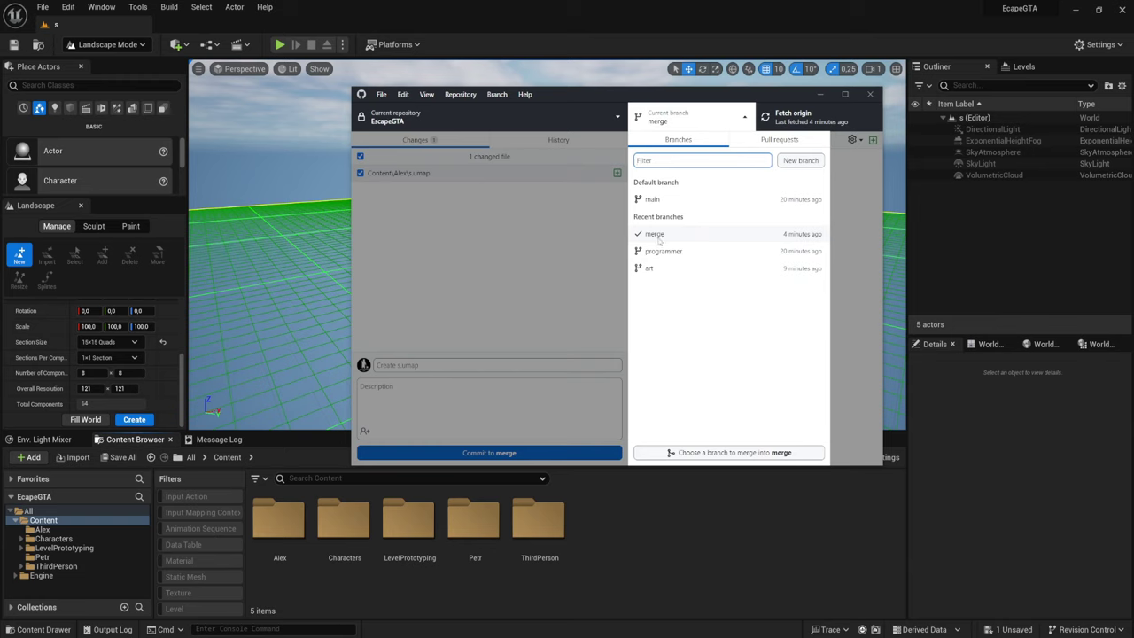
pyautogui.click(585, 280)
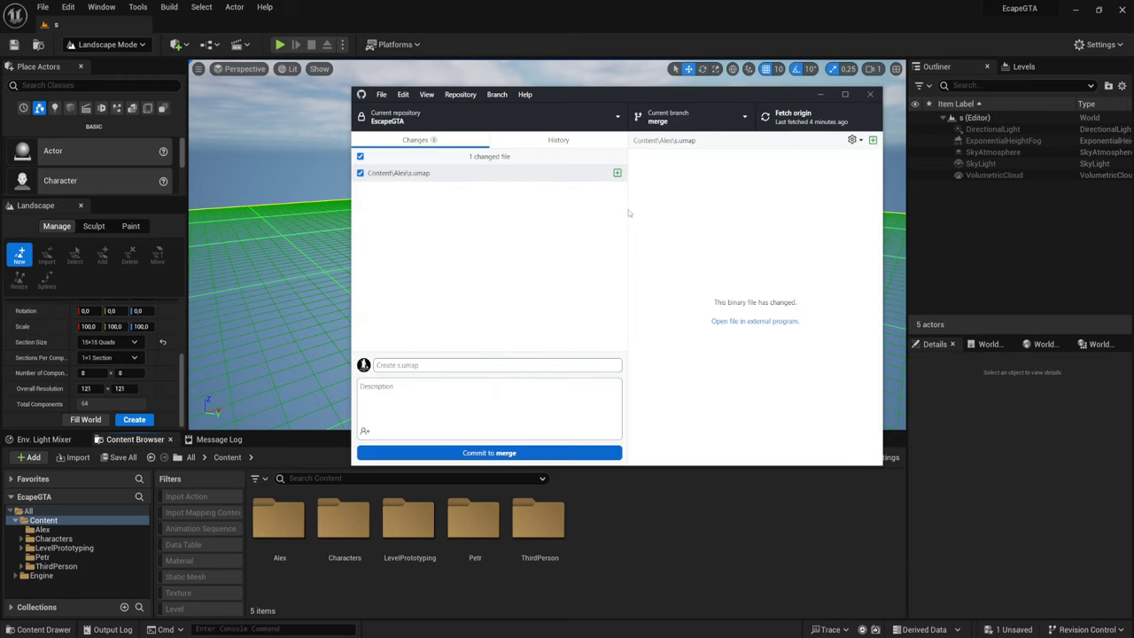
pyautogui.moveTo(627, 209); pyautogui.dragTo(547, 216)
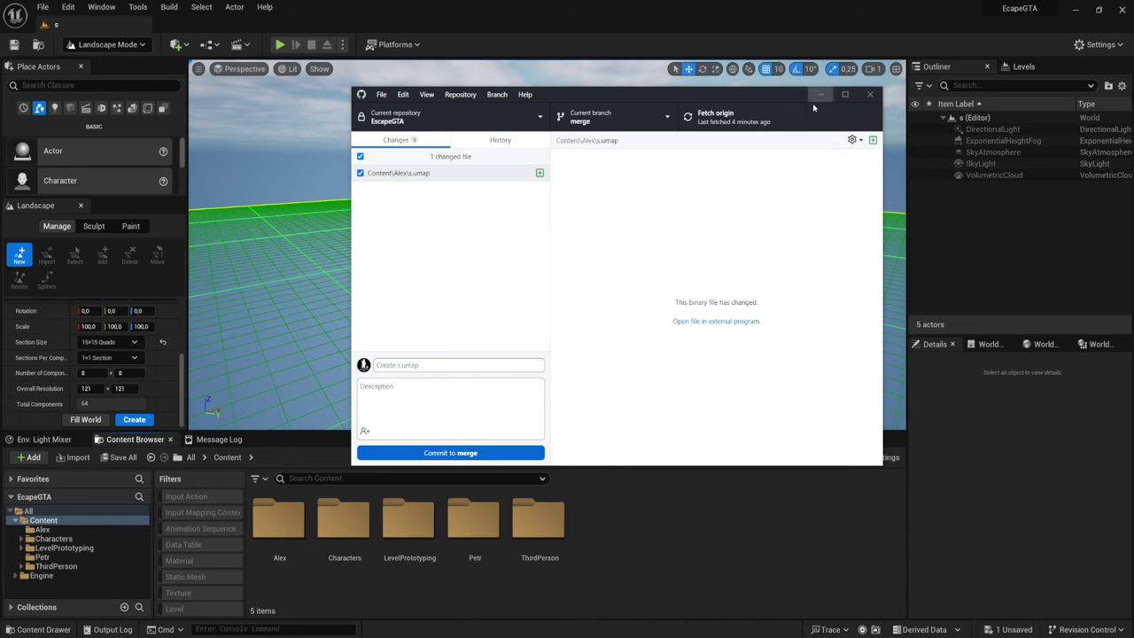
pyautogui.click(650, 537)
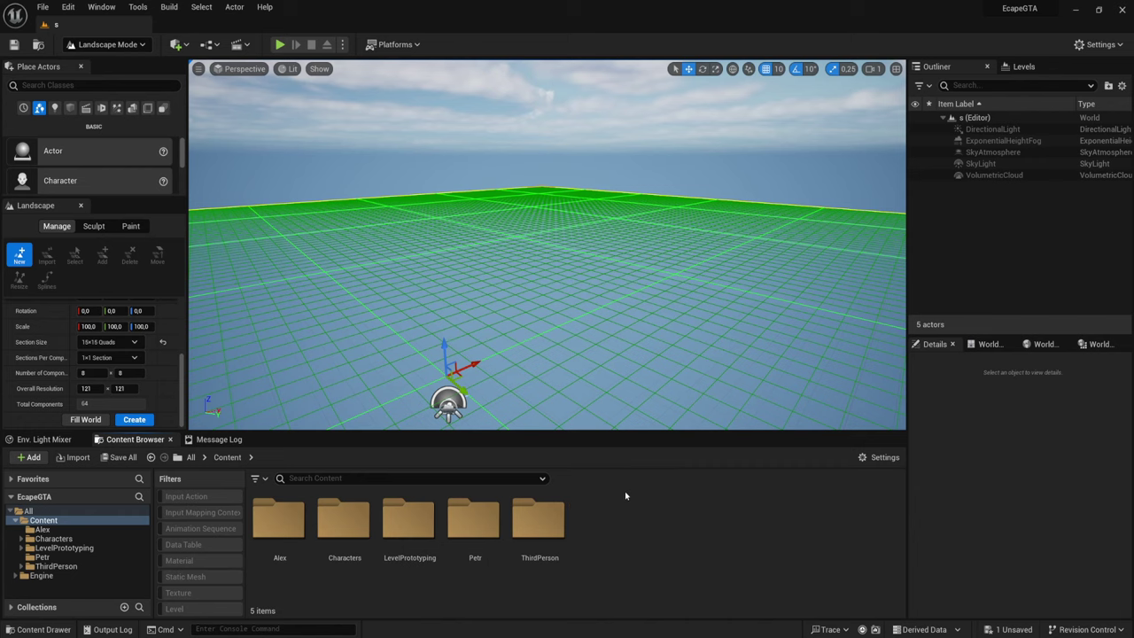
# Create a subfolder named Static inside the first team member's content folder
pyautogui.doubleClick(278, 514)
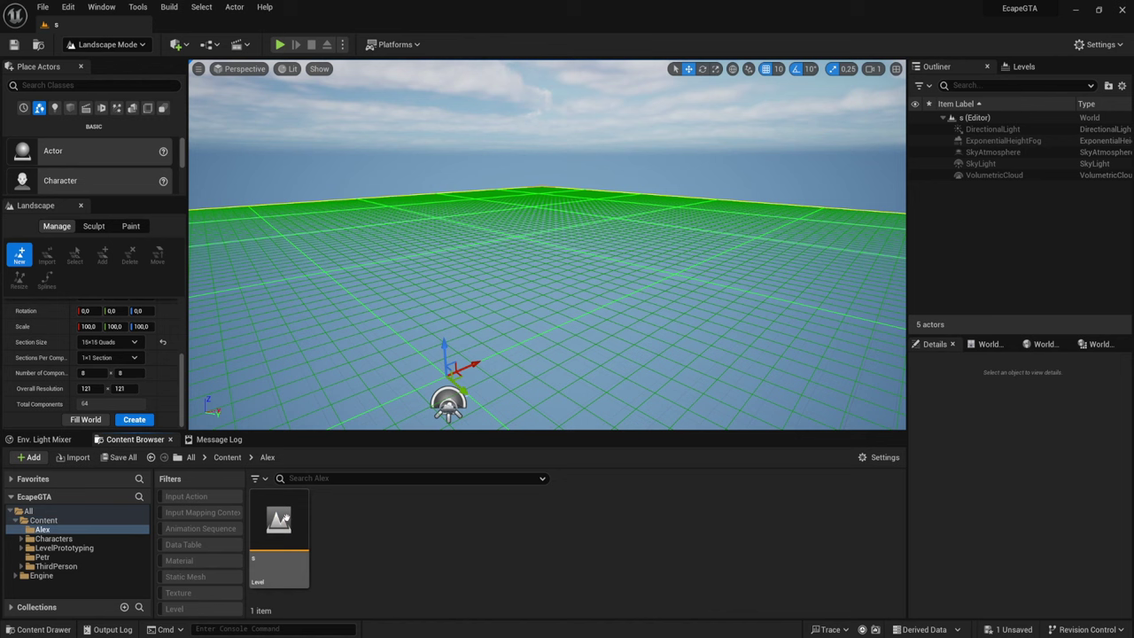
pyautogui.rightClick(358, 544)
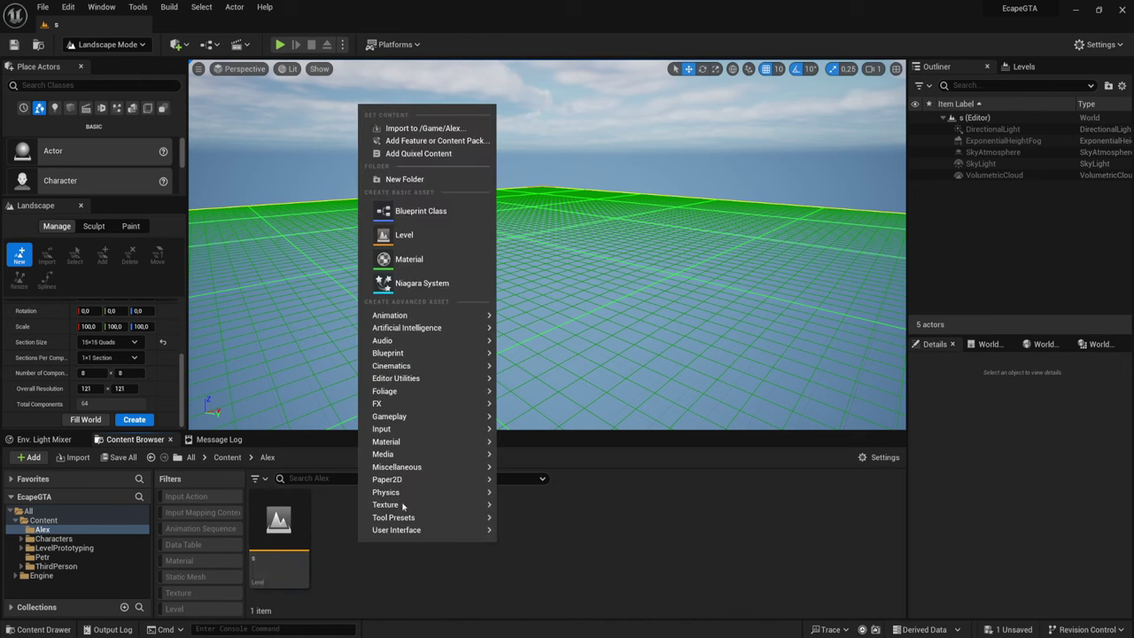
pyautogui.click(416, 180)
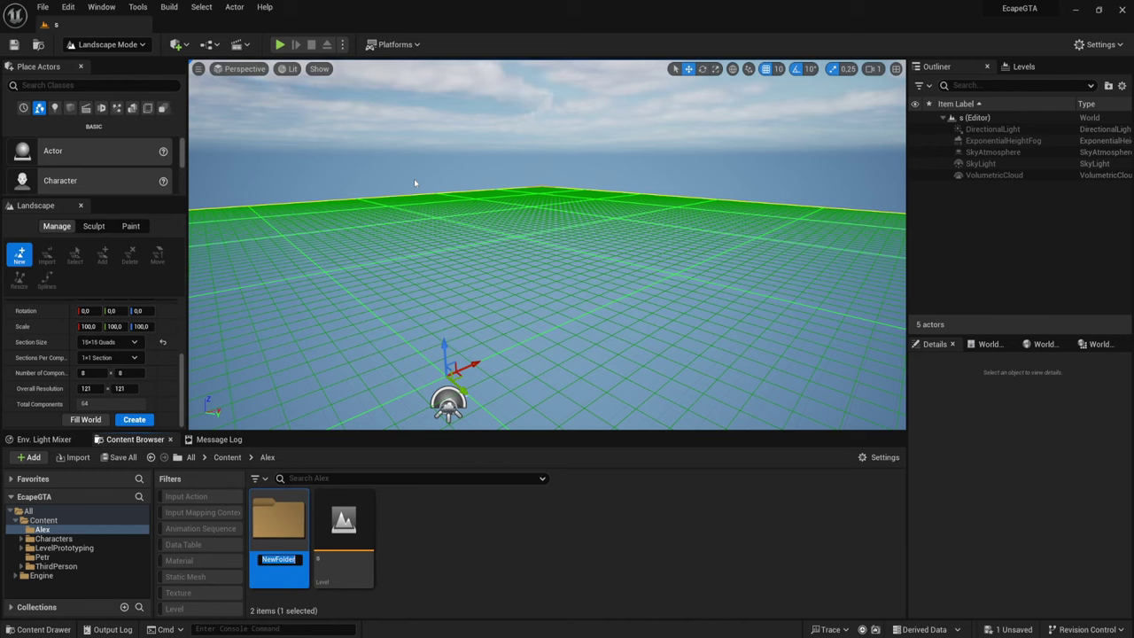
pyautogui.write('Static')
pyautogui.press('Return')
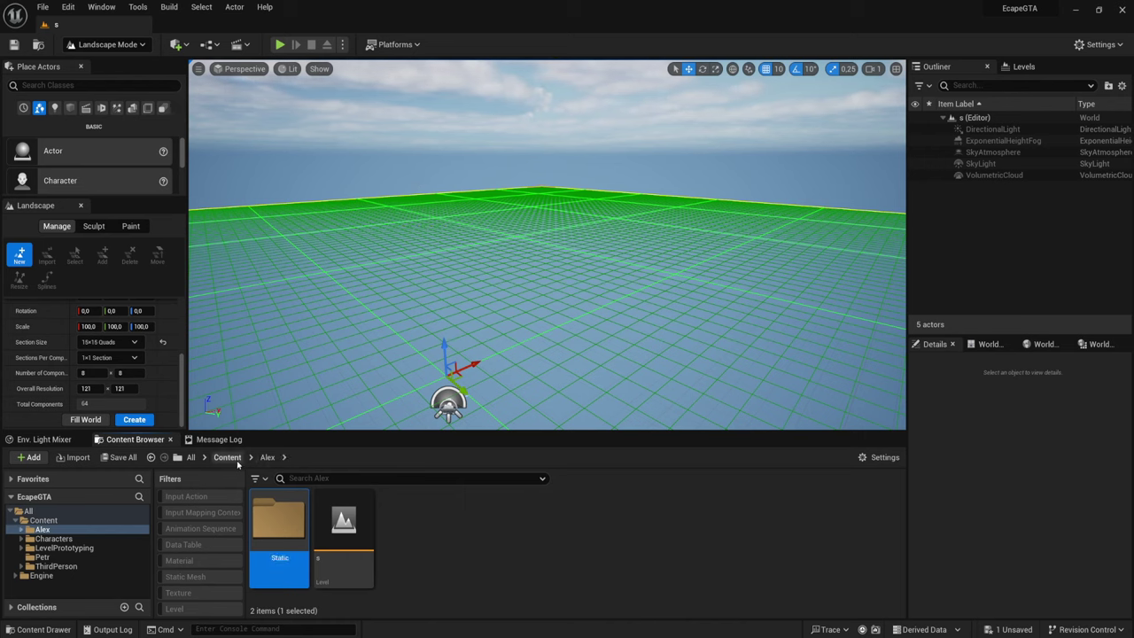
pyautogui.click(531, 576)
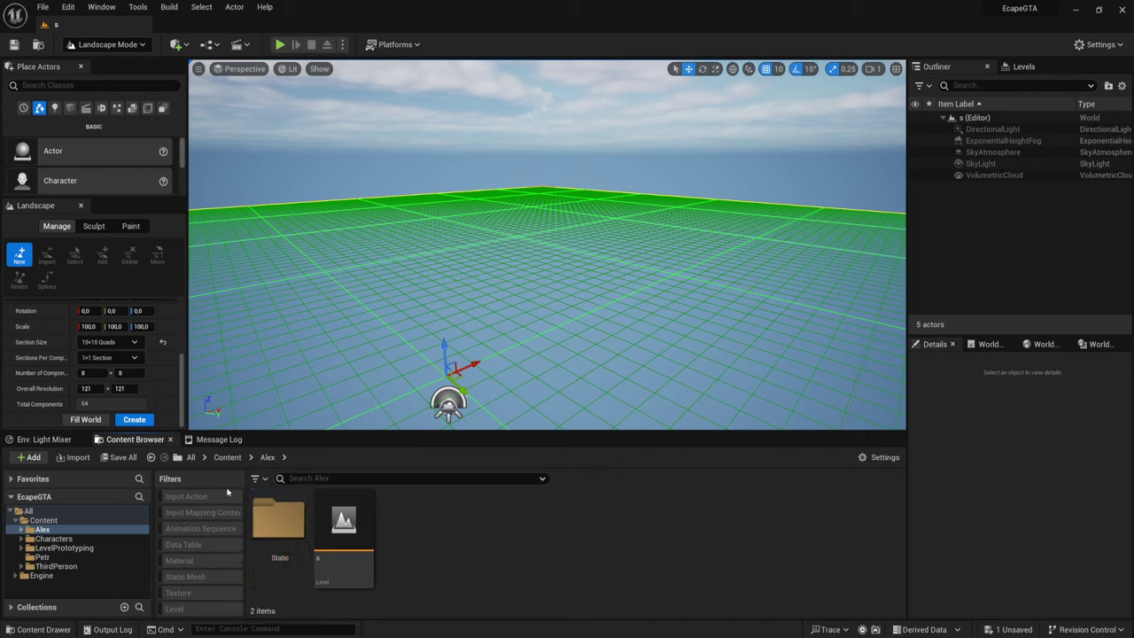
# Create a subfolder named Static inside the second team member's content folder and select the shdfhjsd Blueprint beside it
pyautogui.click(227, 457)
pyautogui.doubleClick(472, 522)
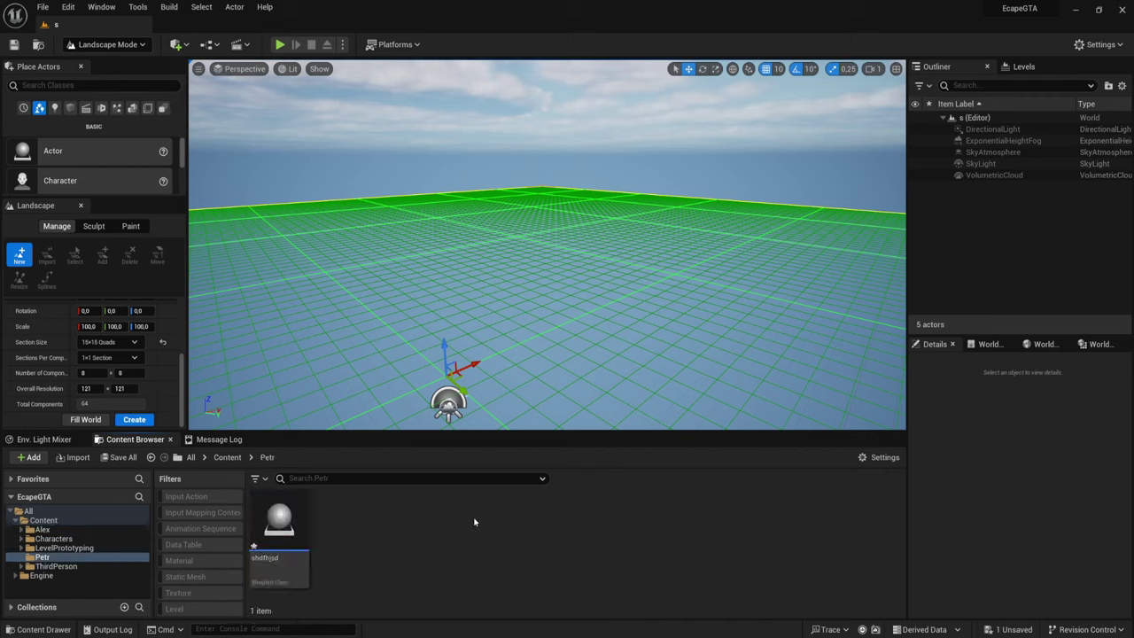
pyautogui.rightClick(373, 544)
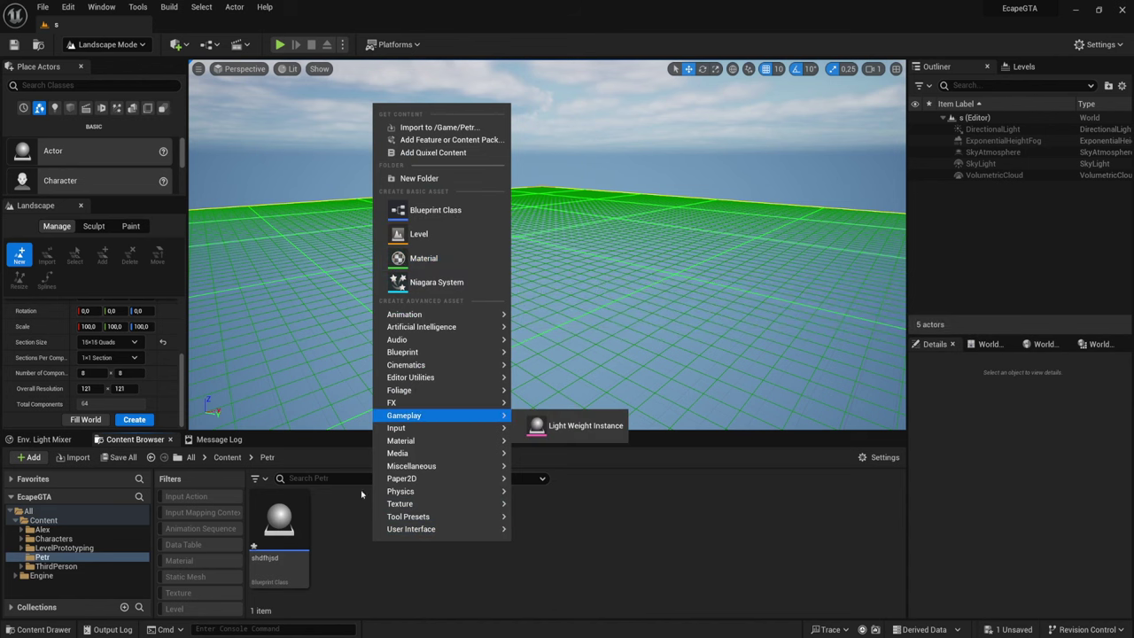
pyautogui.click(435, 179)
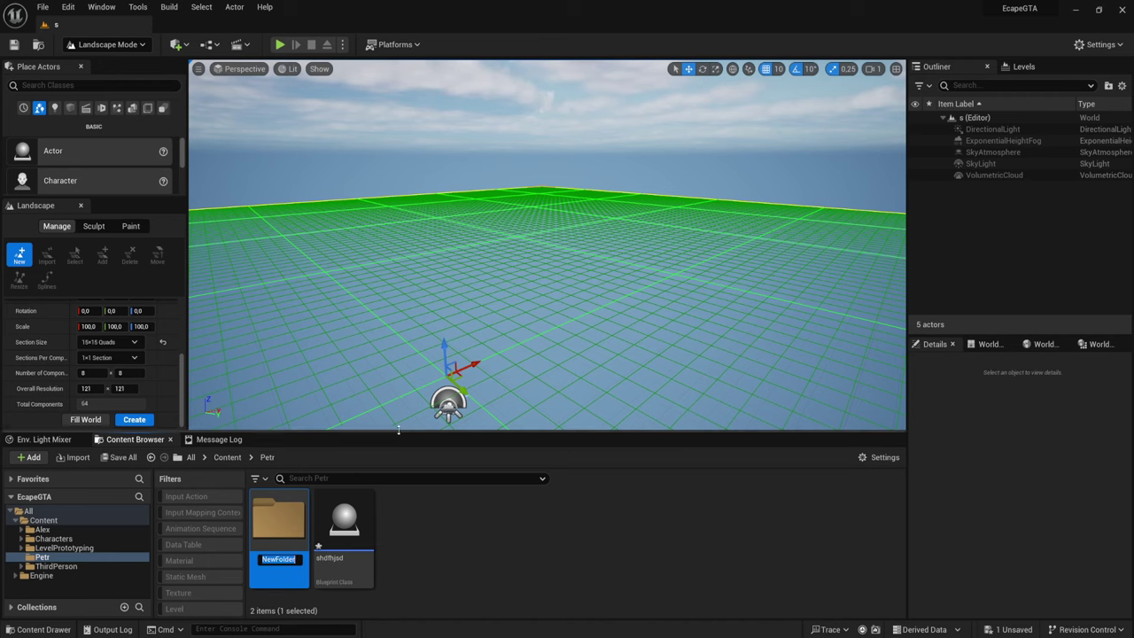
pyautogui.write('Stat')
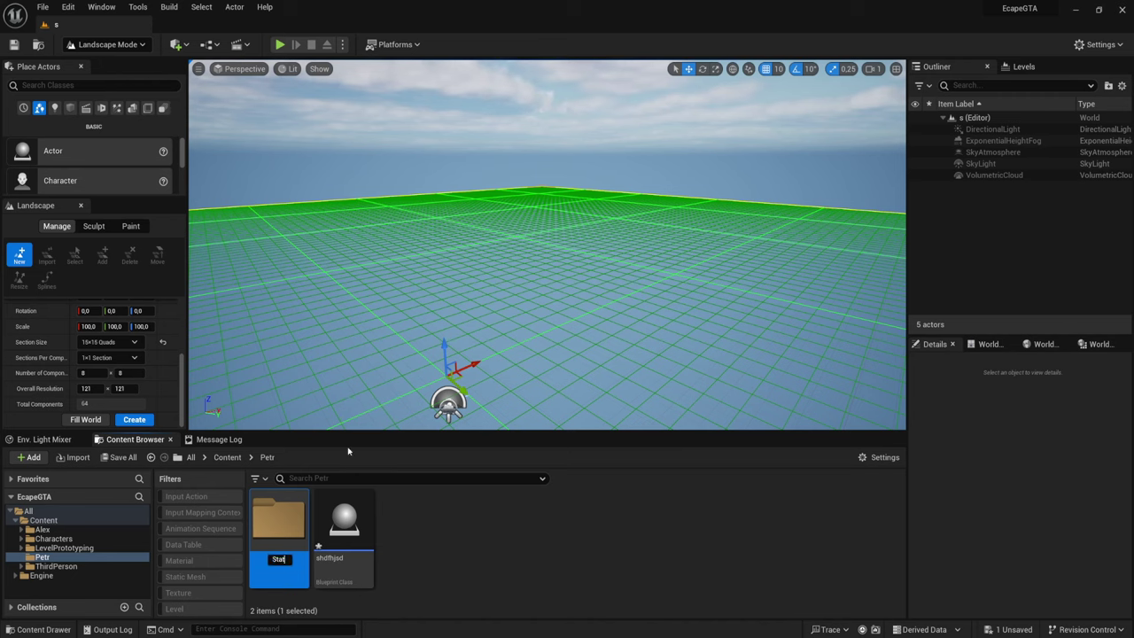
pyautogui.write('ic')
pyautogui.press('Return')
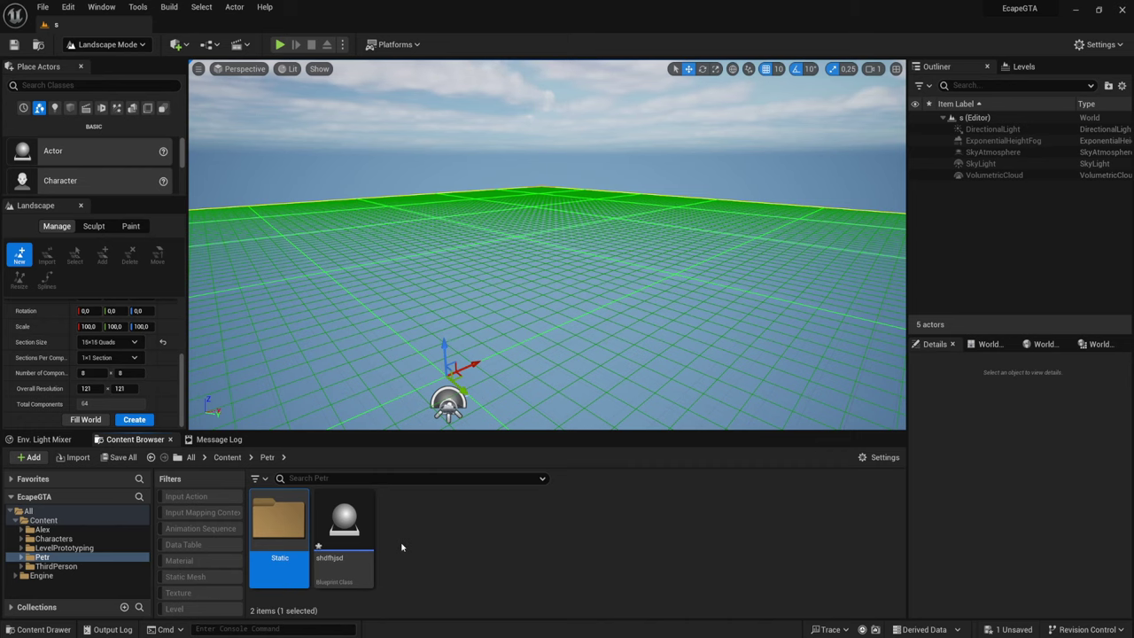
pyautogui.press('Right')
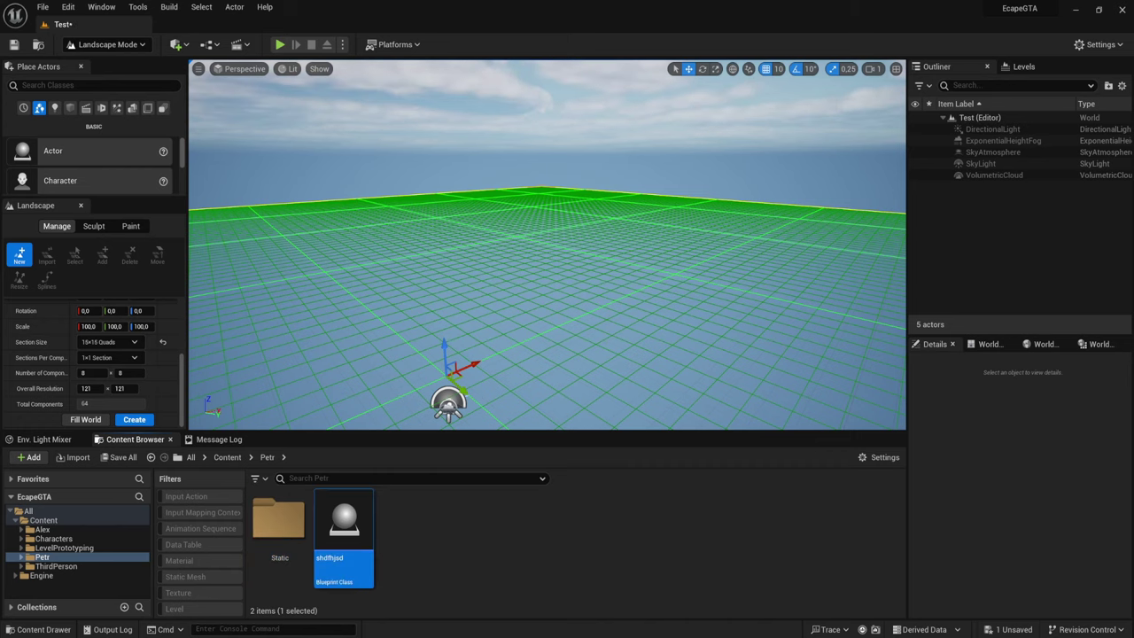